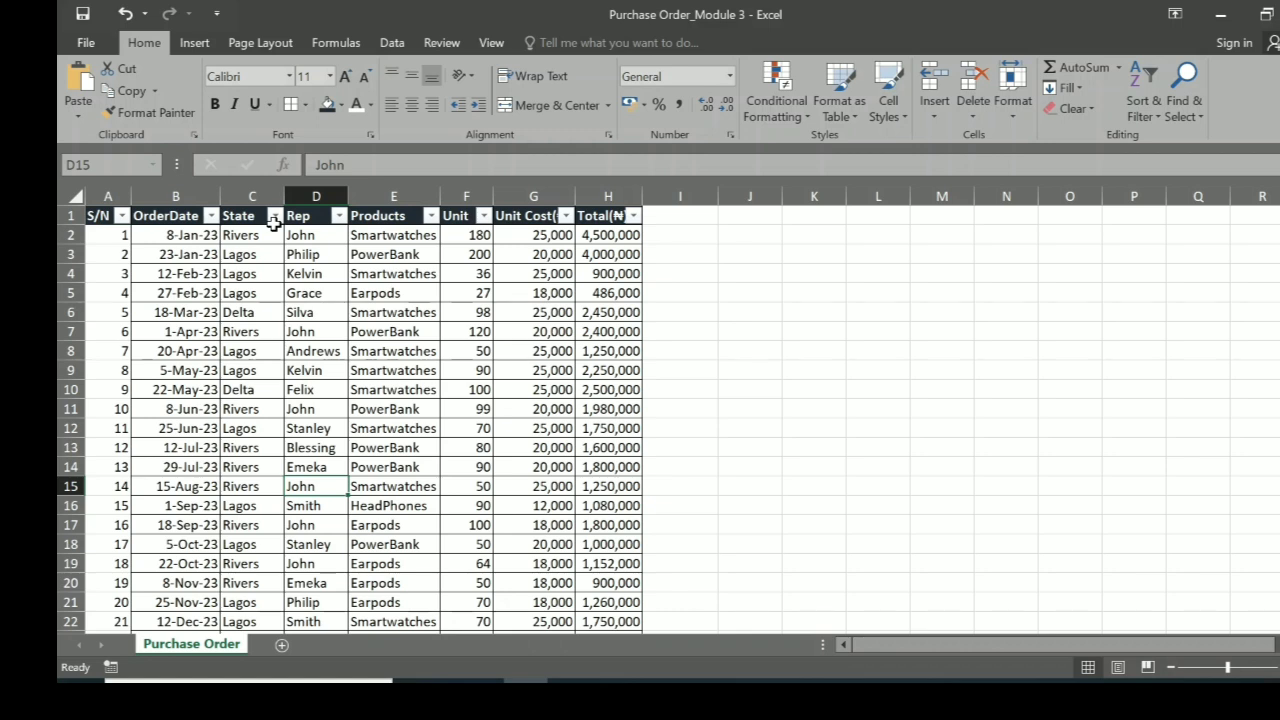
Step: Filter the State column of the purchase order table to show only the Delta rows
click(274, 215)
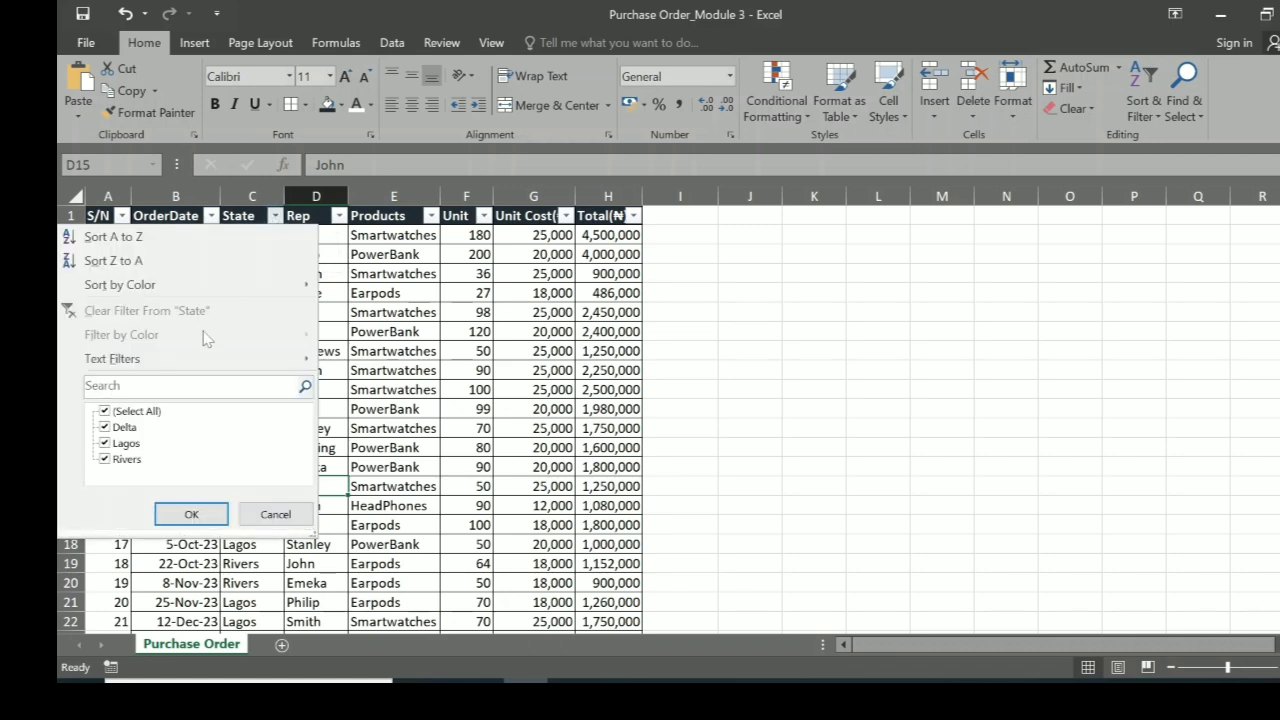
click(108, 412)
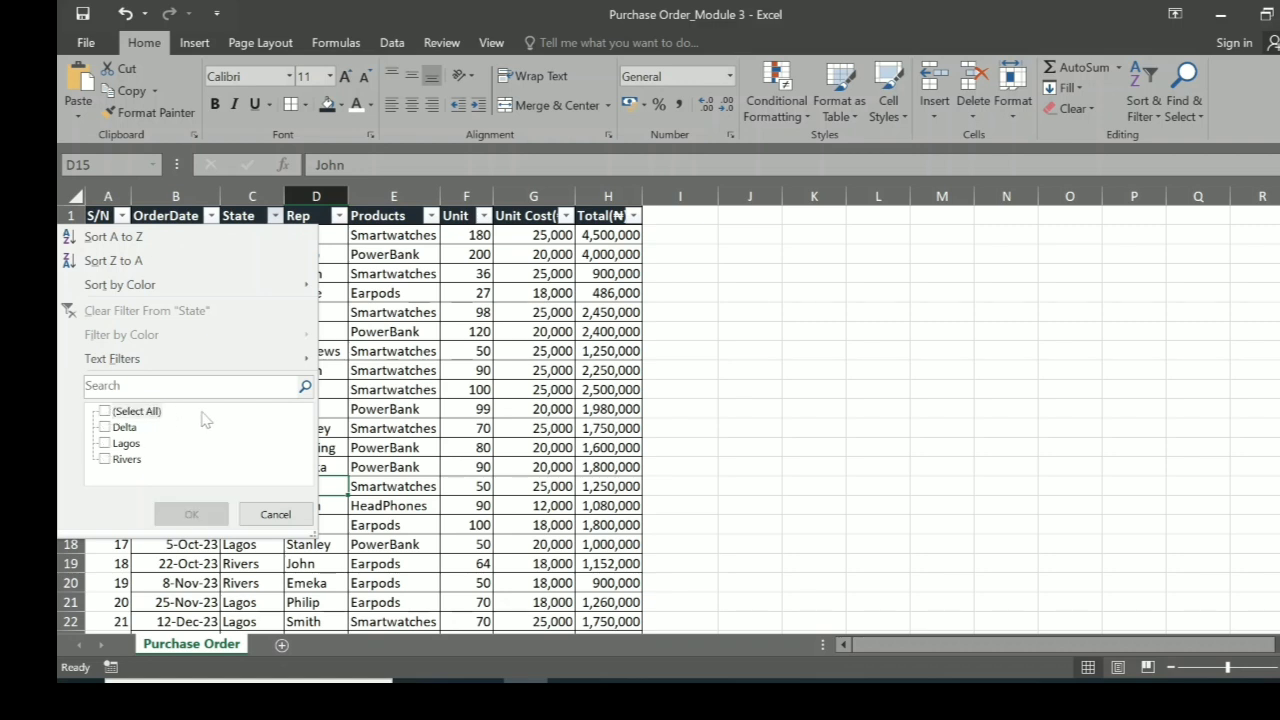
click(105, 427)
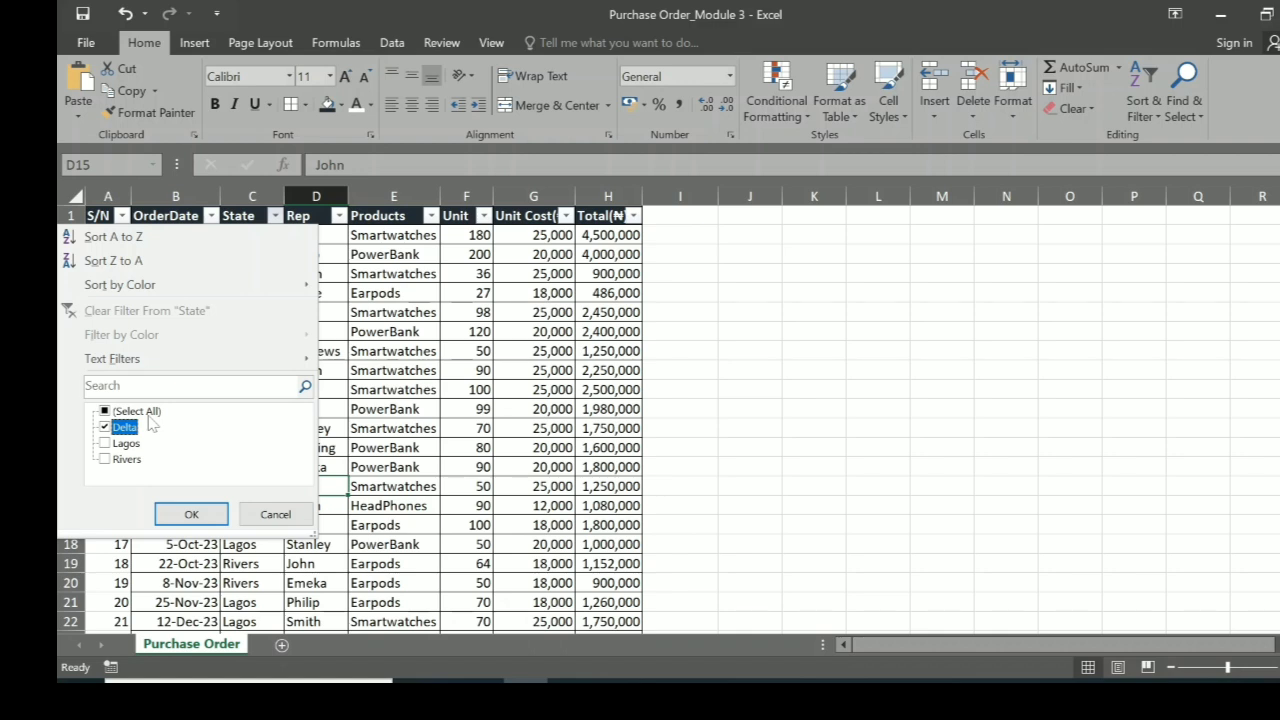
click(191, 515)
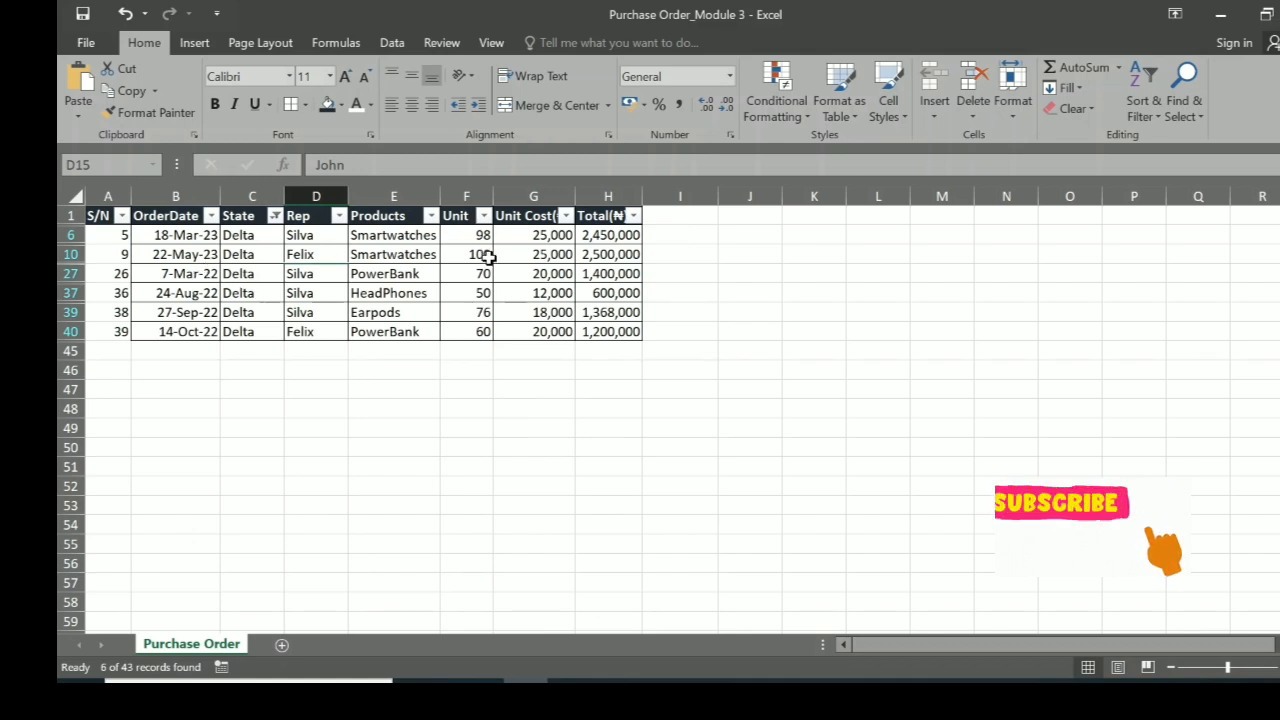
Step: Add Lagos to the State filter alongside Delta and look through the filtered rows
click(275, 215)
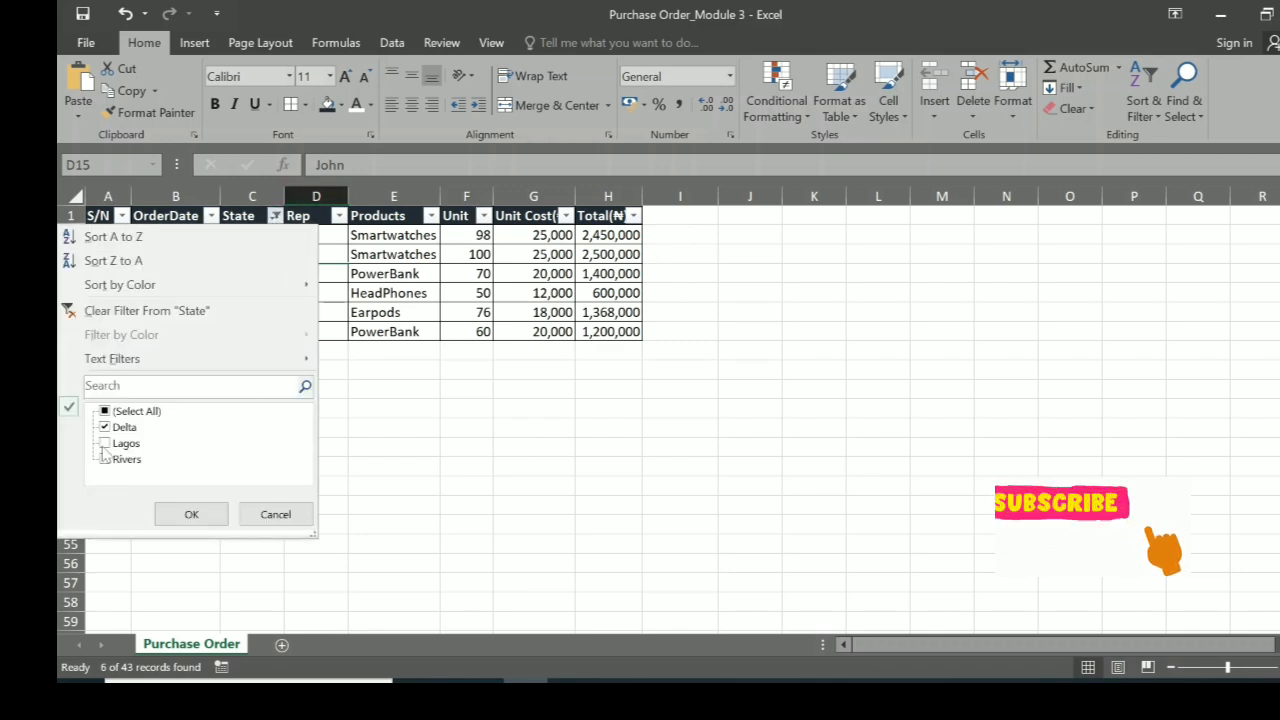
click(104, 443)
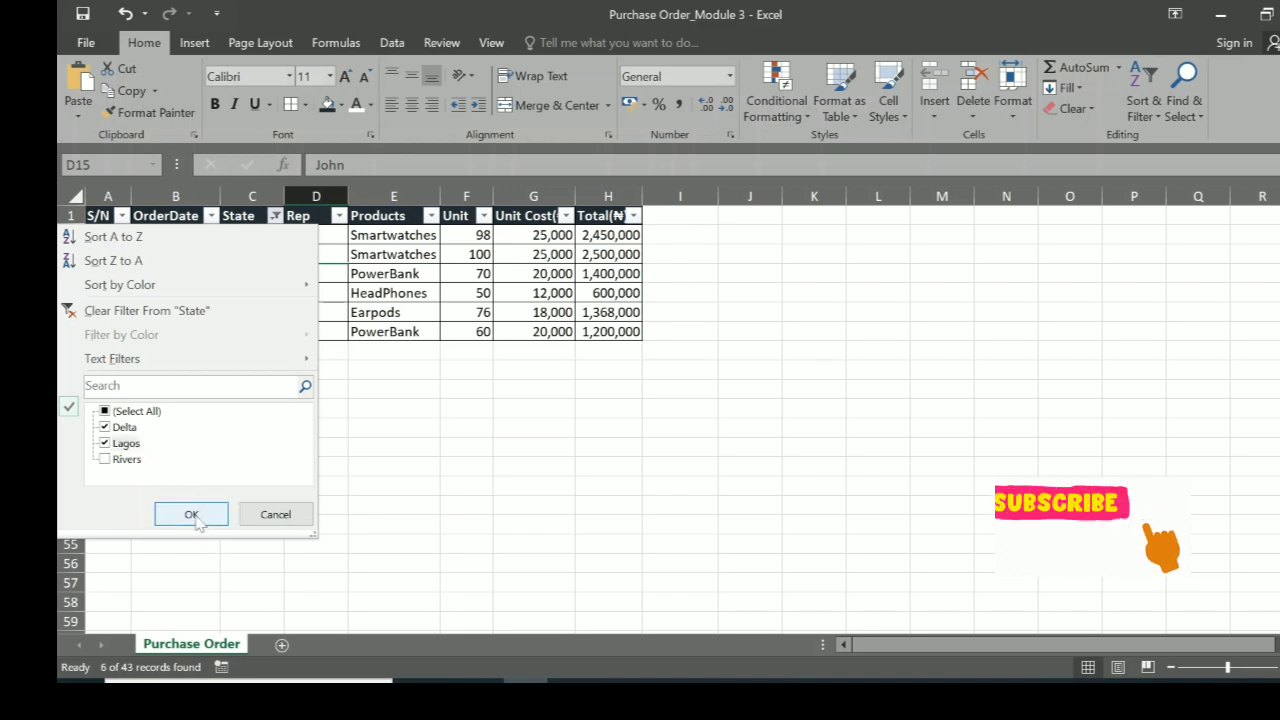
click(191, 514)
scroll(288, 390, down, 2)
scroll(290, 400, down, 3)
scroll(286, 406, up, 2)
scroll(286, 406, up, 3)
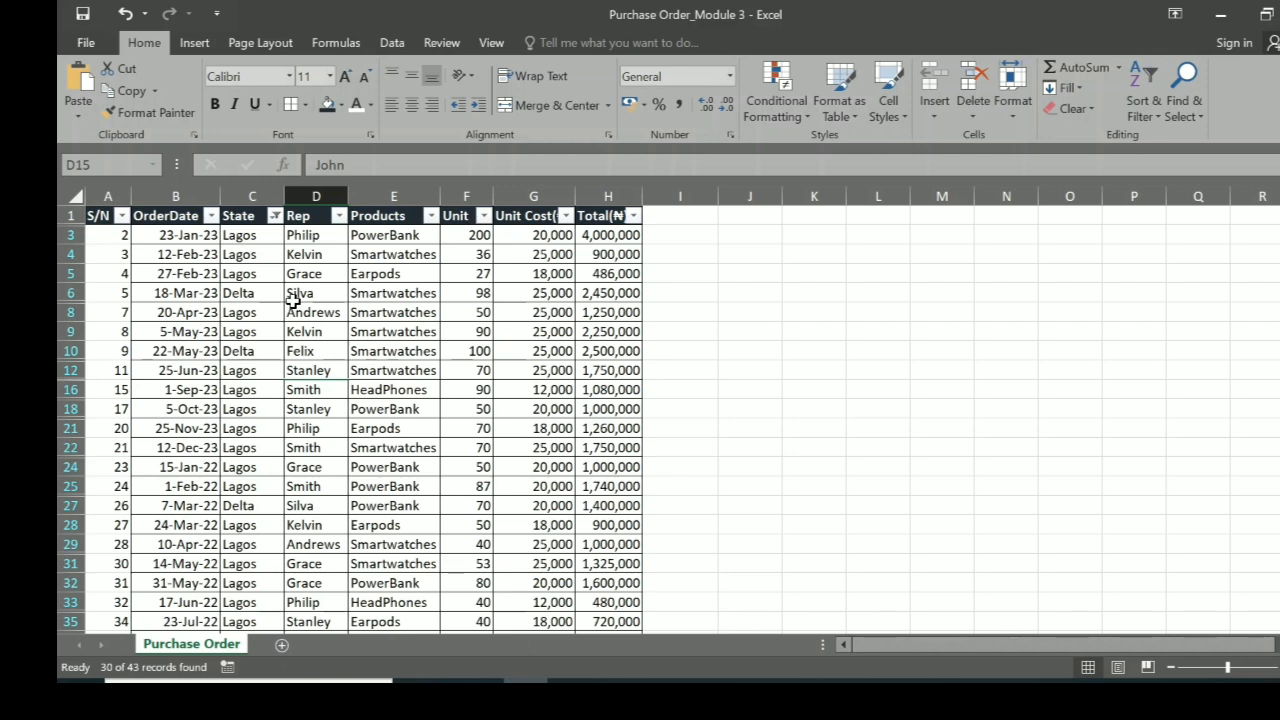
Step: Remove Lagos from the State filter, keeping only Delta selected
click(274, 216)
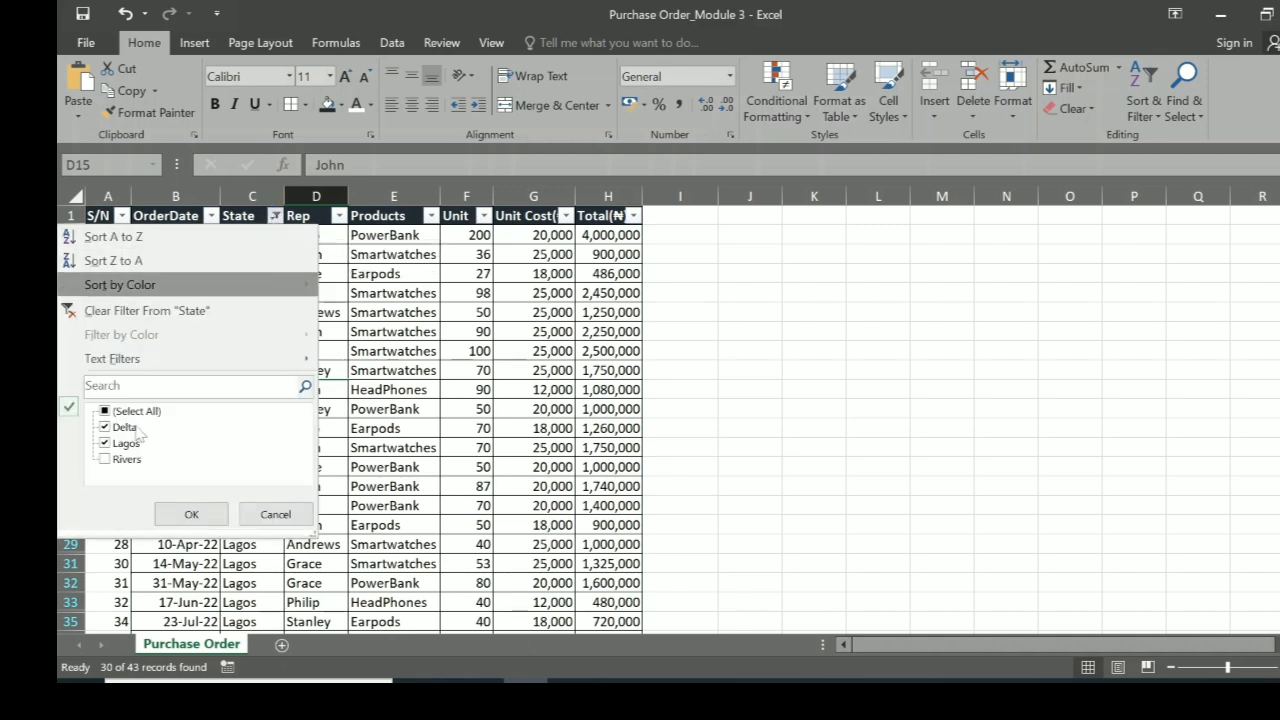
click(110, 447)
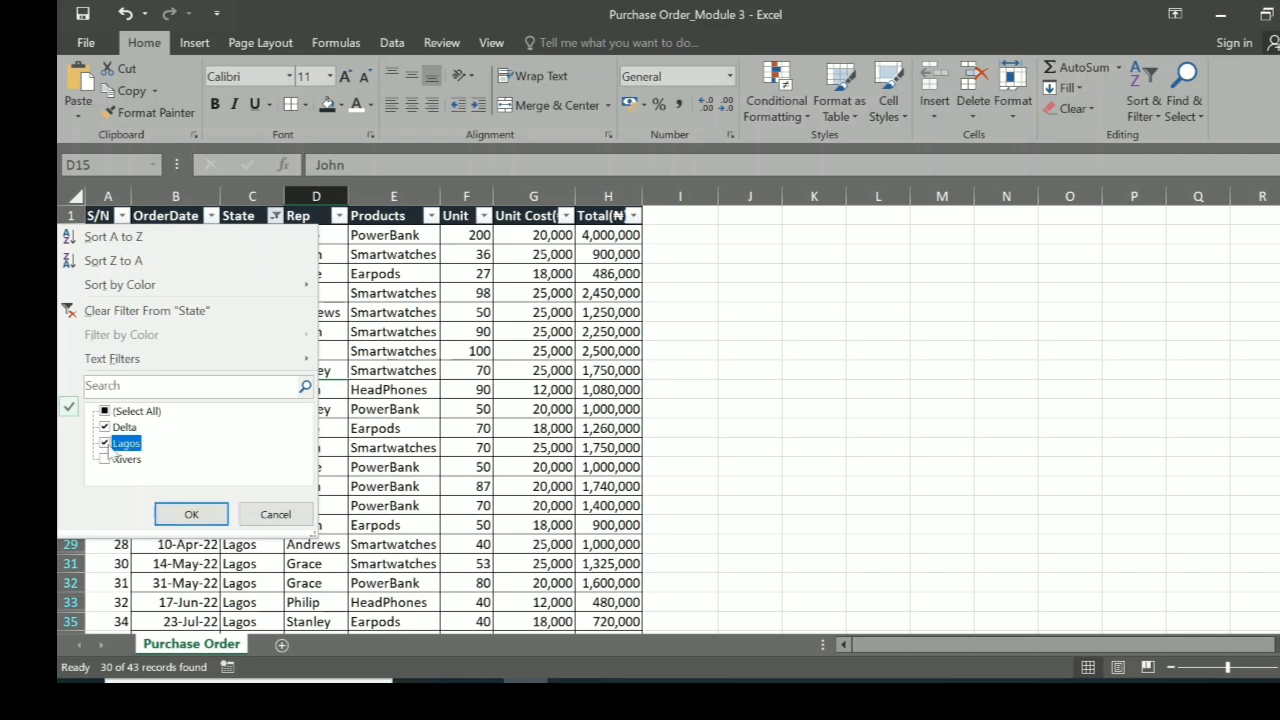
click(198, 514)
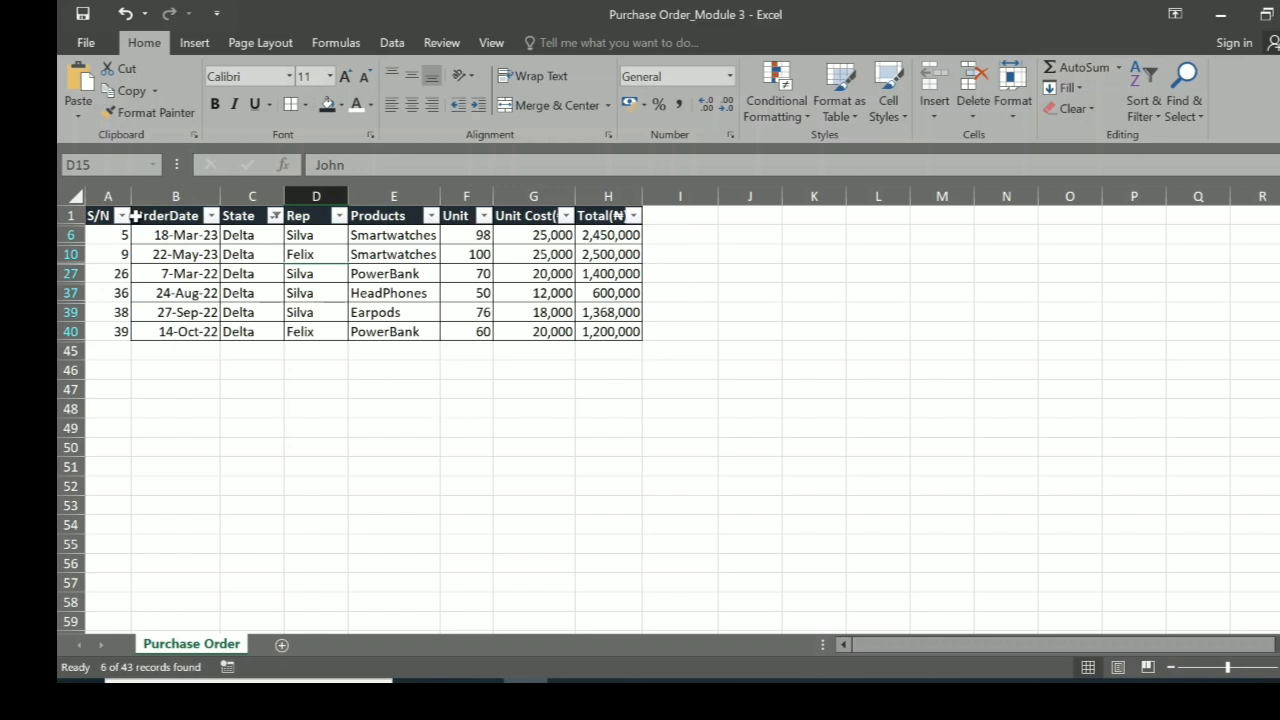
Step: Copy the filtered Delta table with its headers to cell A1 of a new worksheet and fit the OrderDate column's width
drag(100, 216, 620, 335)
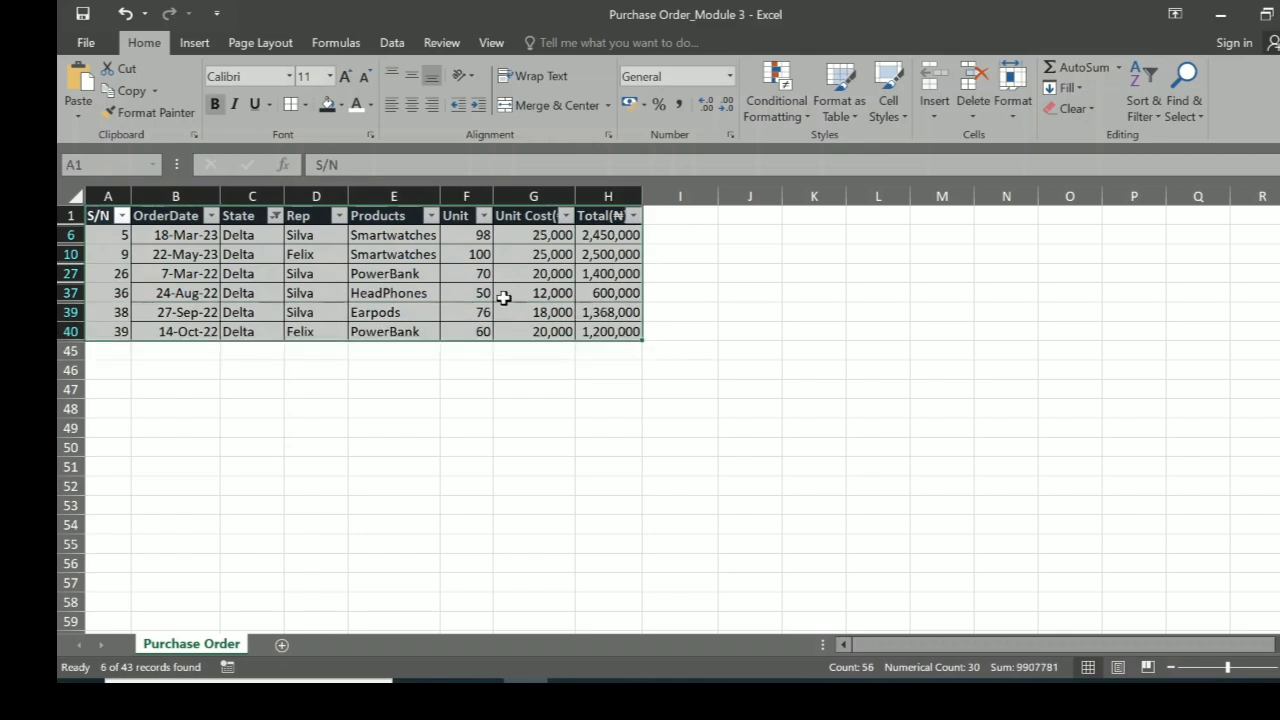
right_click(503, 297)
click(546, 290)
click(282, 646)
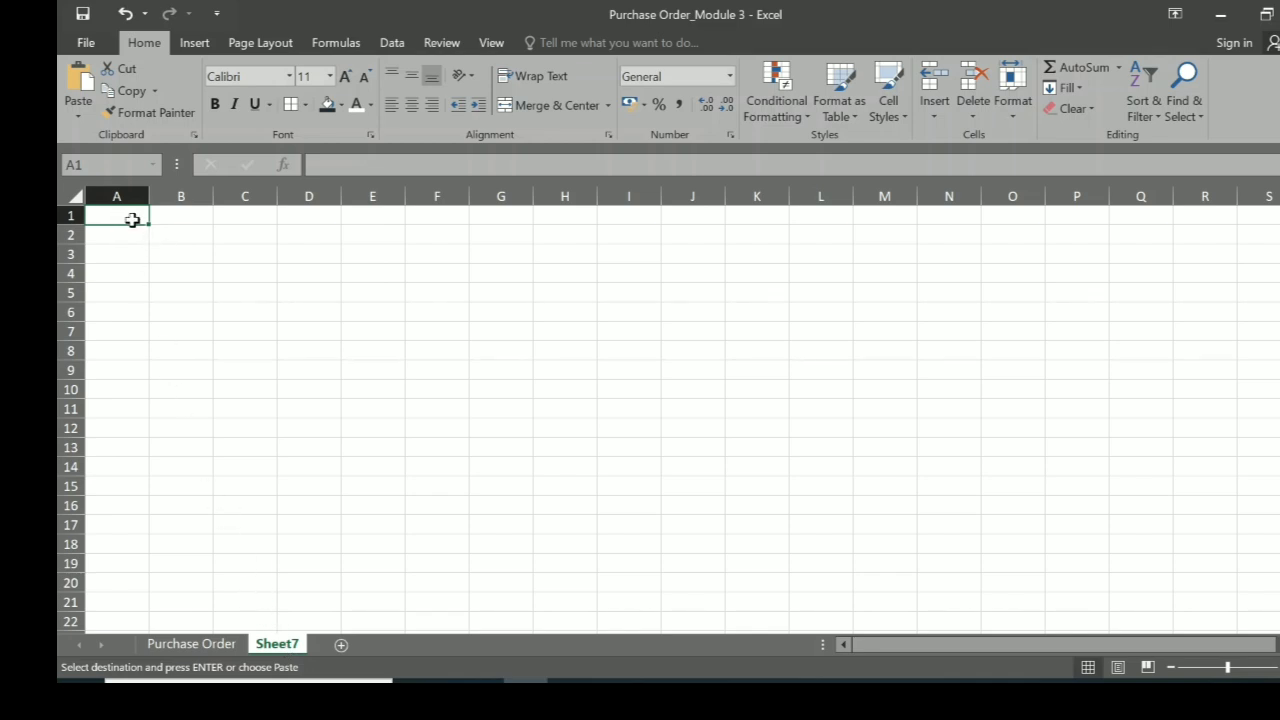
key(ctrl+v)
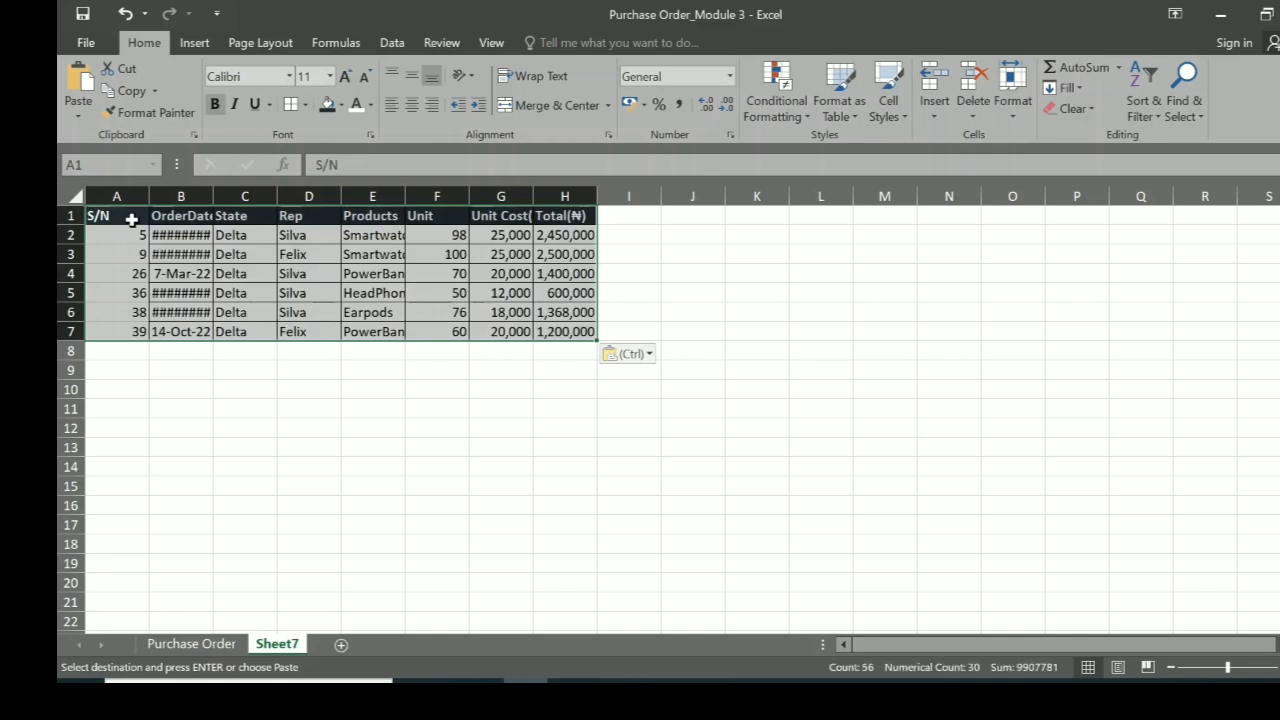
double_click(213, 196)
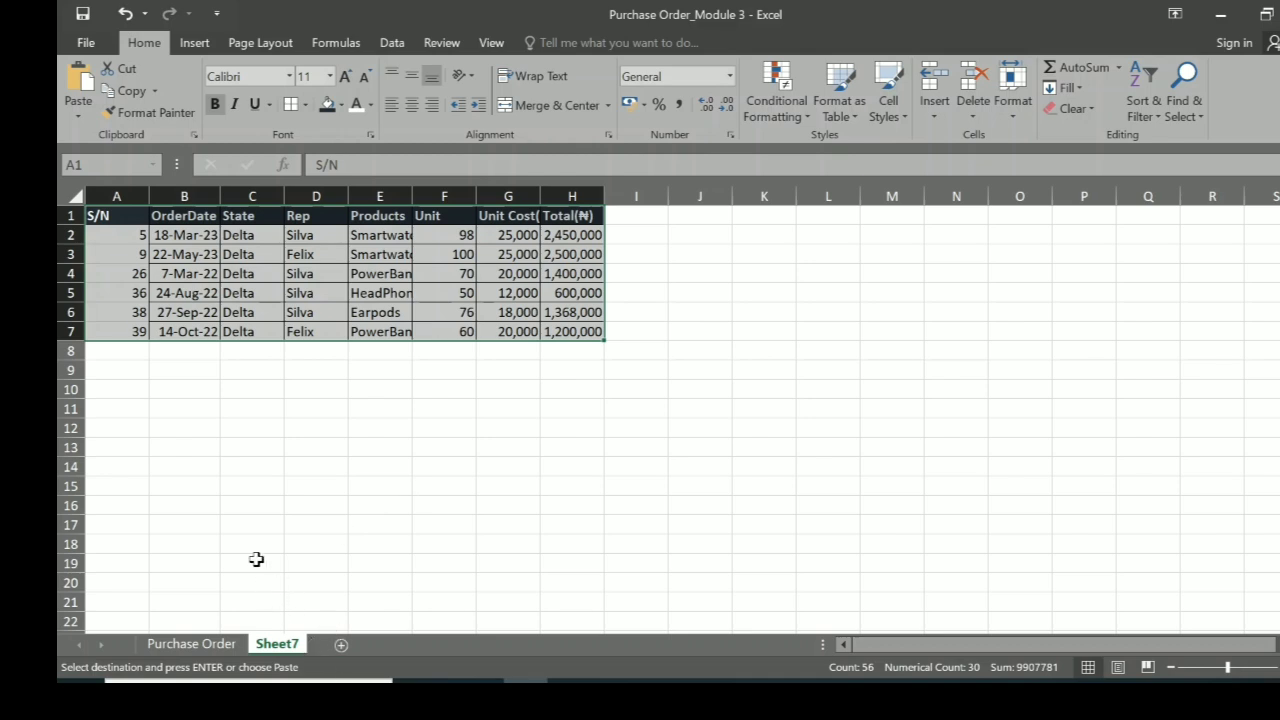
Step: Rename the new worksheet as Delta and add two more blank worksheets after it
double_click(277, 645)
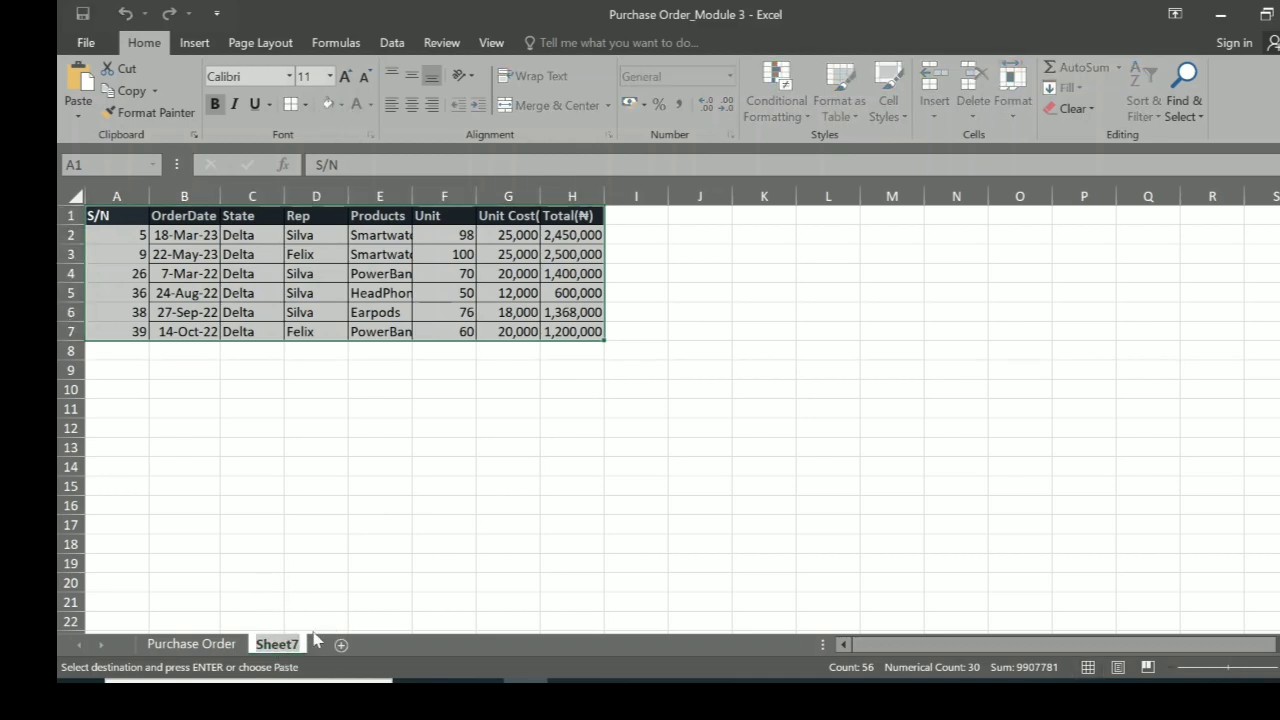
text(D)
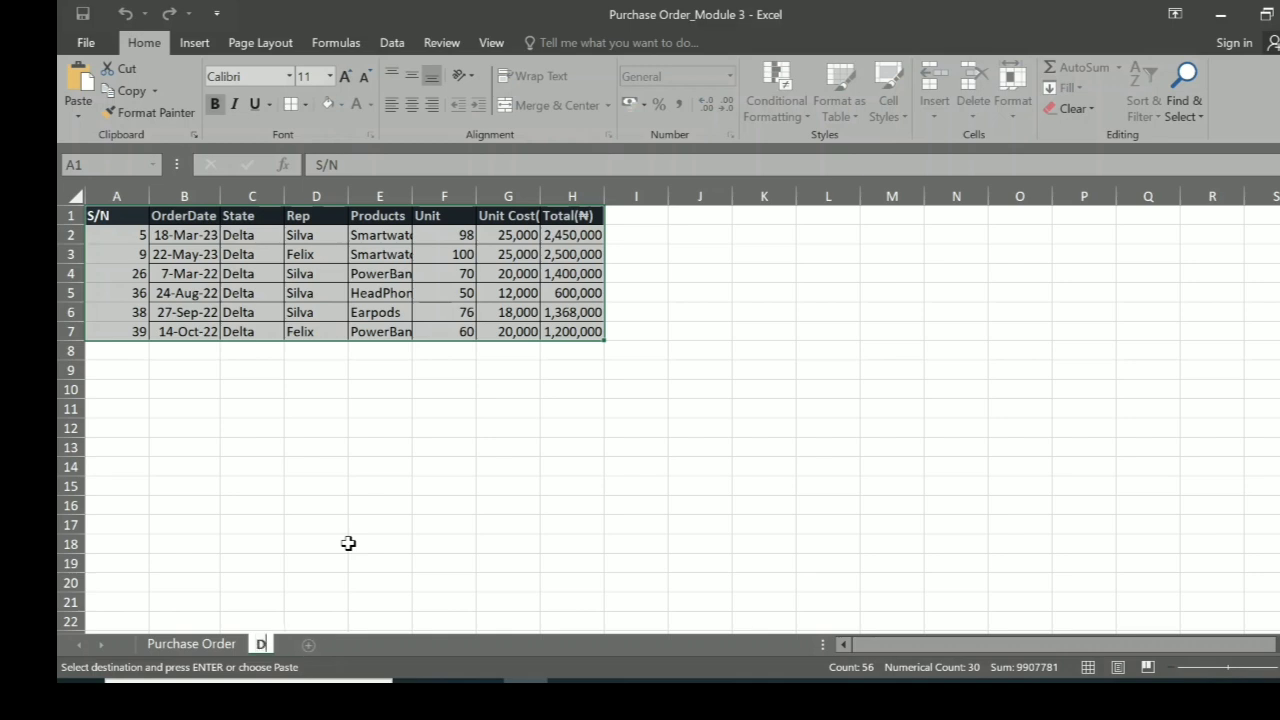
text(elta)
click(380, 583)
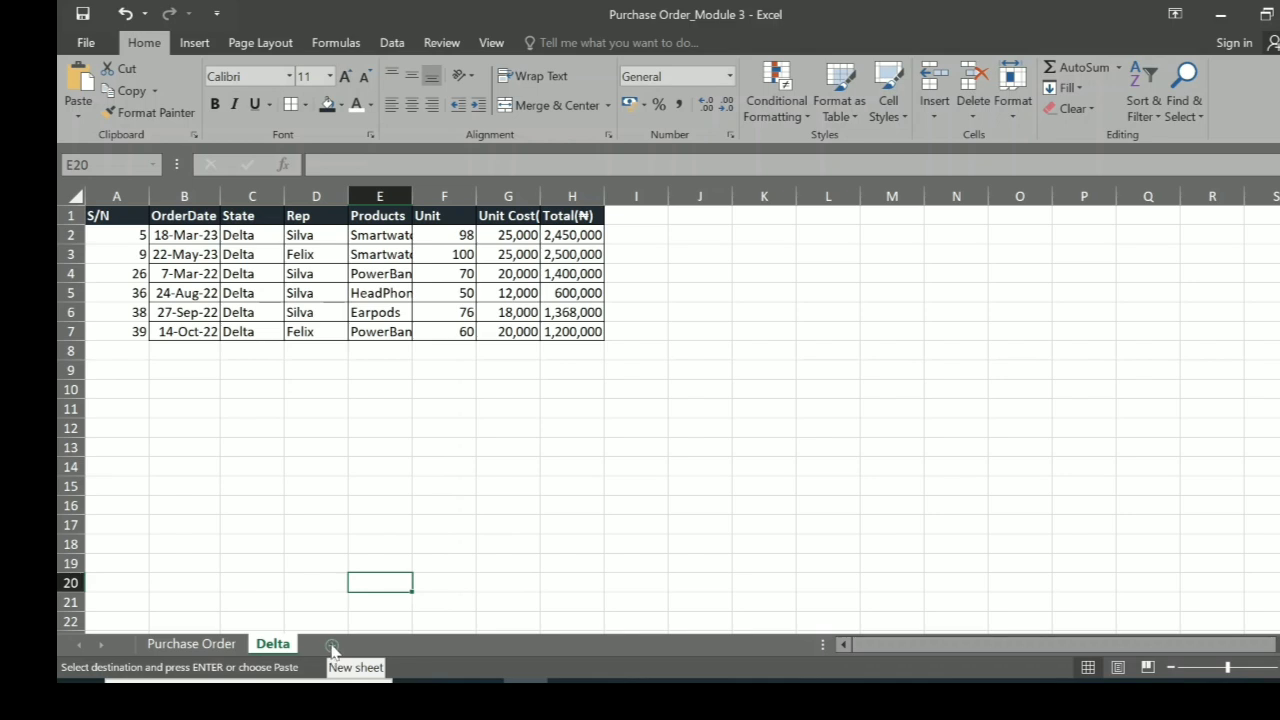
click(333, 648)
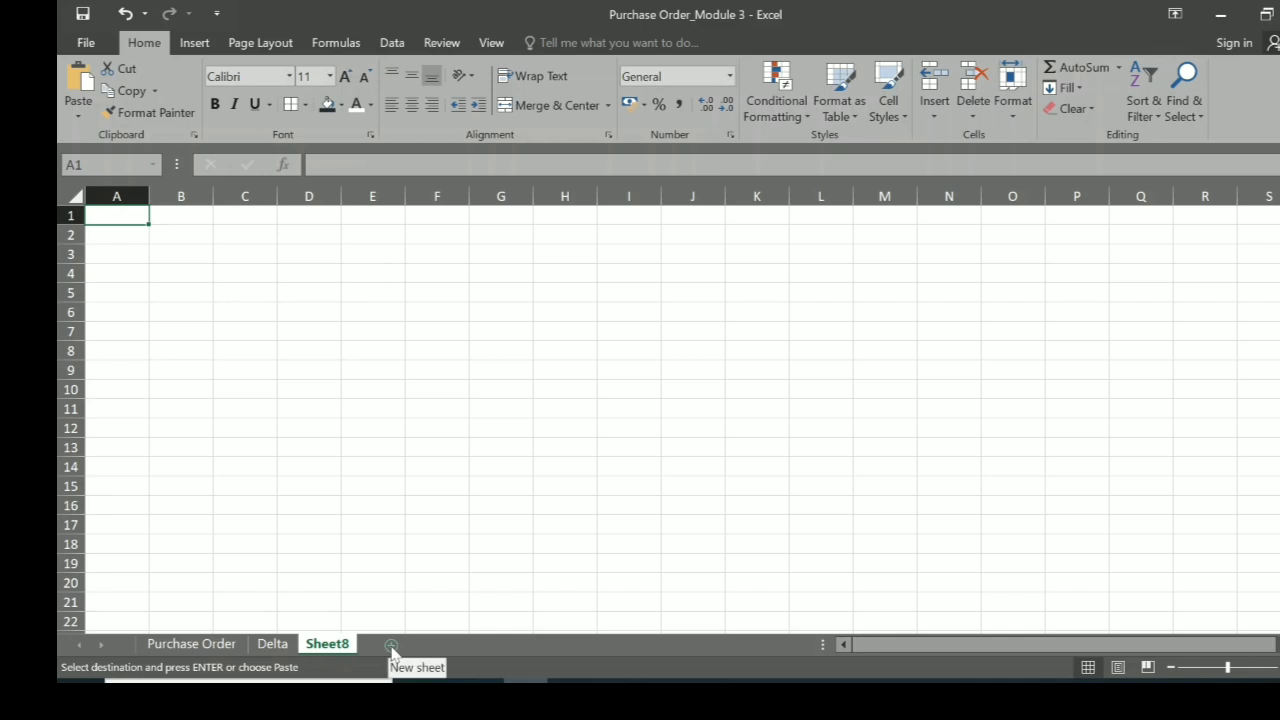
click(391, 647)
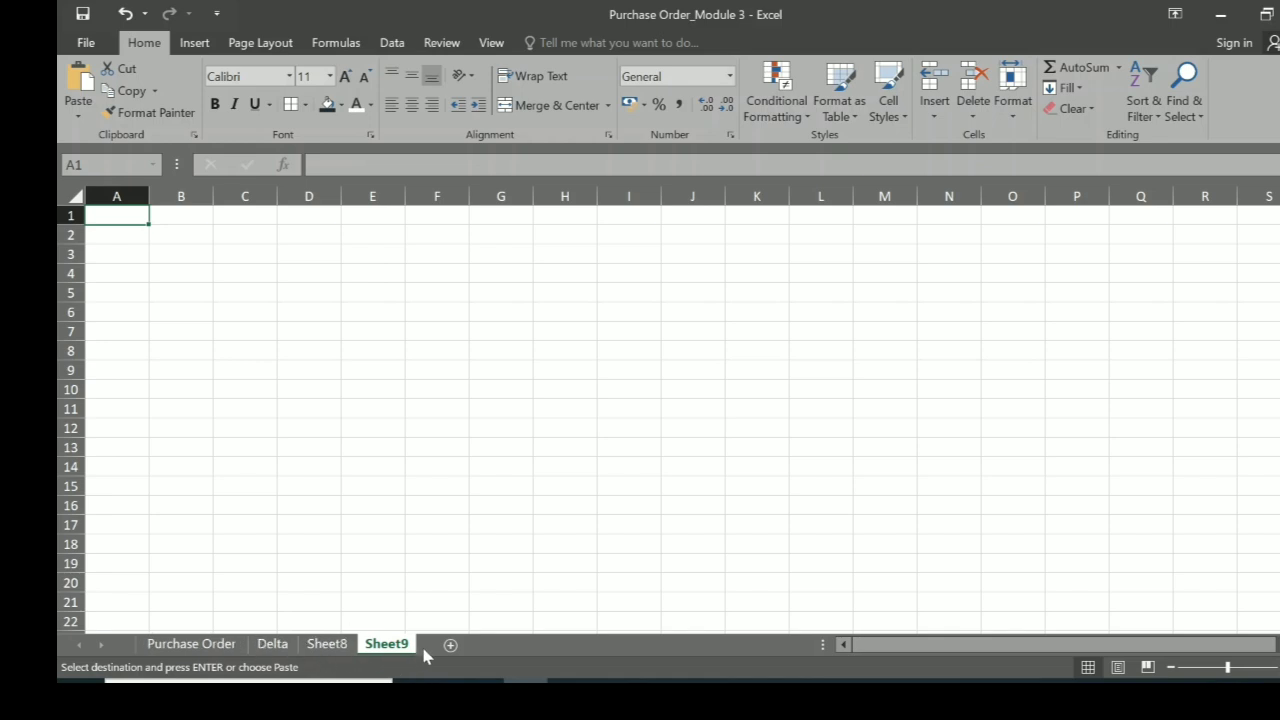
Step: Clear the copy selection on the Purchase Order sheet and switch its State filter from Delta to Lagos only
click(189, 646)
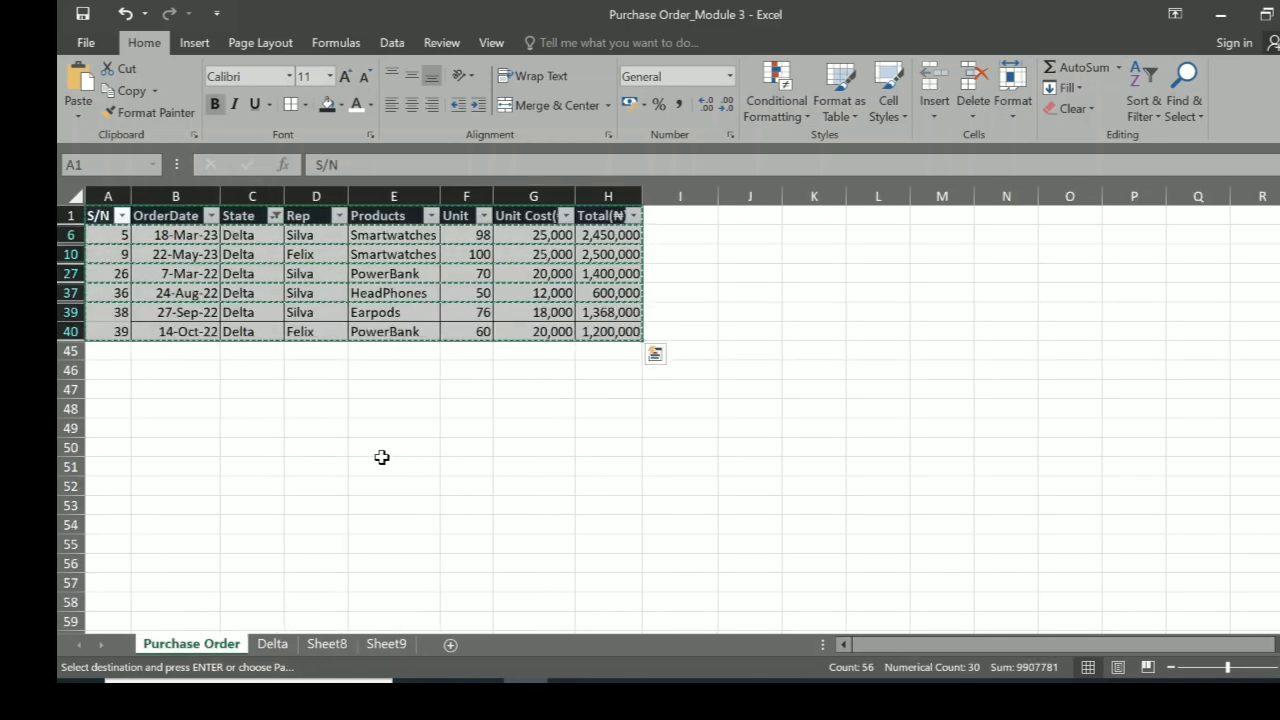
key(Escape)
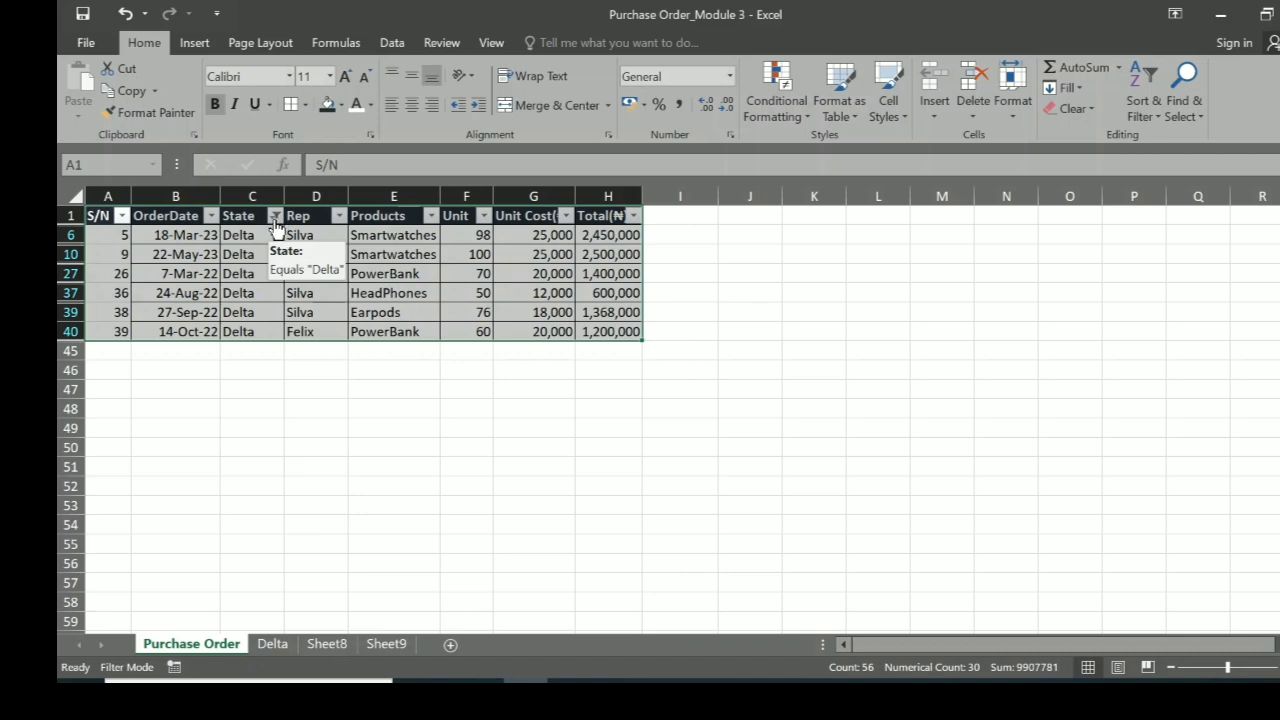
click(275, 217)
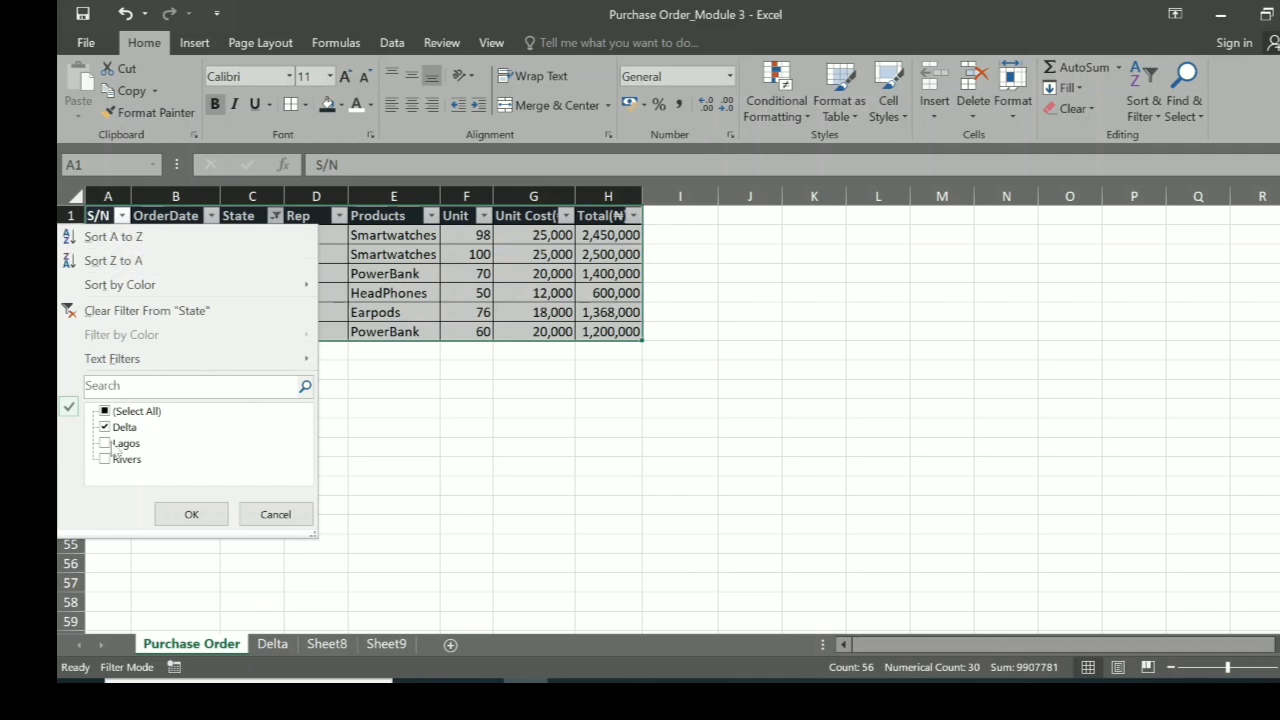
click(105, 428)
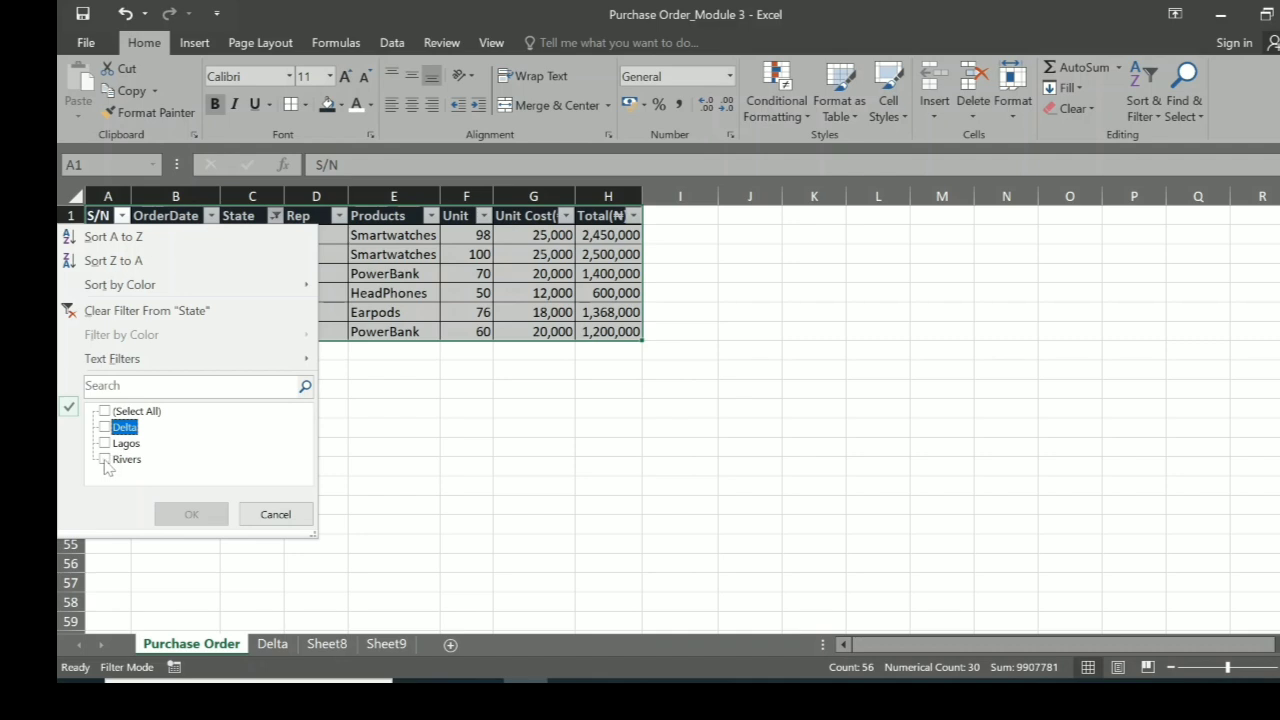
click(105, 444)
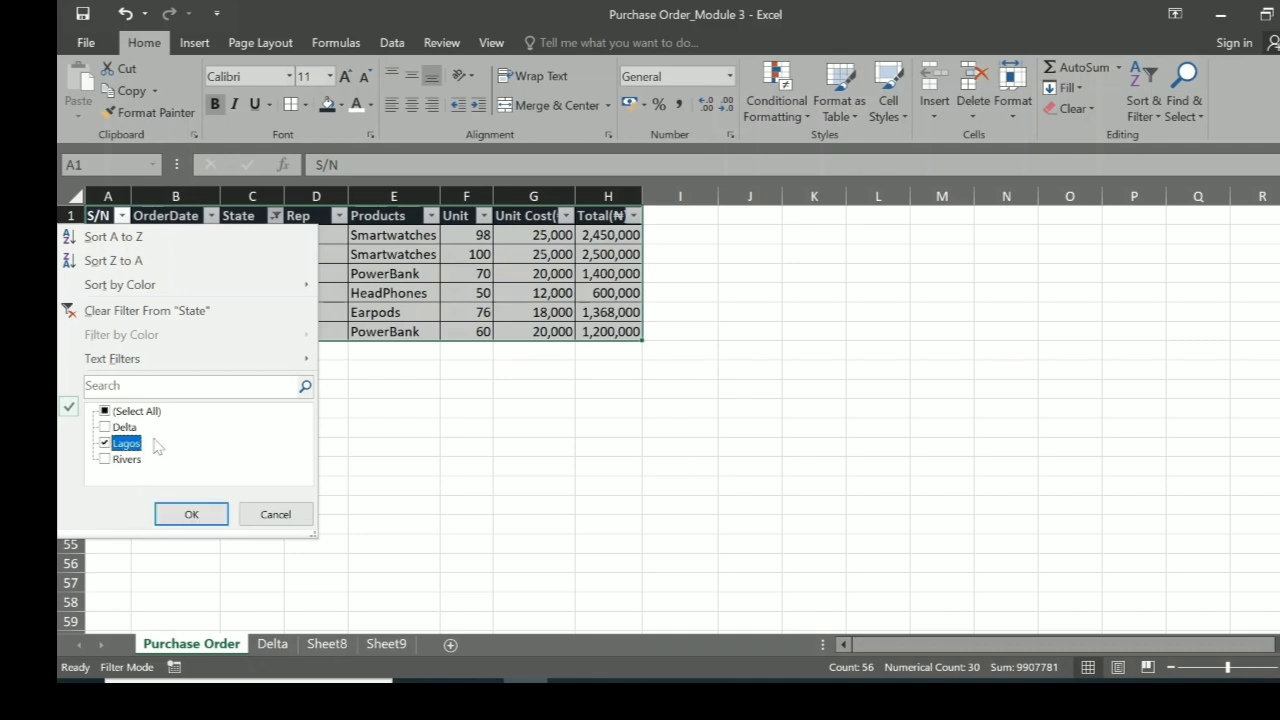
click(191, 515)
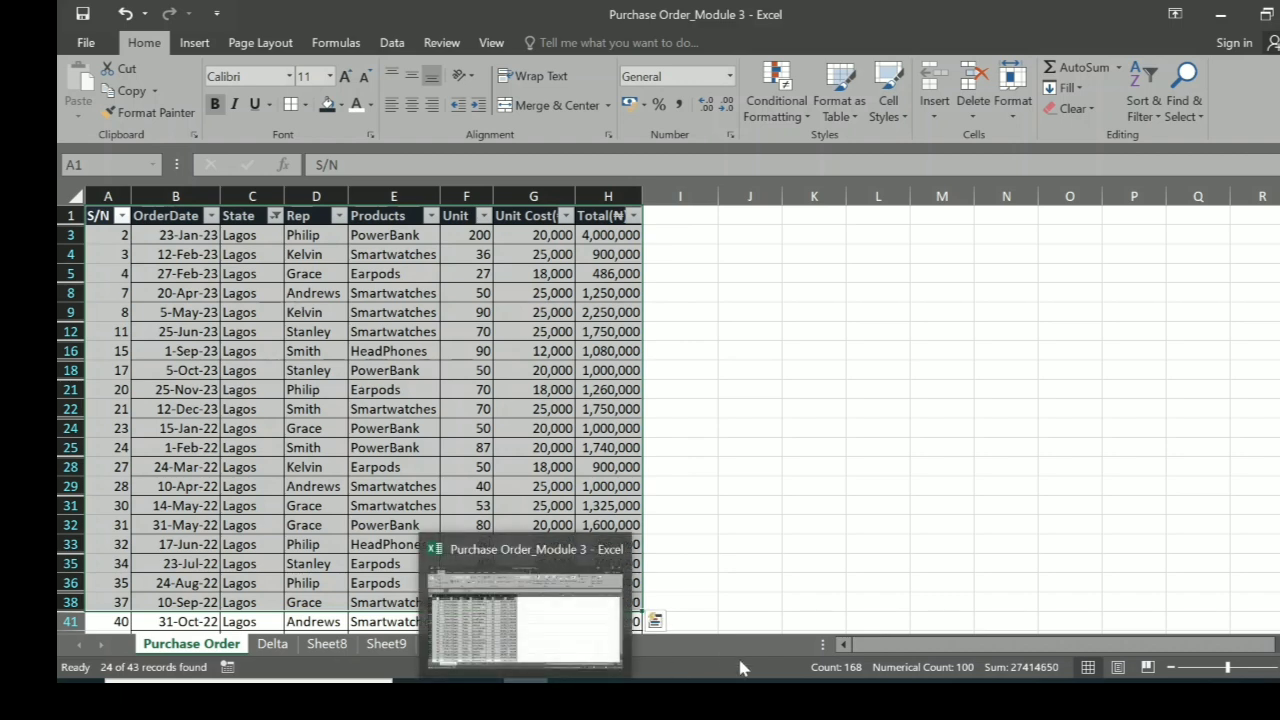
Step: Switch to the Word document to read the Problem 2 instructions and return to the Excel workbook
click(793, 697)
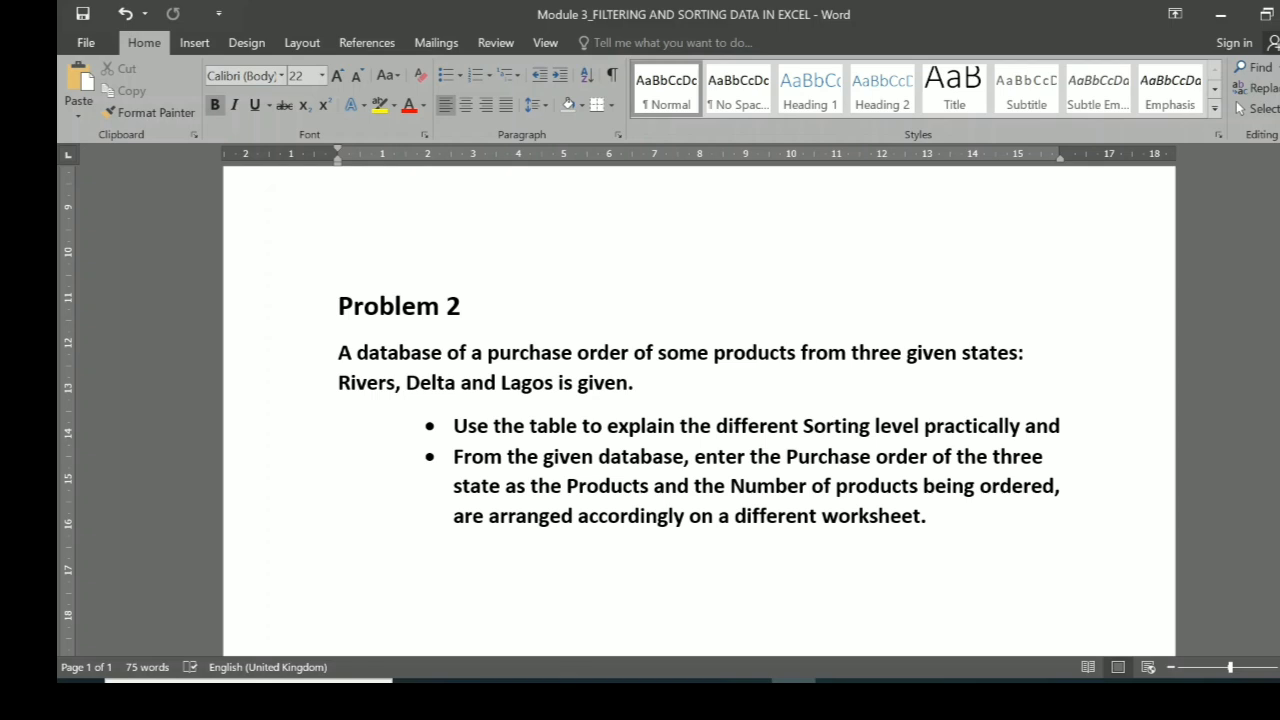
click(526, 696)
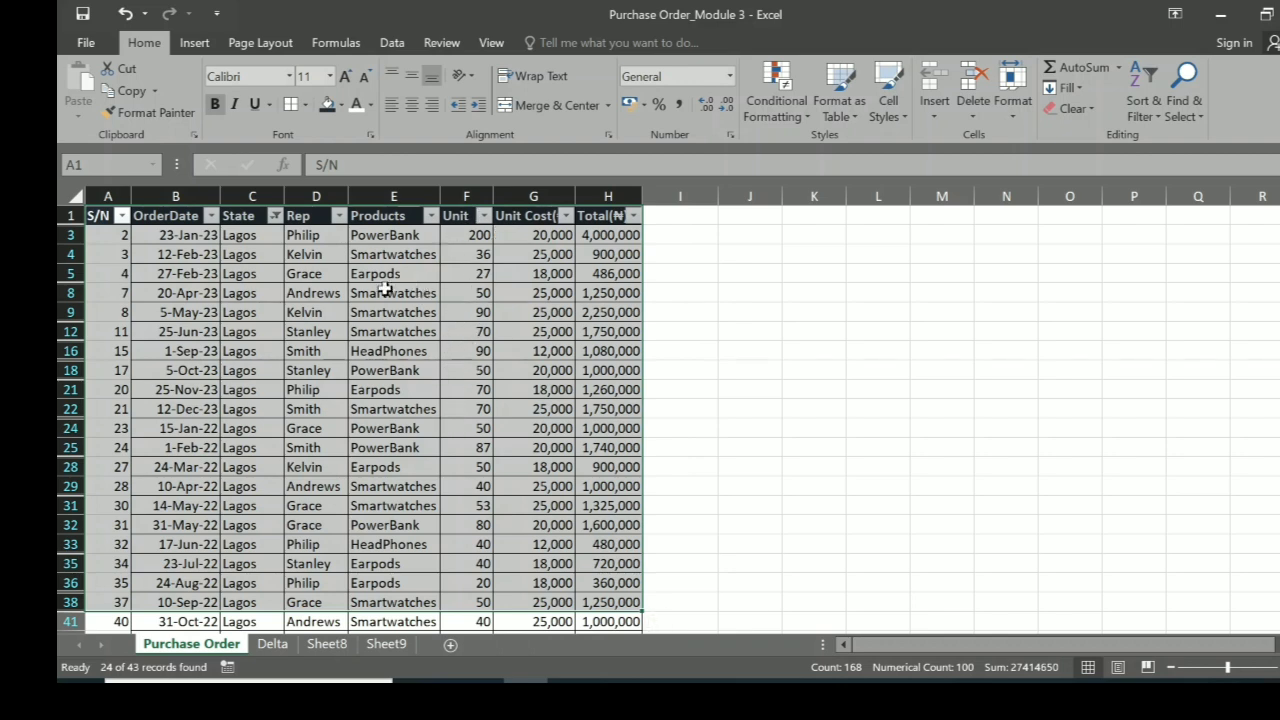
Step: Set up a custom sort of the filtered Lagos table by the Products column's values, A to Z
scroll(420, 355, down, 1)
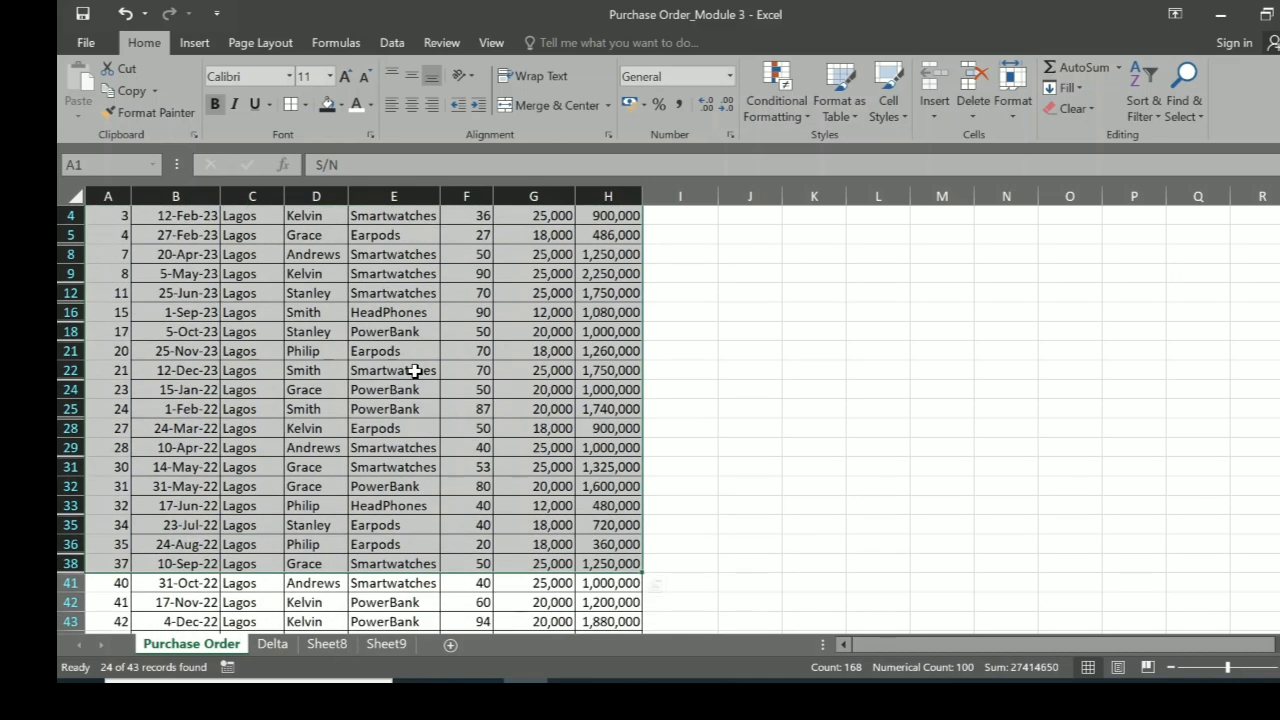
scroll(414, 370, down, 1)
click(413, 333)
scroll(418, 300, up, 2)
click(410, 255)
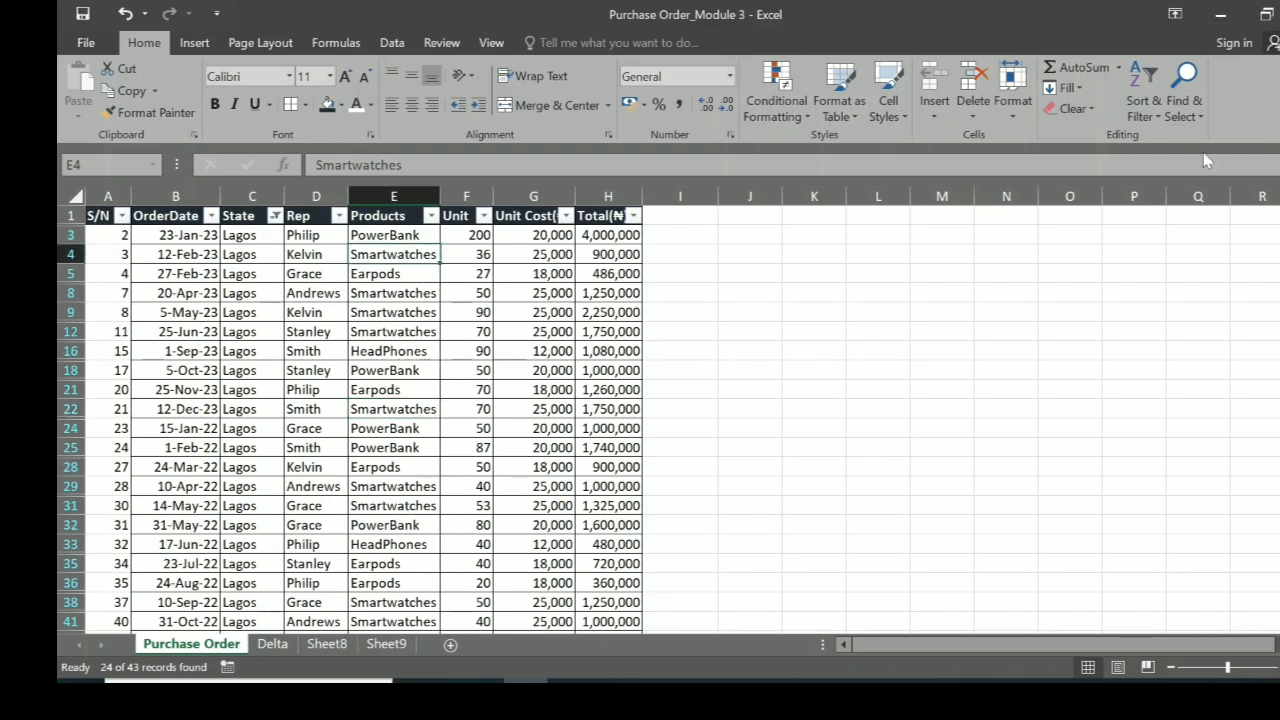
click(1158, 120)
click(1141, 186)
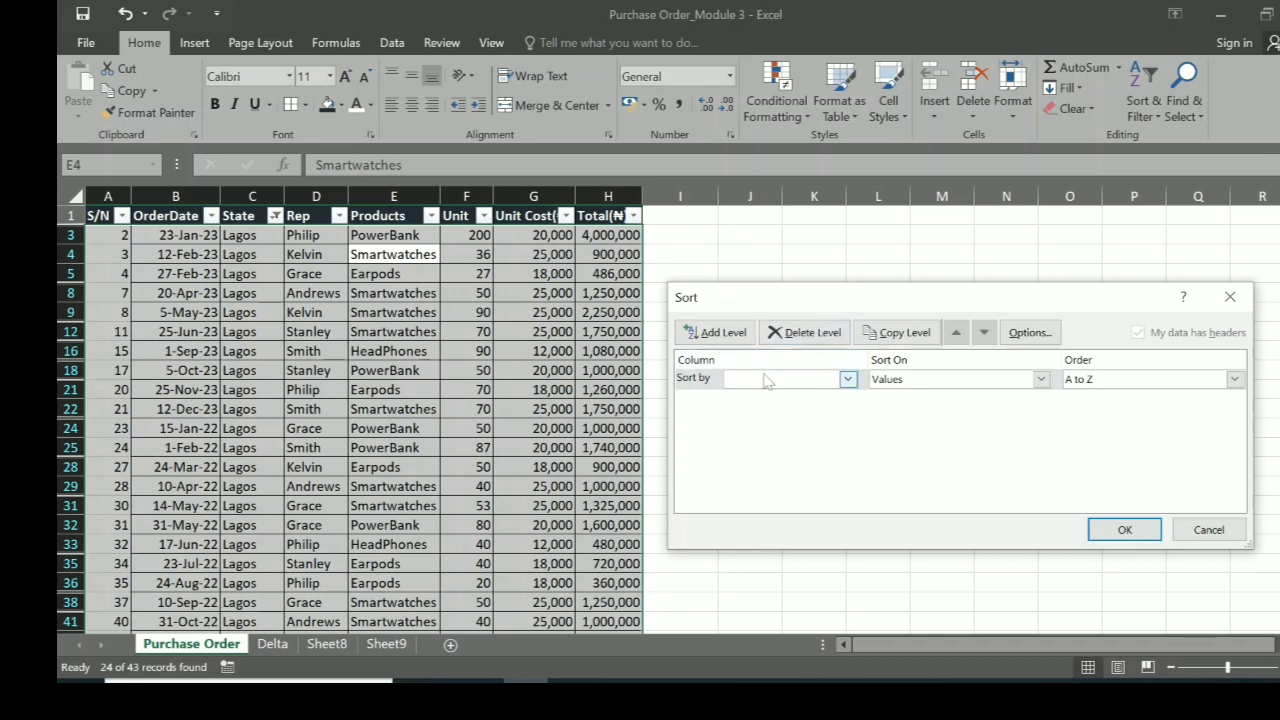
click(847, 380)
click(757, 455)
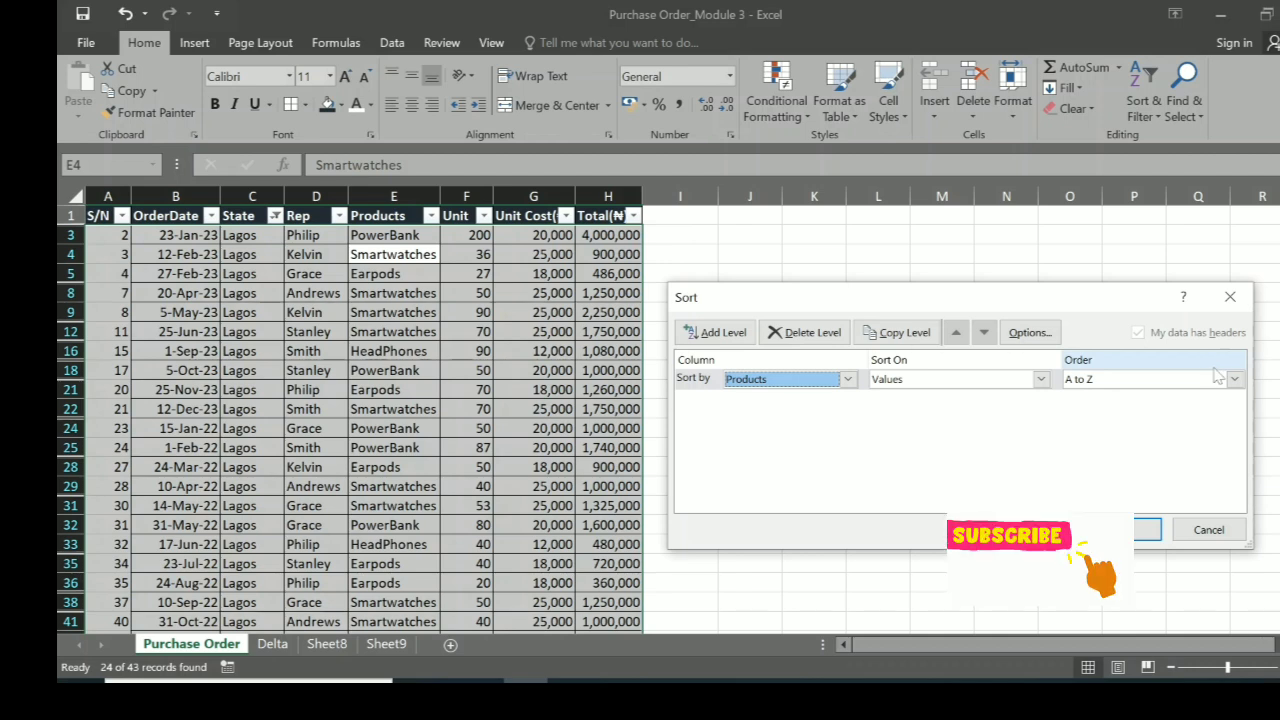
Step: Add a second sort level on Unit values from smallest to largest and apply the custom sort
click(724, 333)
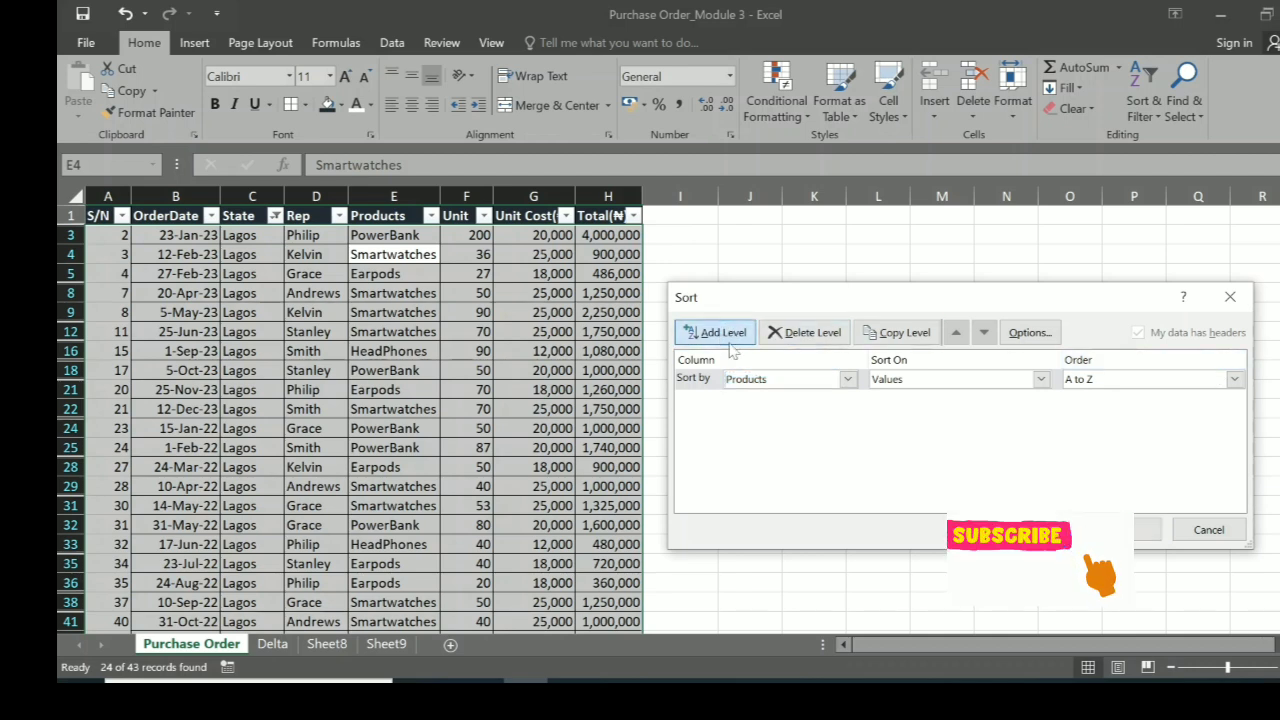
click(847, 400)
click(847, 400)
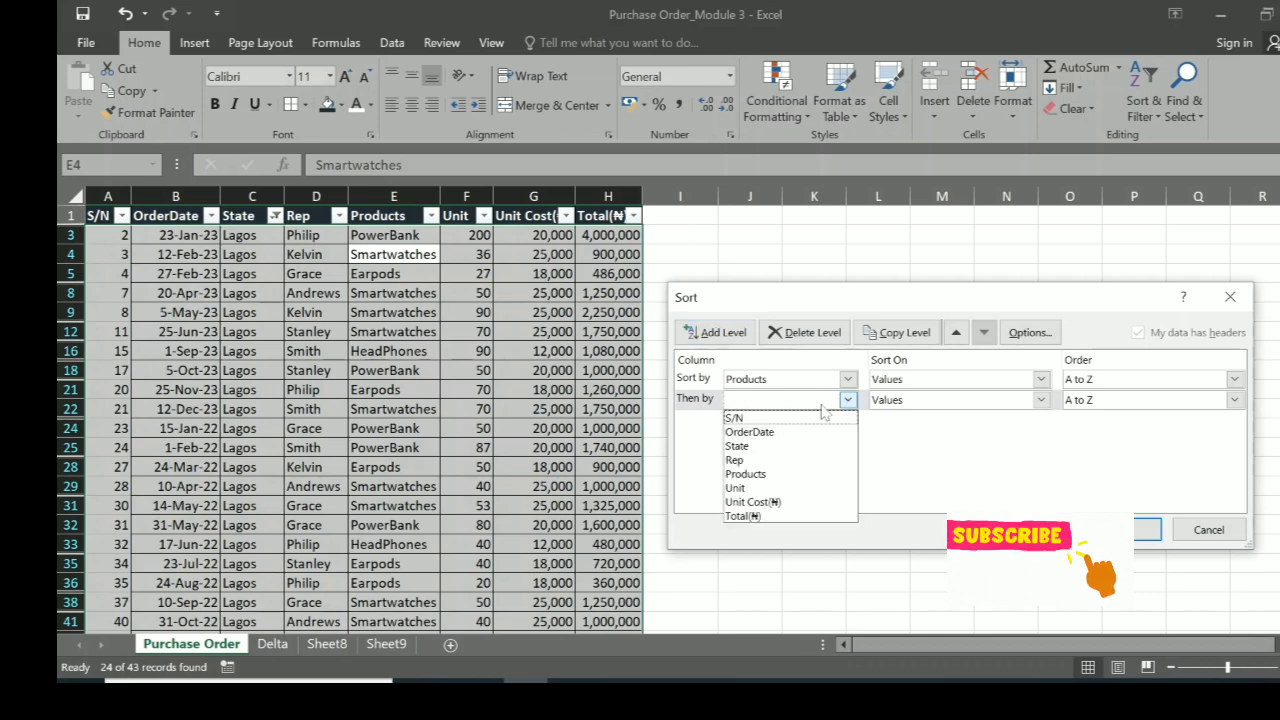
click(745, 487)
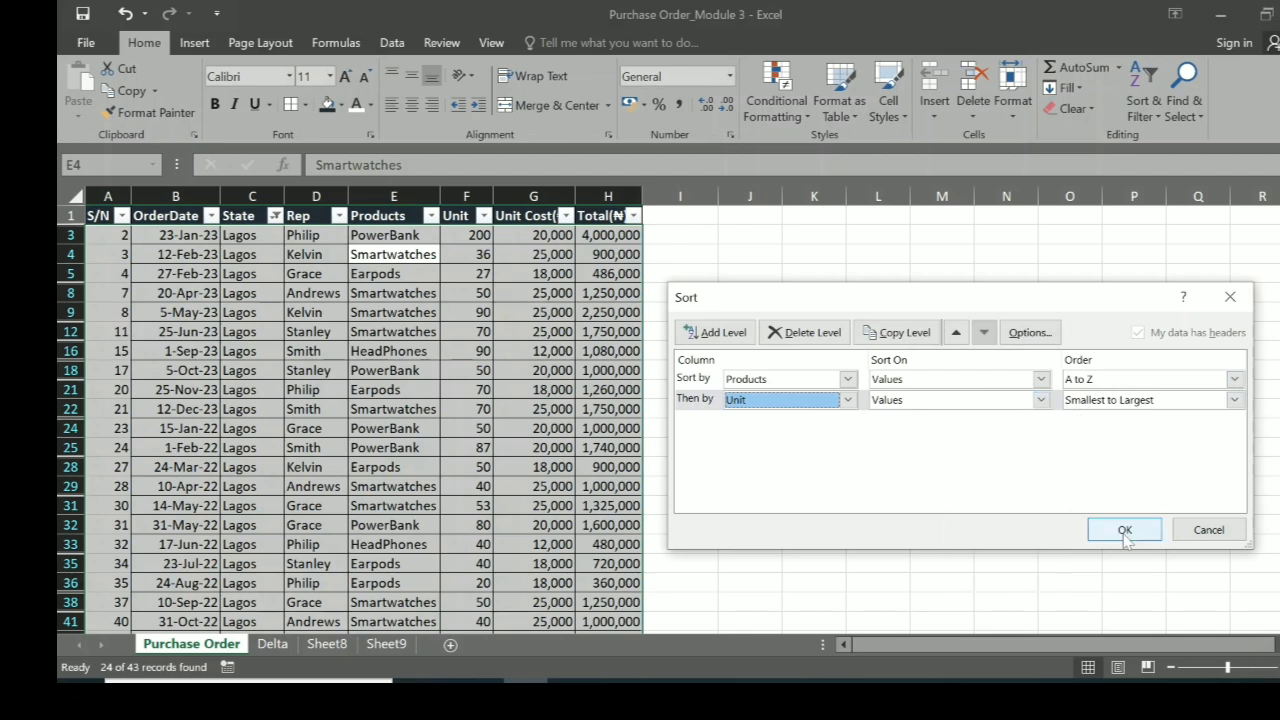
click(1124, 532)
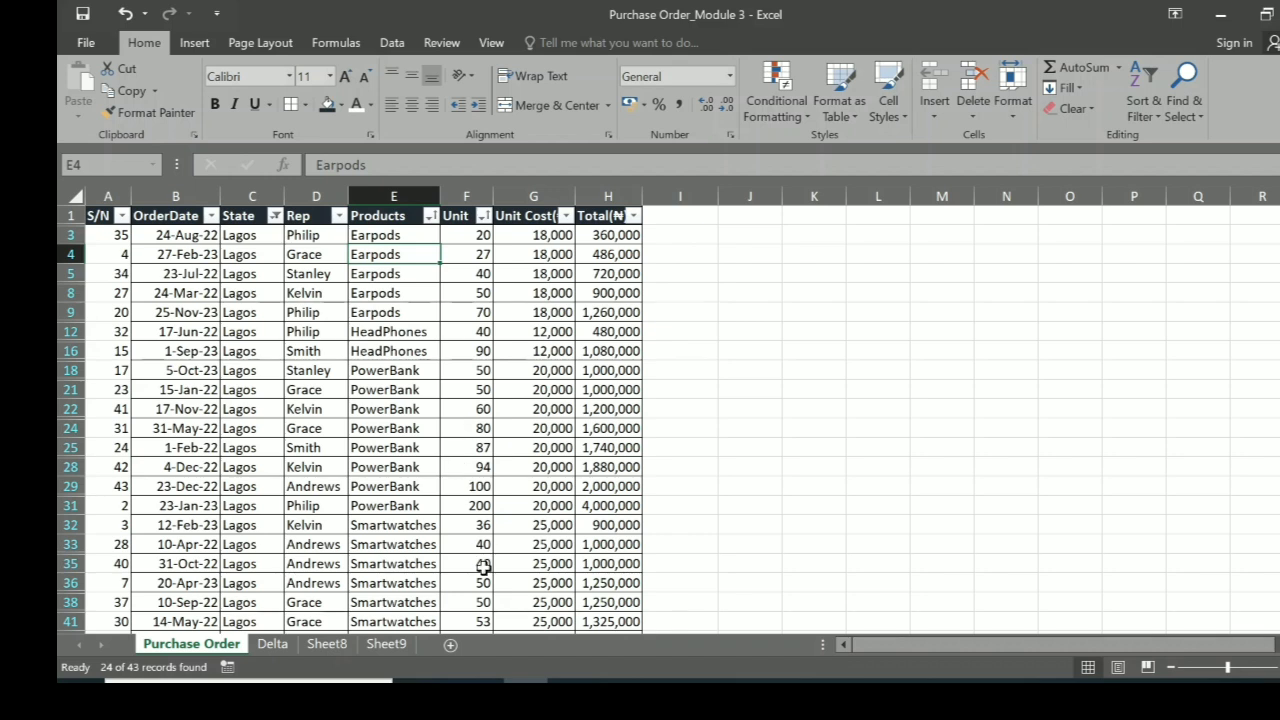
Step: Review the sorted Lagos orders and copy the whole filtered table with its header row
scroll(468, 425, down, 2)
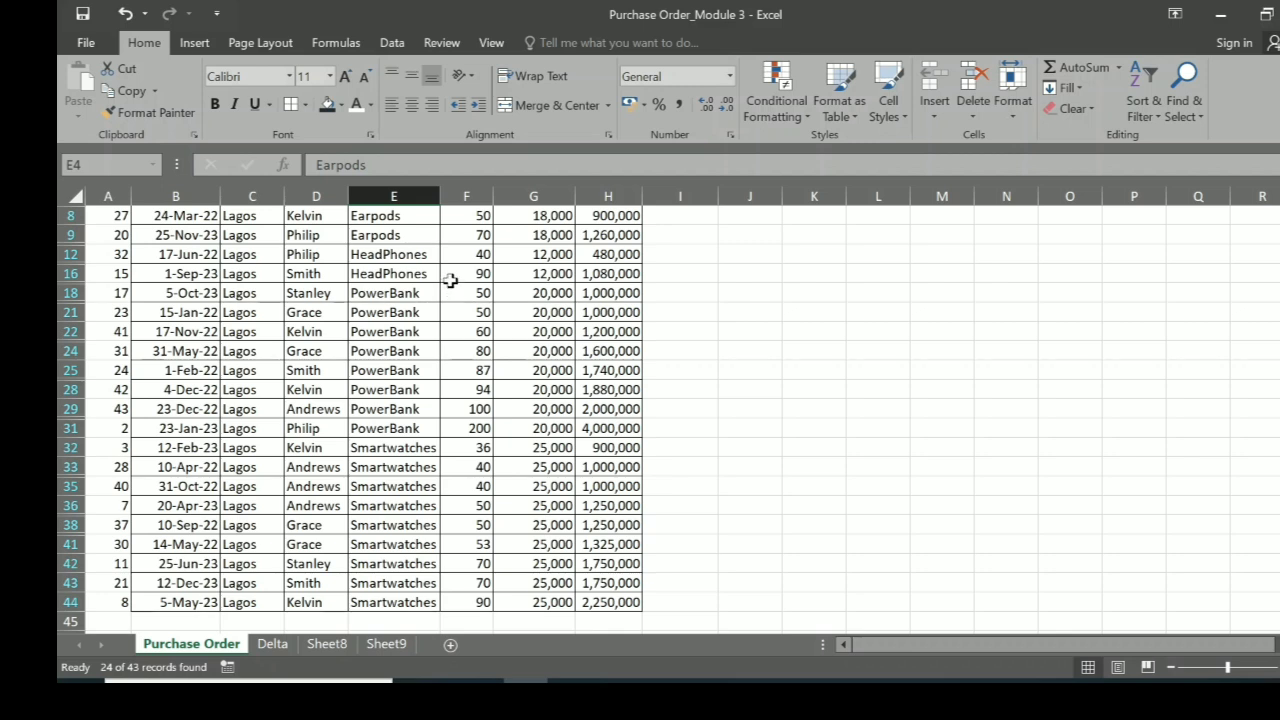
scroll(451, 283, up, 2)
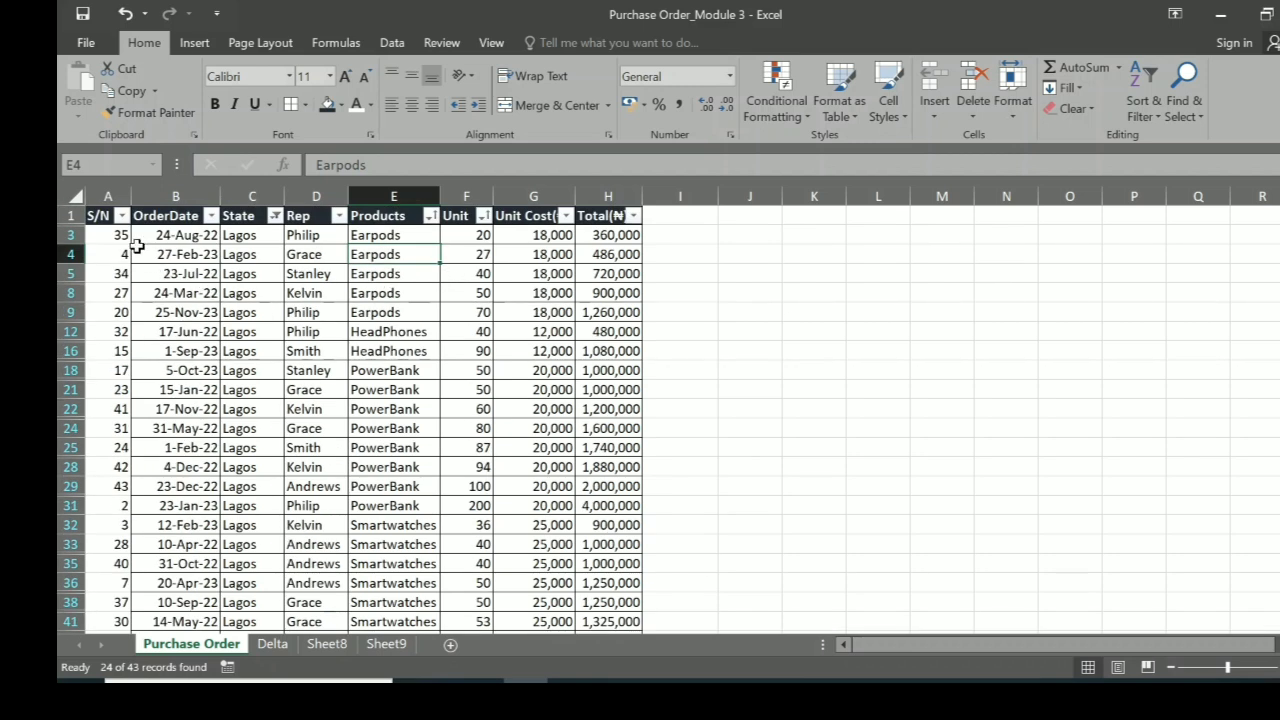
drag(101, 215, 577, 537)
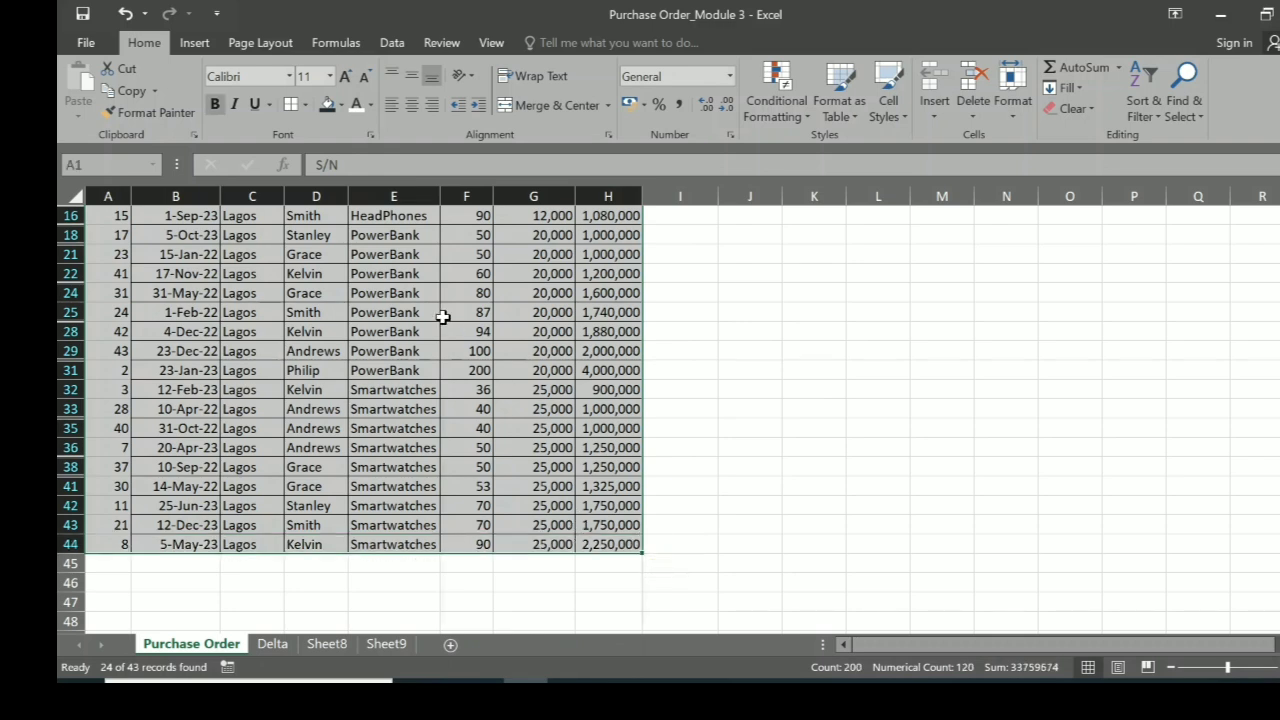
right_click(443, 316)
click(481, 292)
scroll(481, 297, up, 3)
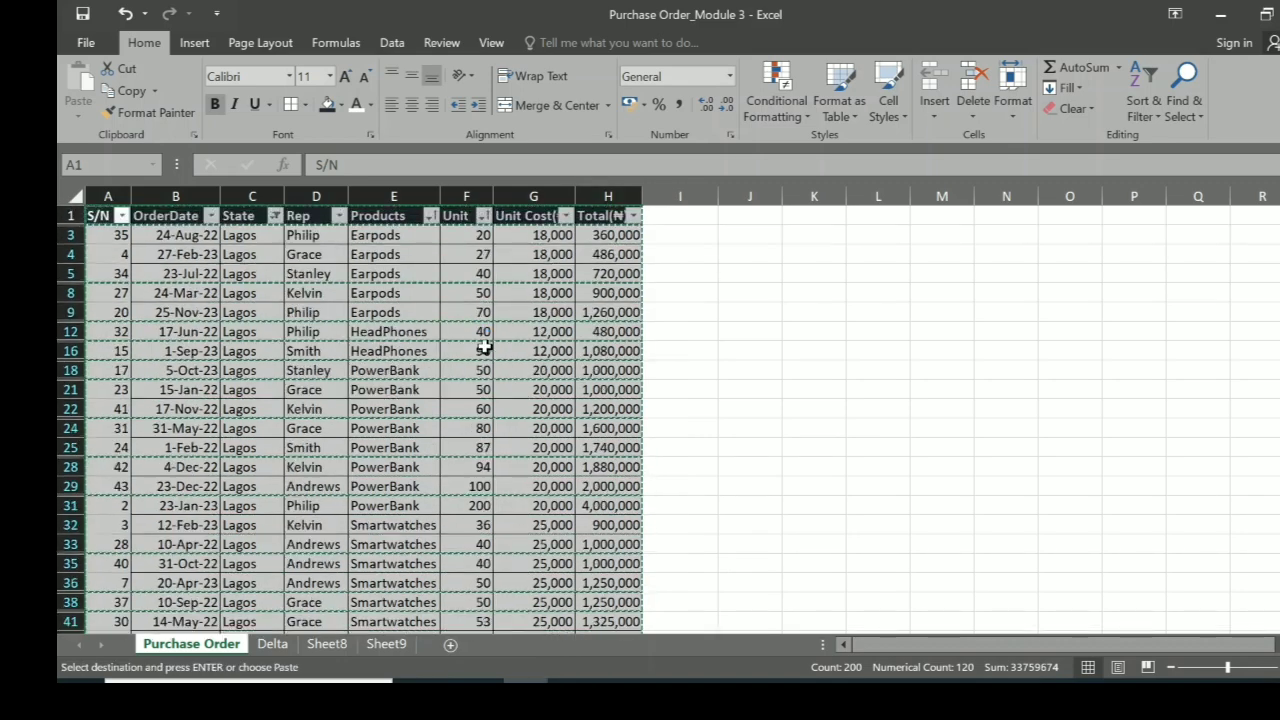
Step: Paste the Lagos table into Sheet8 from cell A1 and fit the OrderDate column to its contents
click(339, 647)
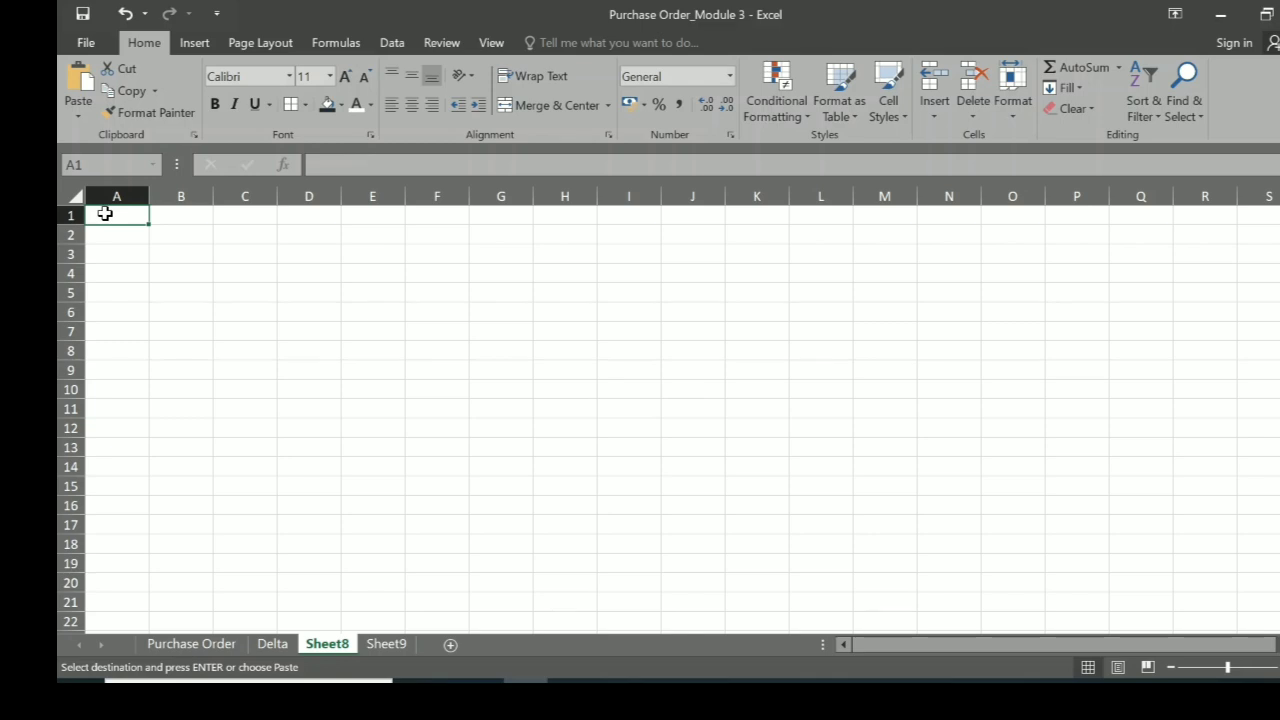
click(328, 190)
key(ctrl+v)
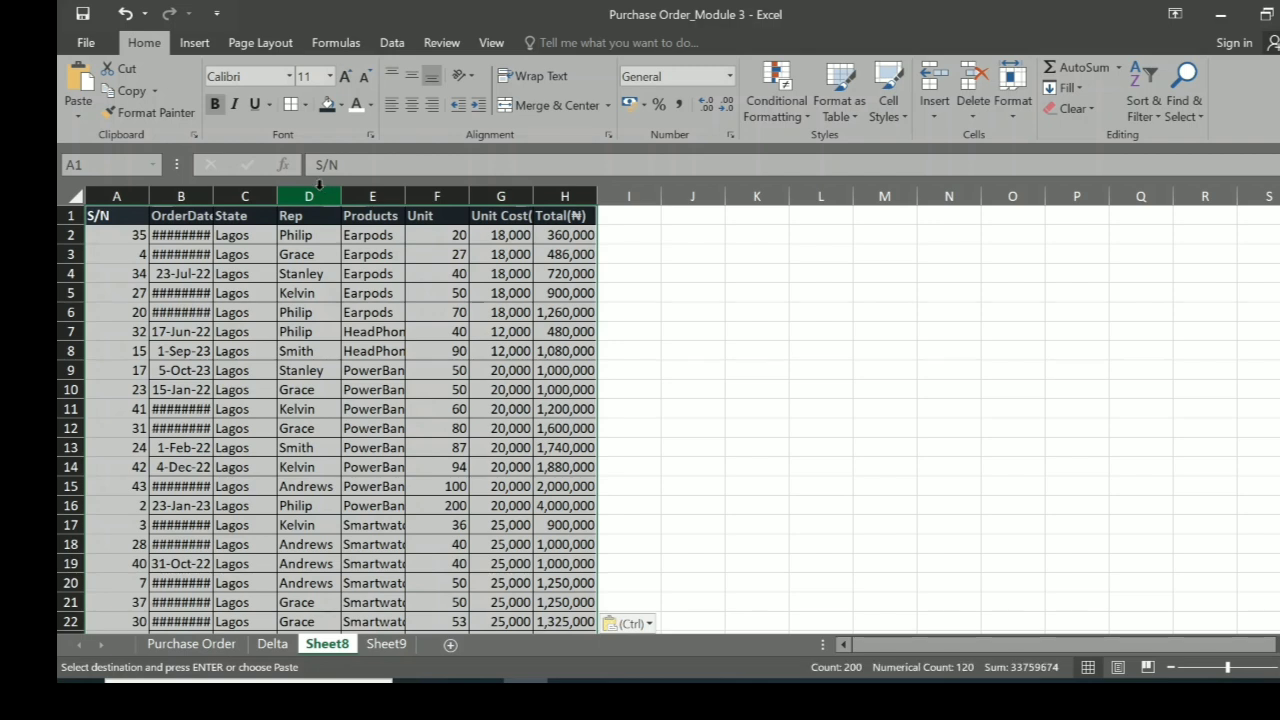
double_click(212, 190)
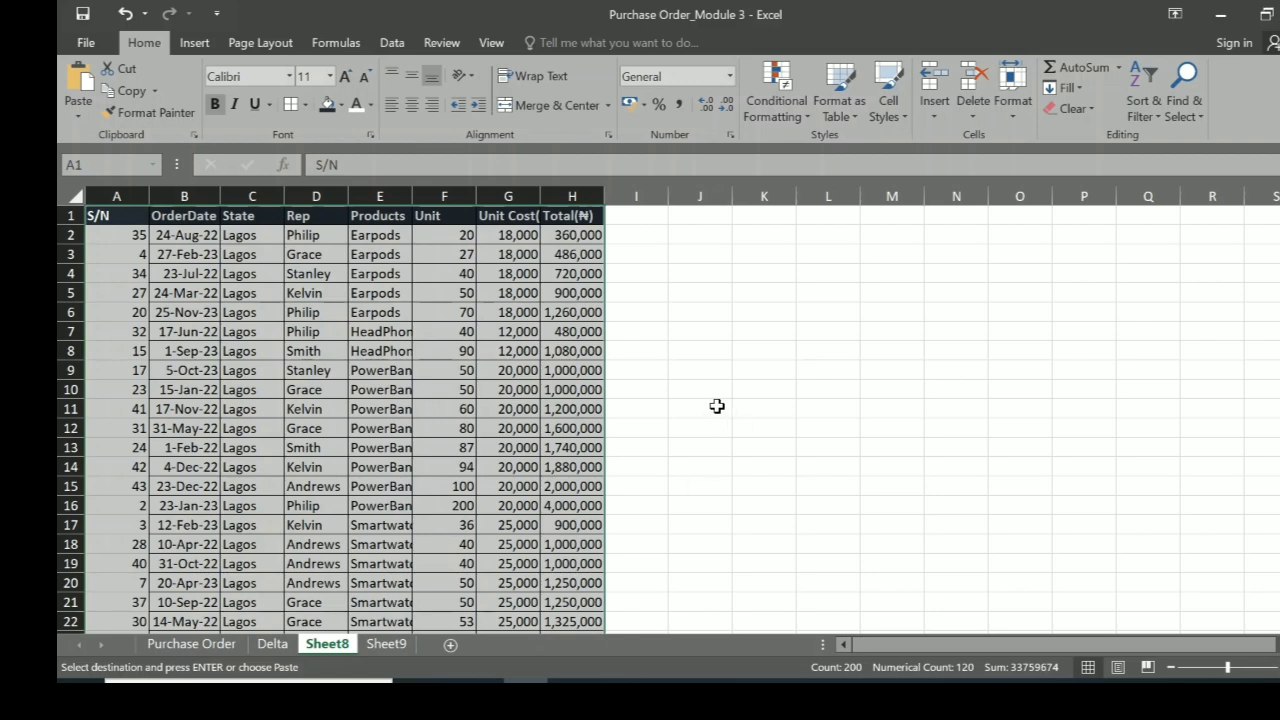
click(653, 298)
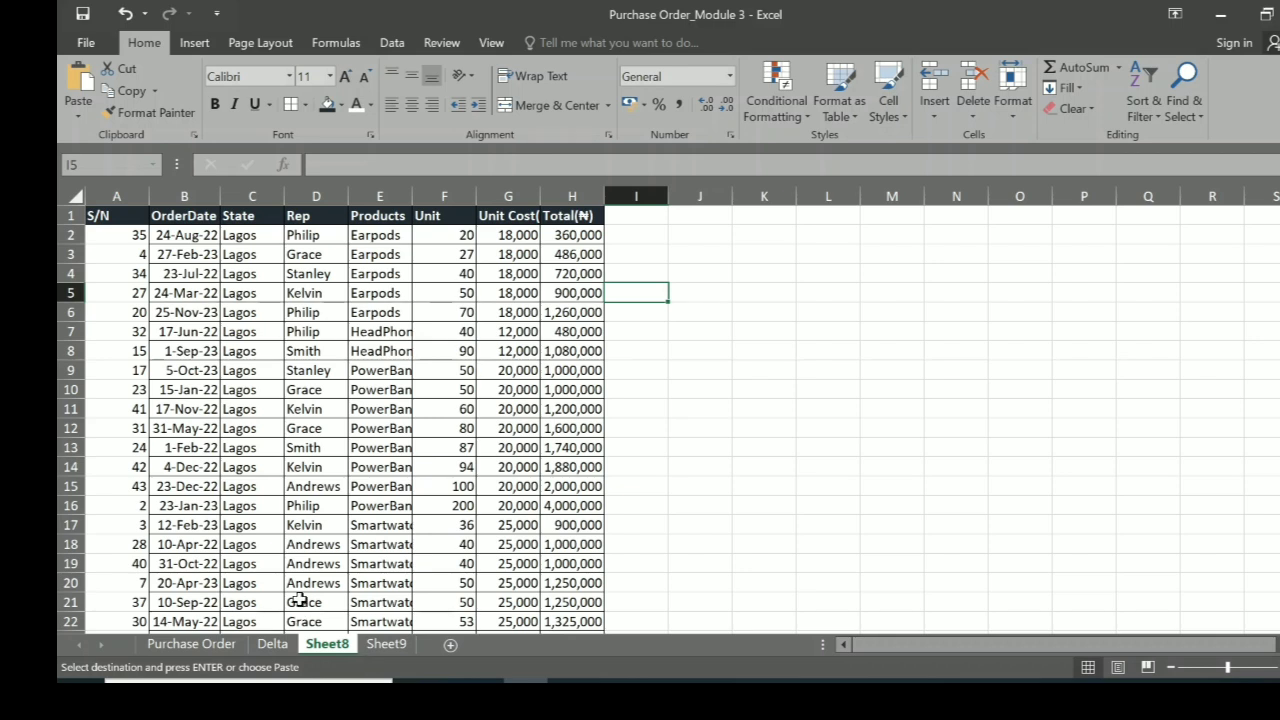
scroll(302, 545, down, 2)
scroll(305, 541, up, 2)
Step: Return to the Purchase Order sheet, clear the copy selection and switch its State filter from Lagos to Rivers only
click(191, 644)
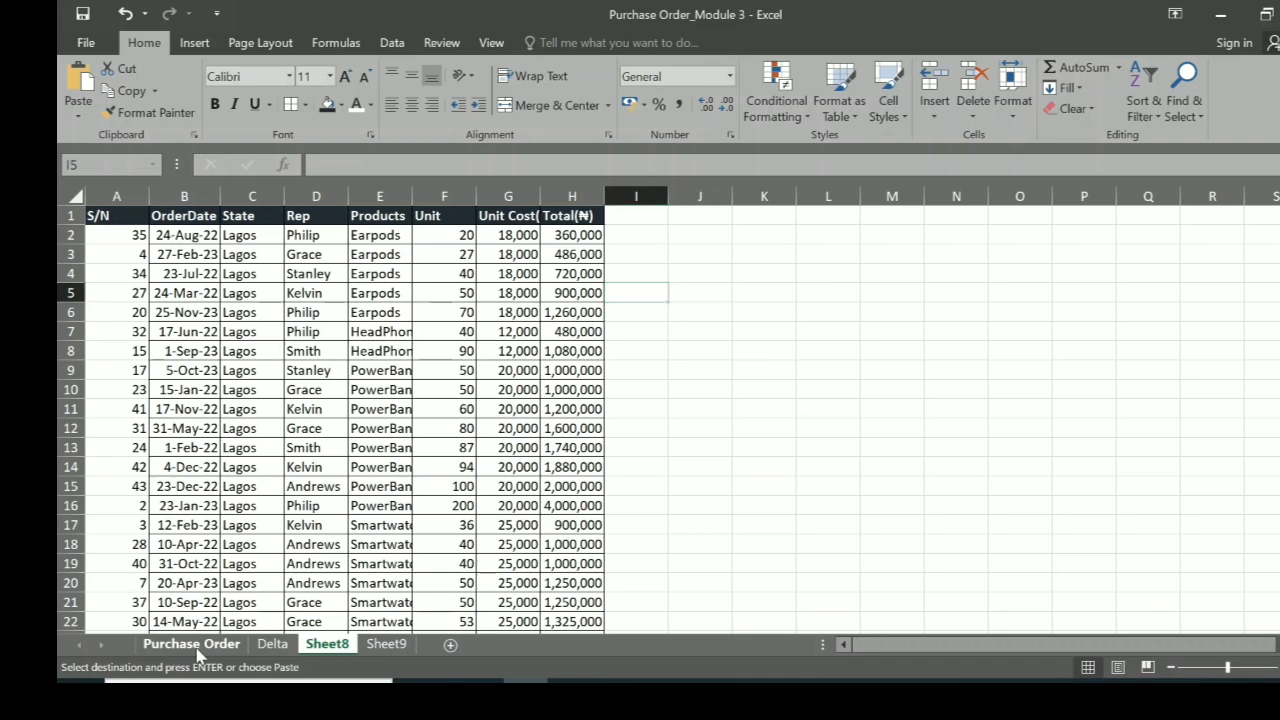
key(ctrl+a)
key(ctrl+c)
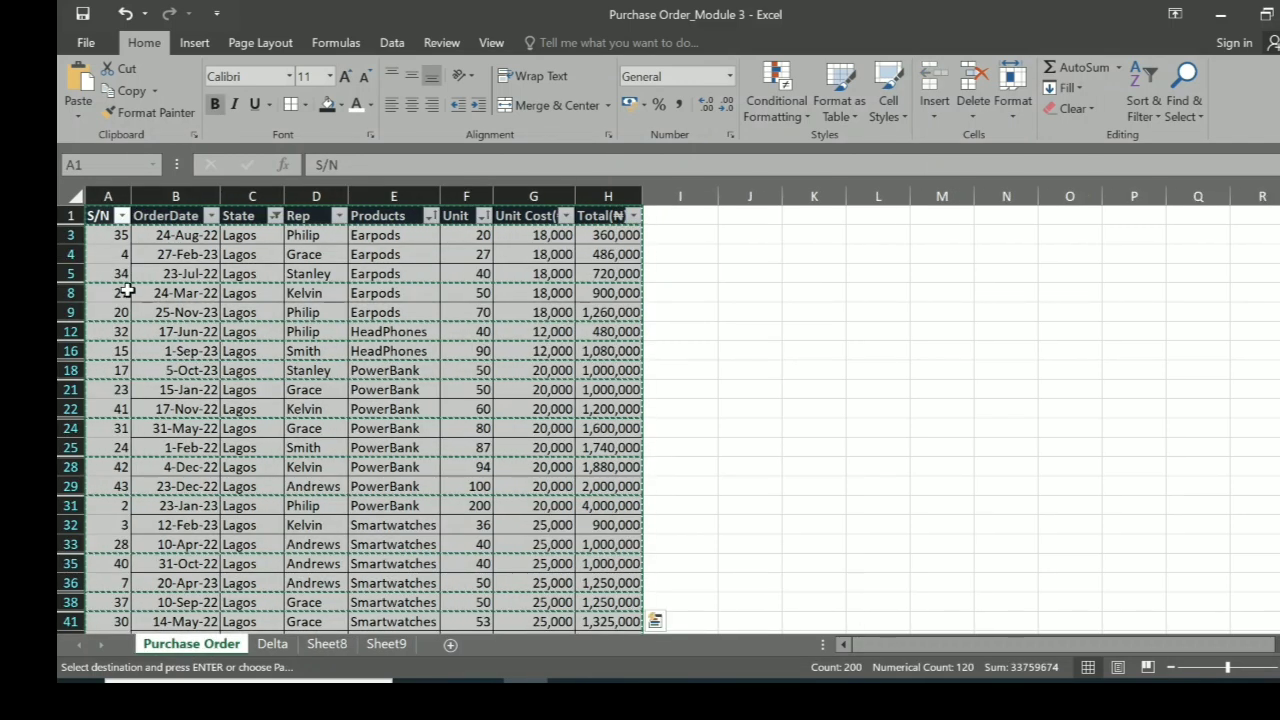
key(Escape)
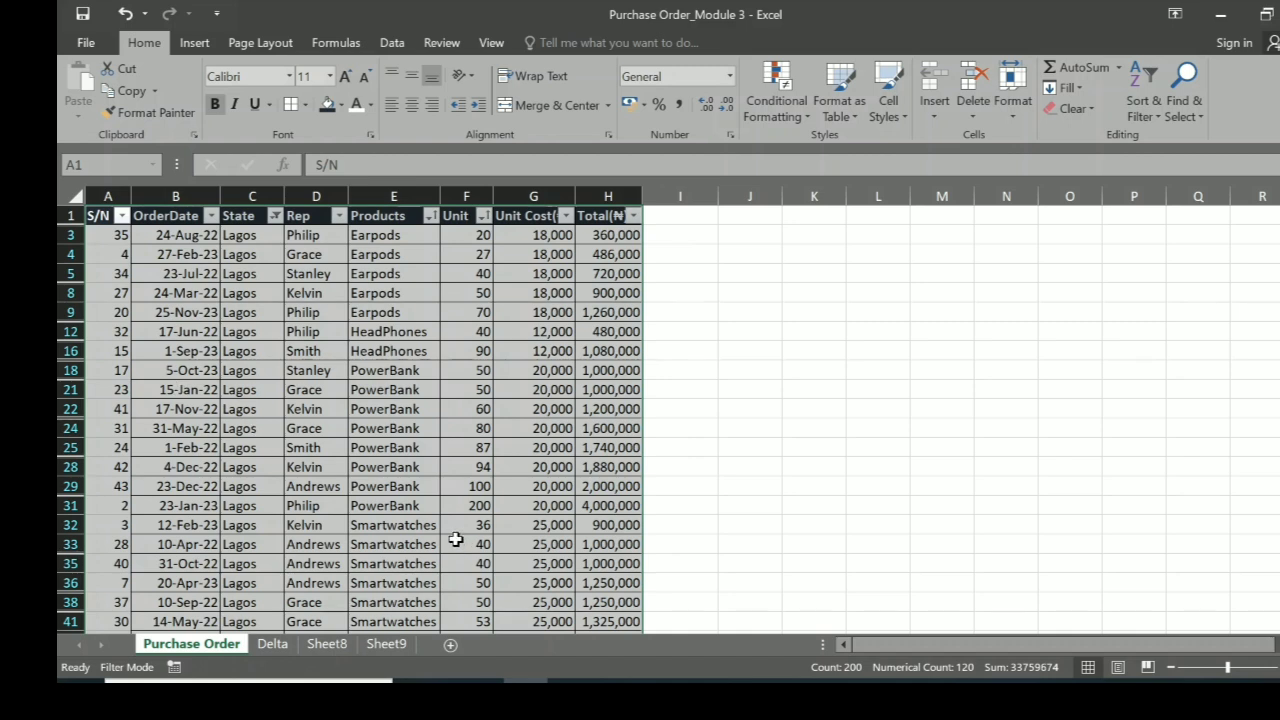
click(275, 216)
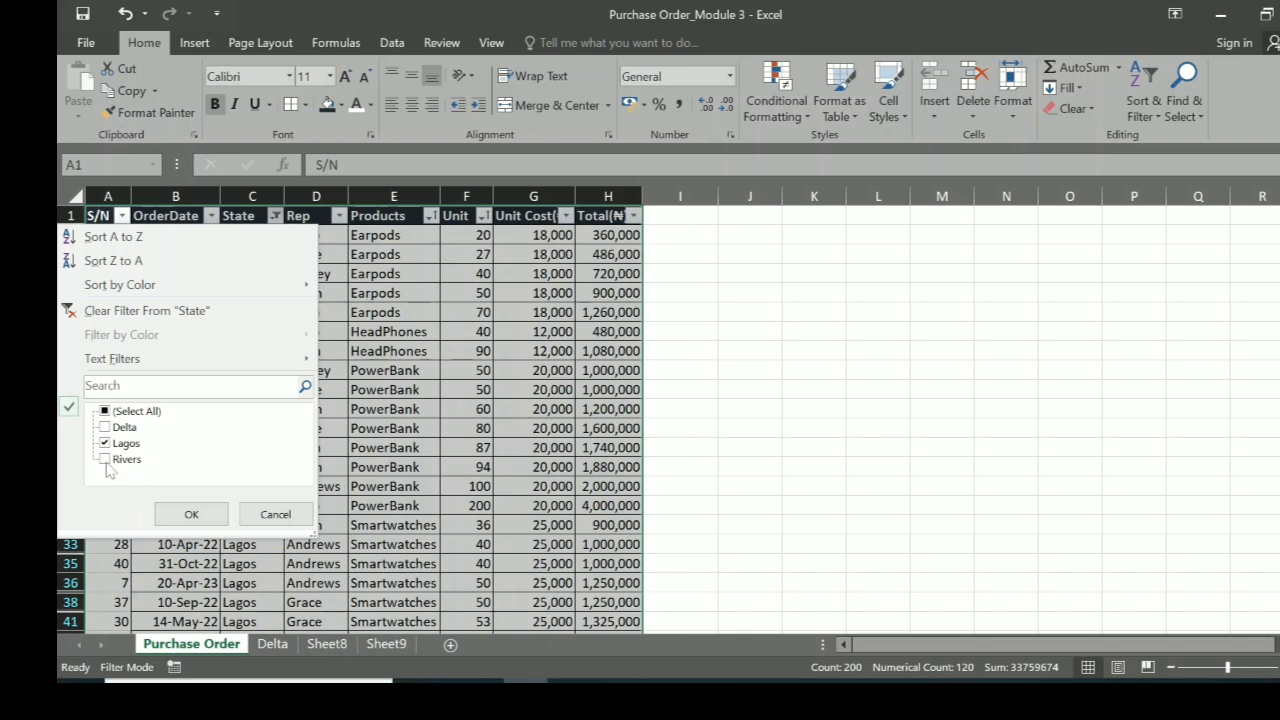
click(105, 460)
click(105, 443)
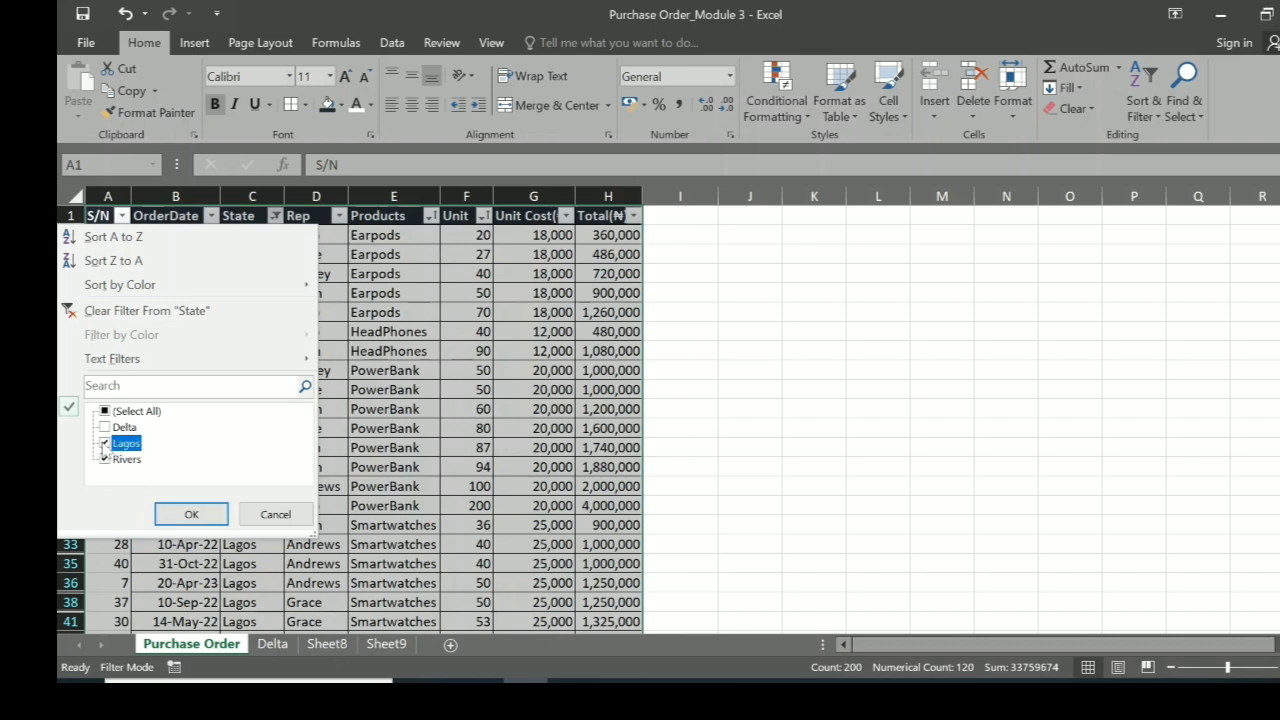
click(191, 515)
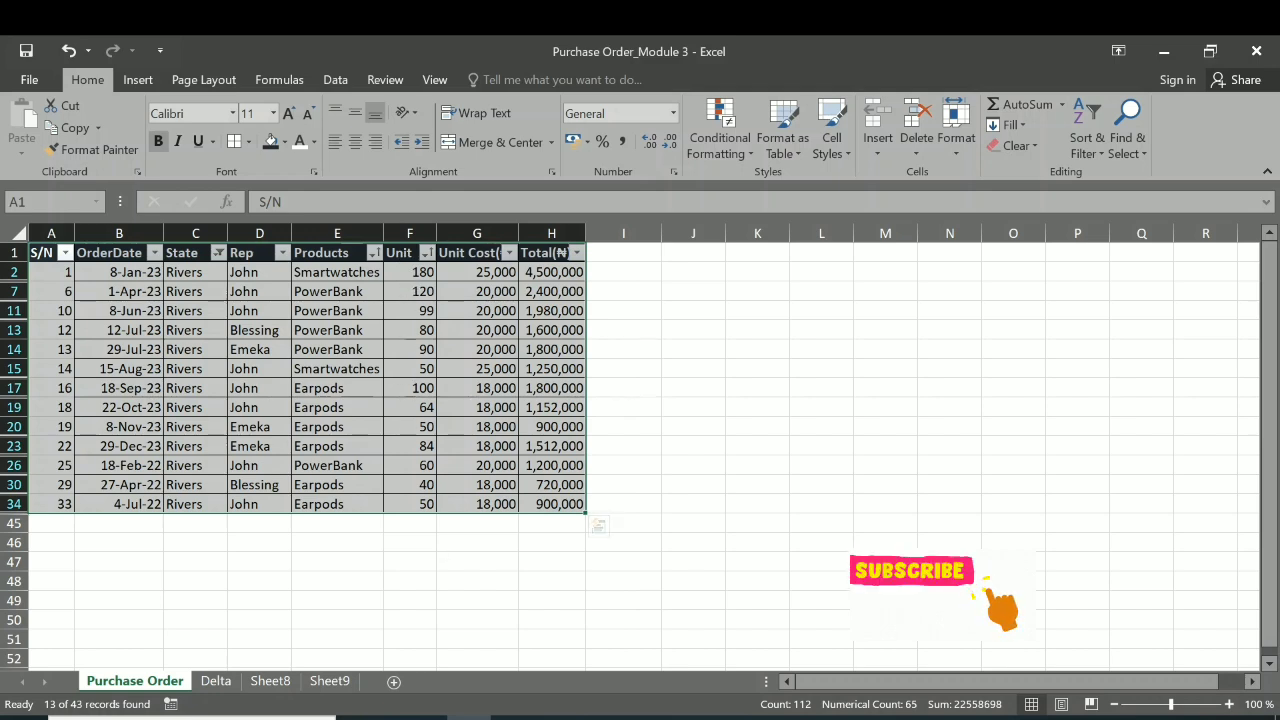
Step: Check the Problem 2 instructions in Word, and in Excel sort the Rivers table by Products A to Z and Unit smallest to largest
click(468, 718)
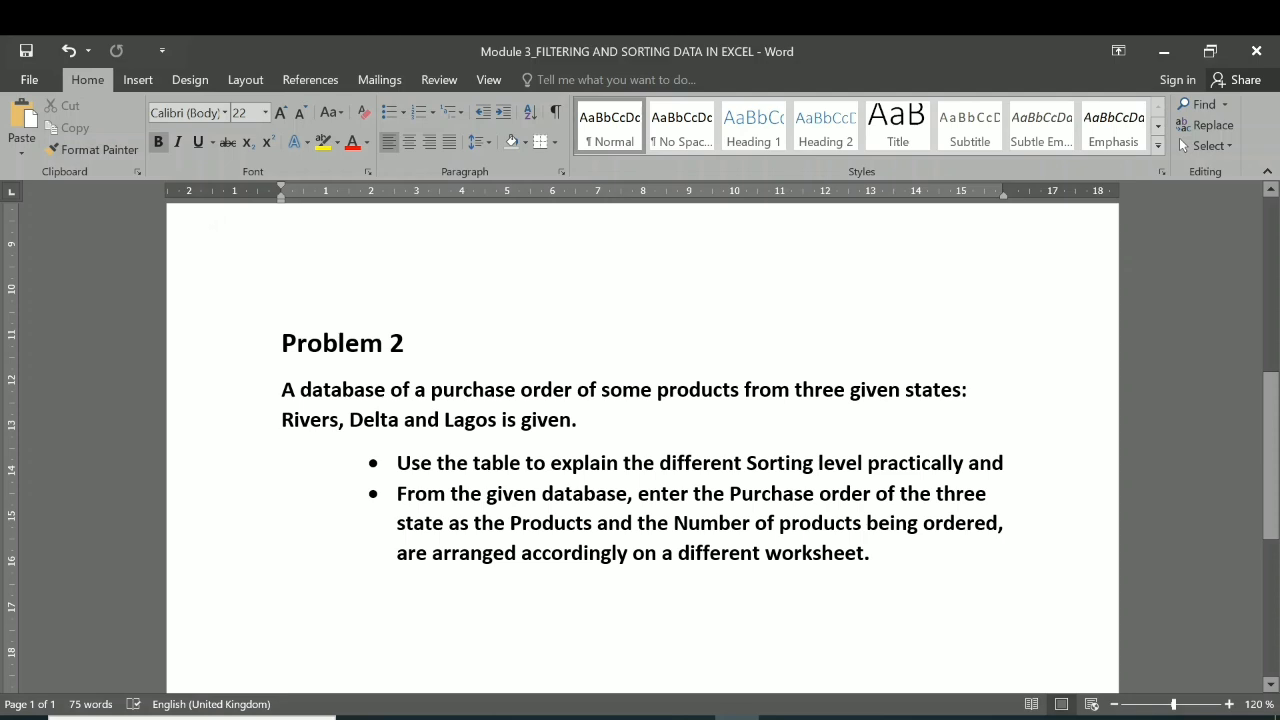
key(alt+Tab)
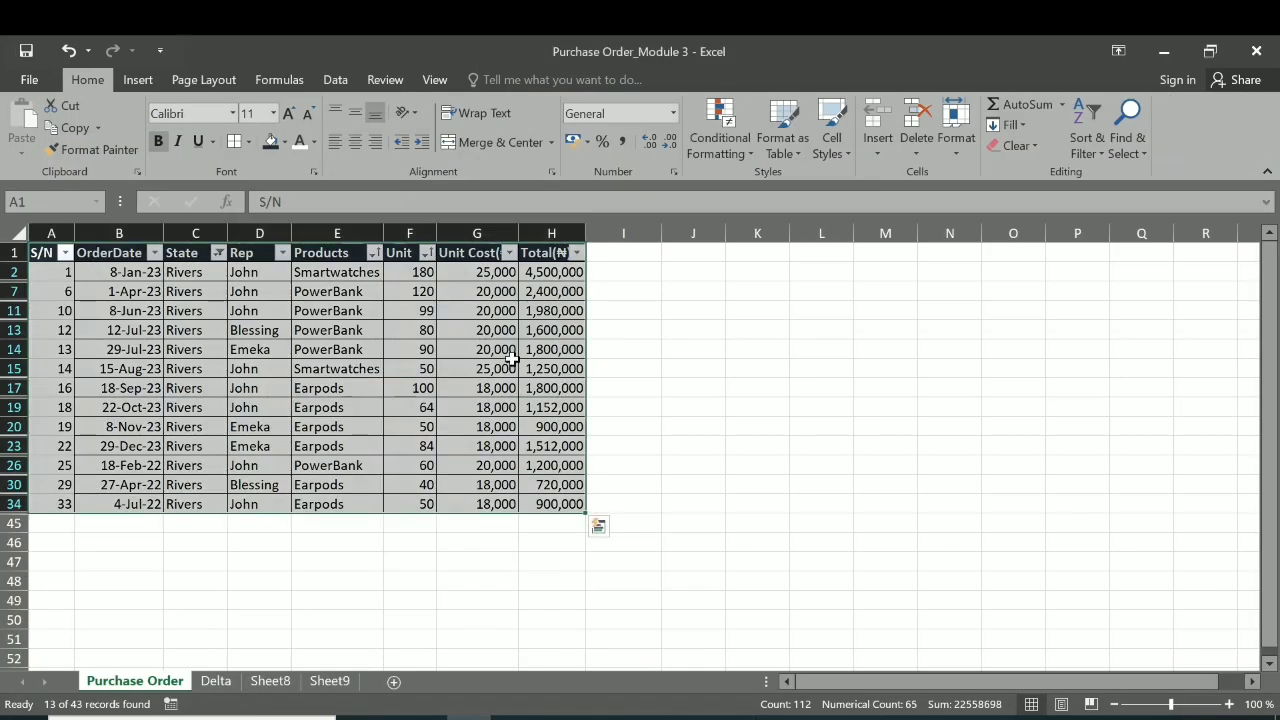
click(1088, 140)
click(1116, 224)
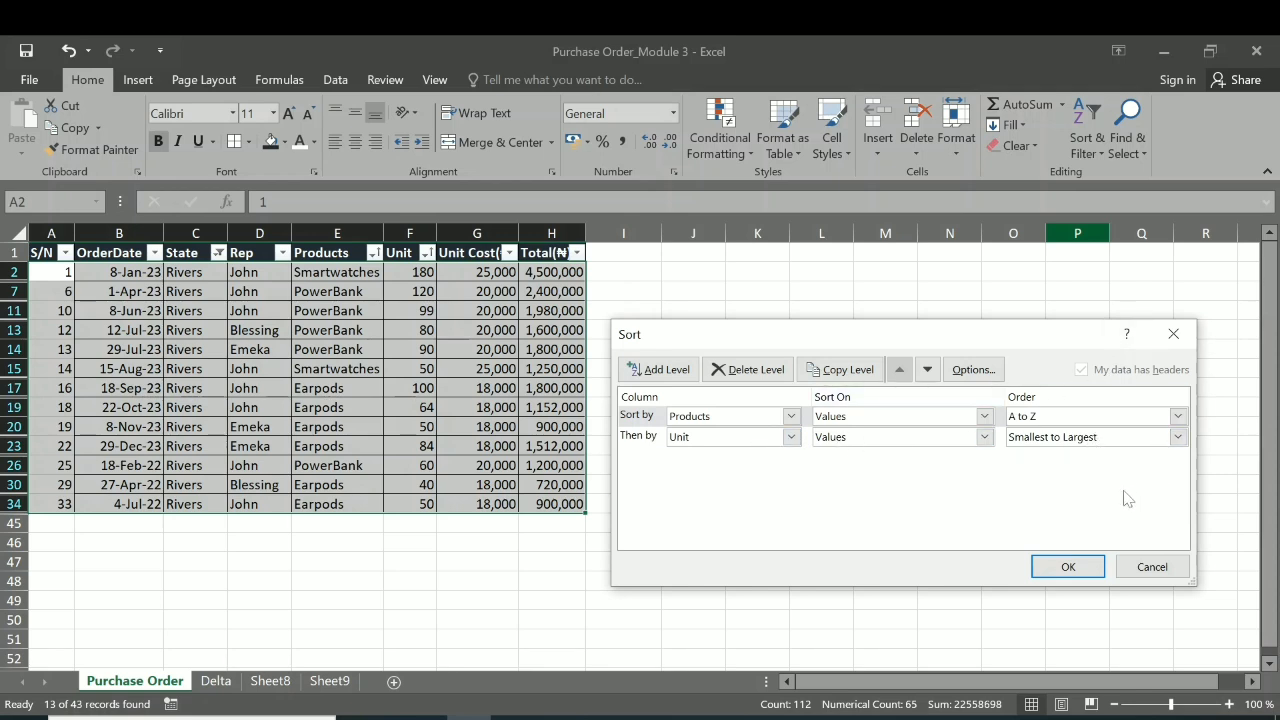
click(1068, 567)
Step: Copy the sorted Rivers table with its headers into Sheet9 from cell A1 and fit the OrderDate column to its contents
key(ctrl+Home)
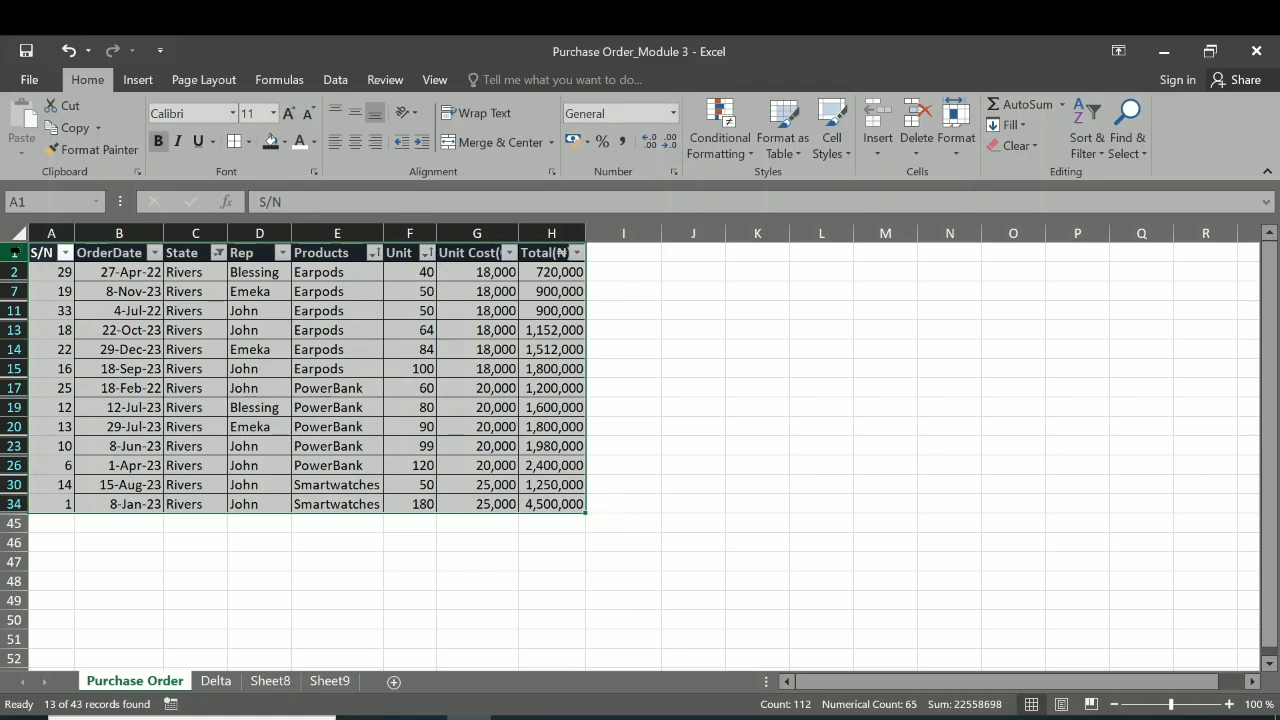
drag(44, 253, 565, 505)
key(ctrl+c)
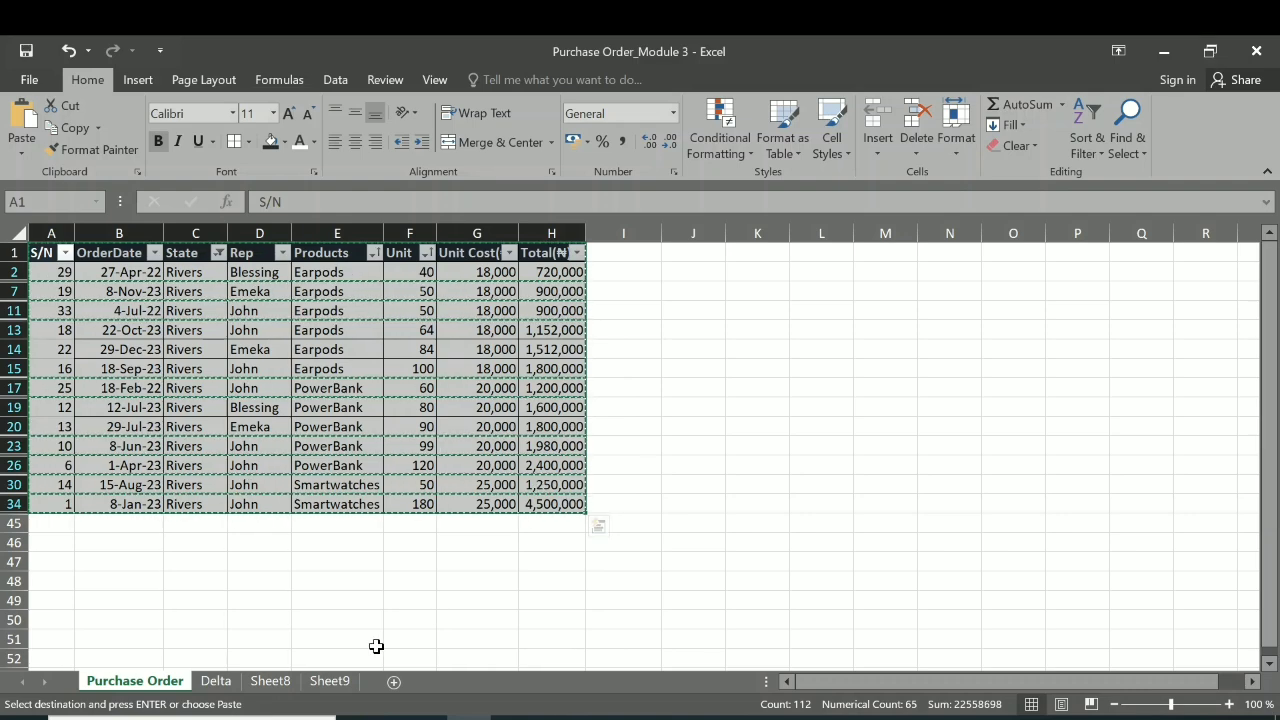
click(331, 681)
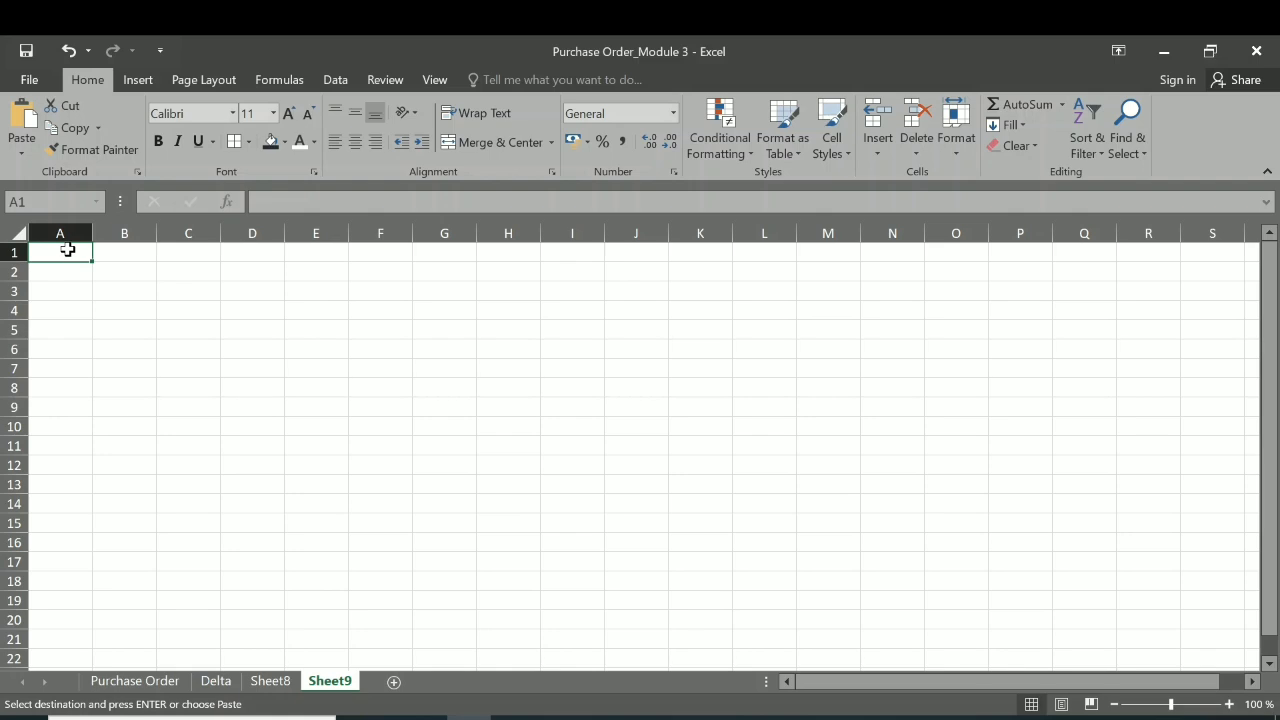
key(ctrl+v)
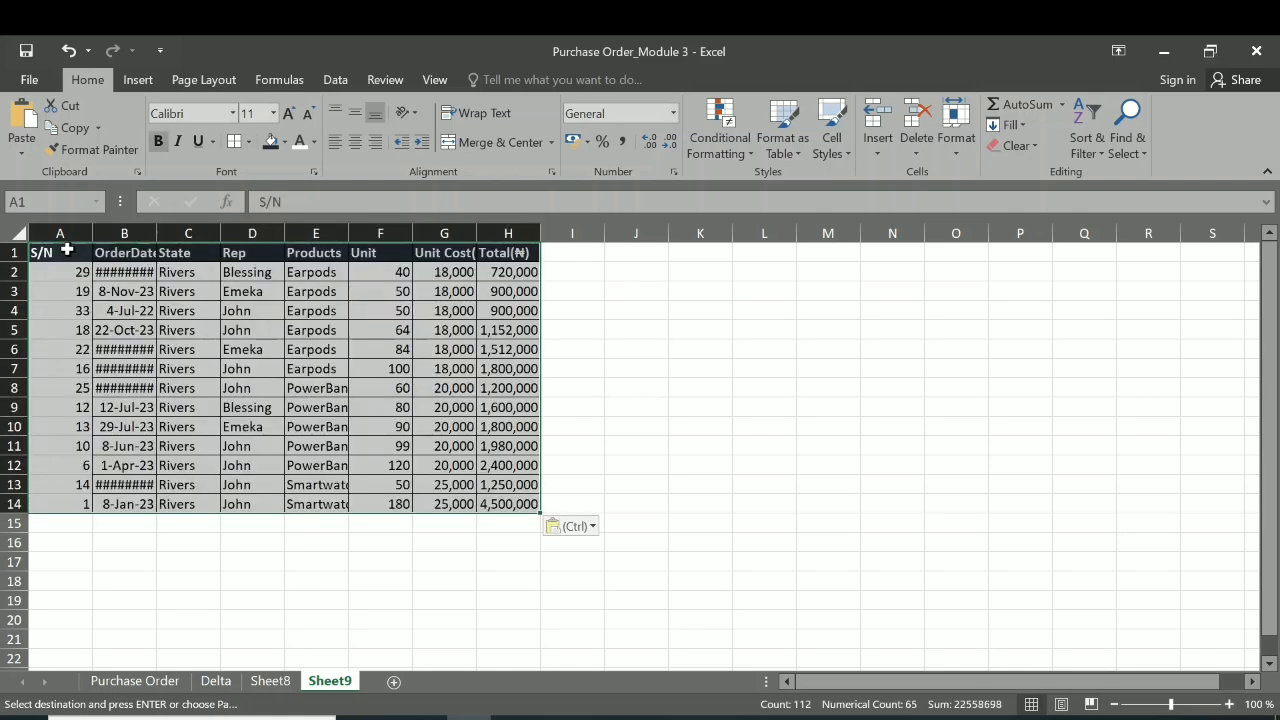
double_click(157, 233)
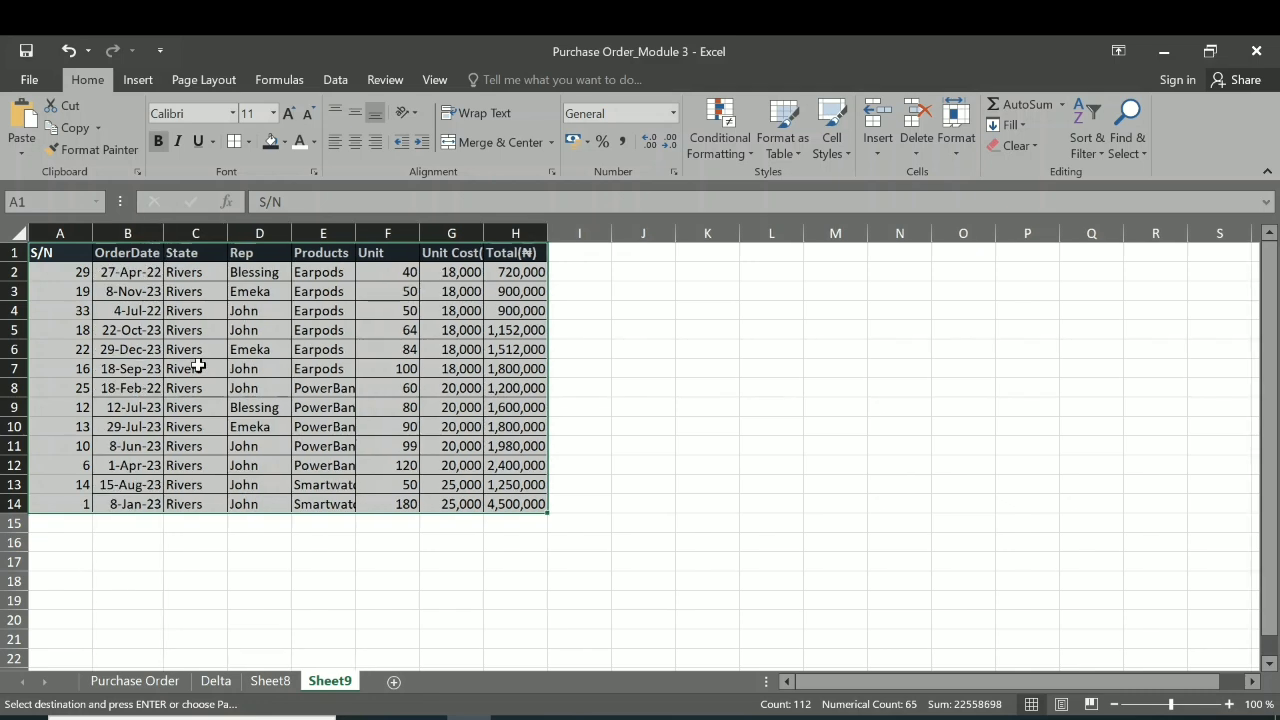
Step: Rename the Sheet9 worksheet as Rivers
double_click(330, 681)
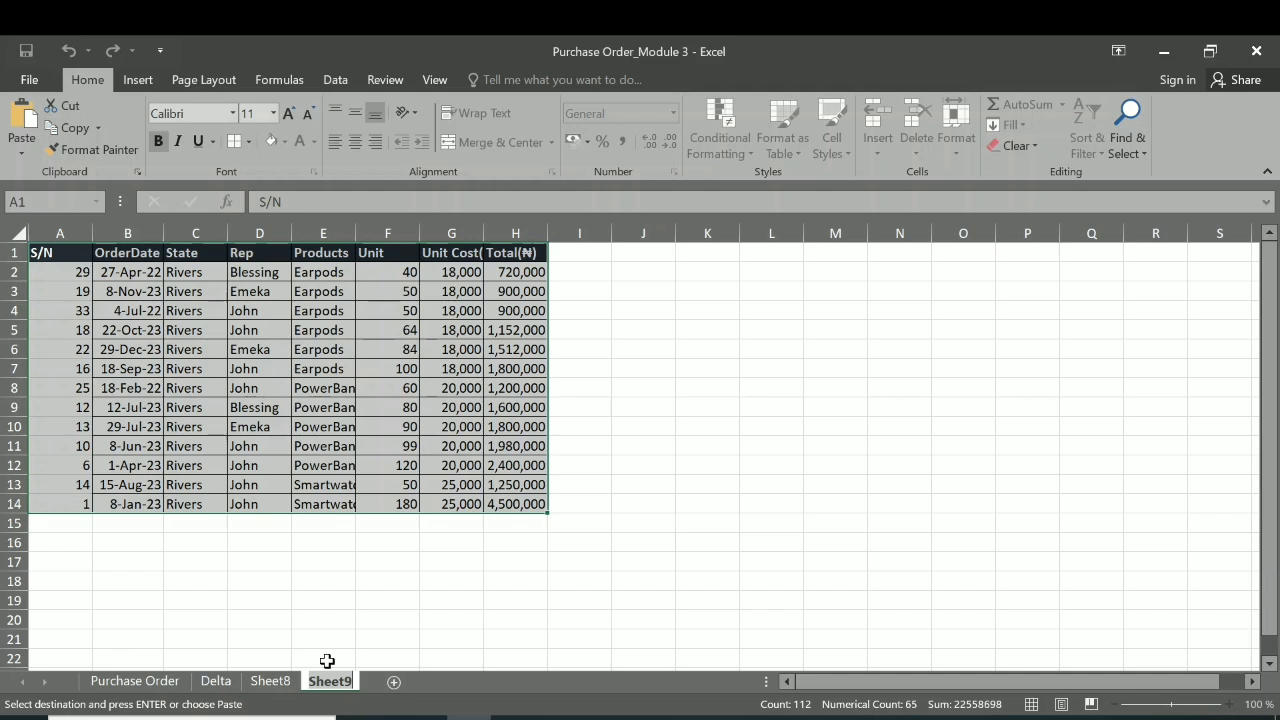
text(R)
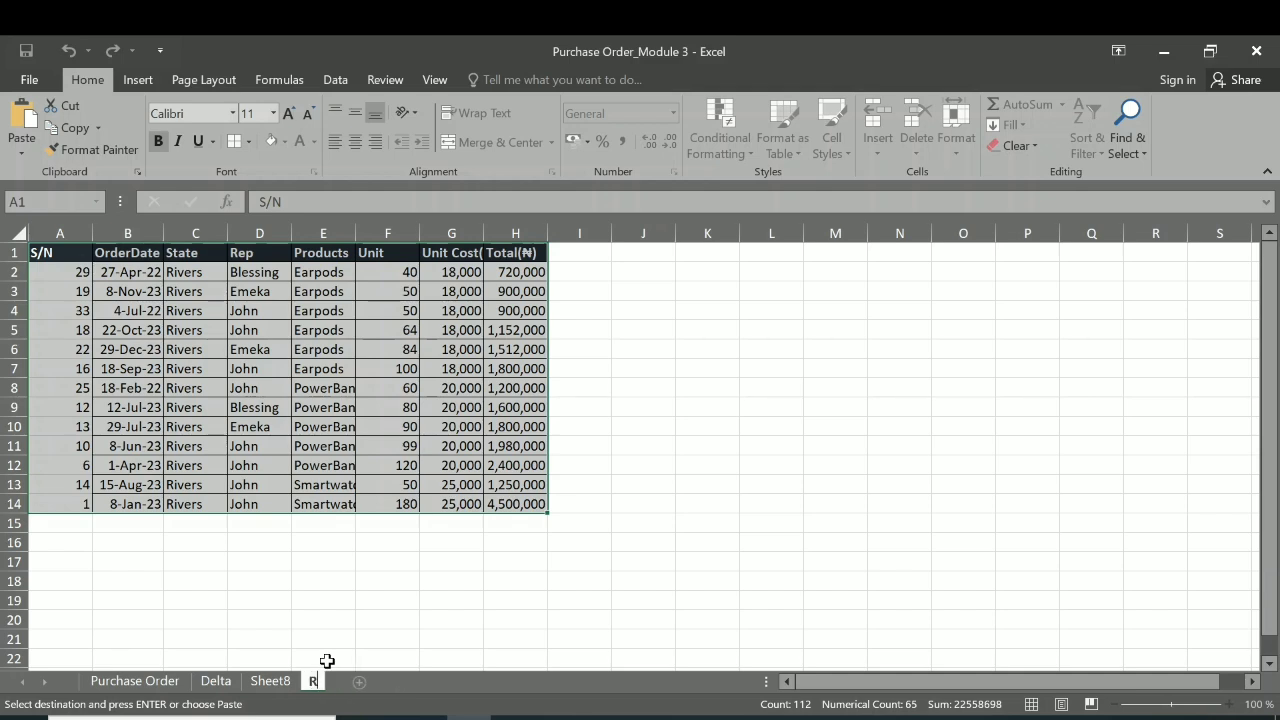
text(ers)
key(Return)
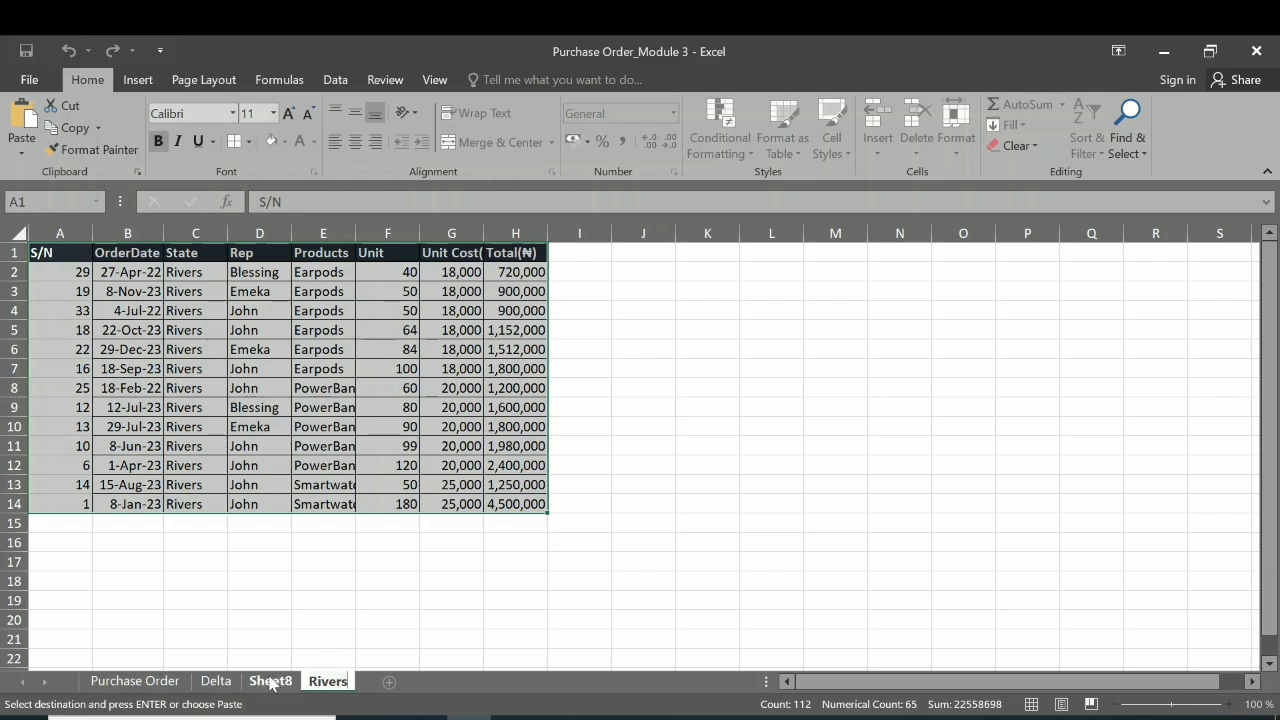
Step: Rename the Sheet8 worksheet, which holds the Lagos orders, as Lagos
click(271, 681)
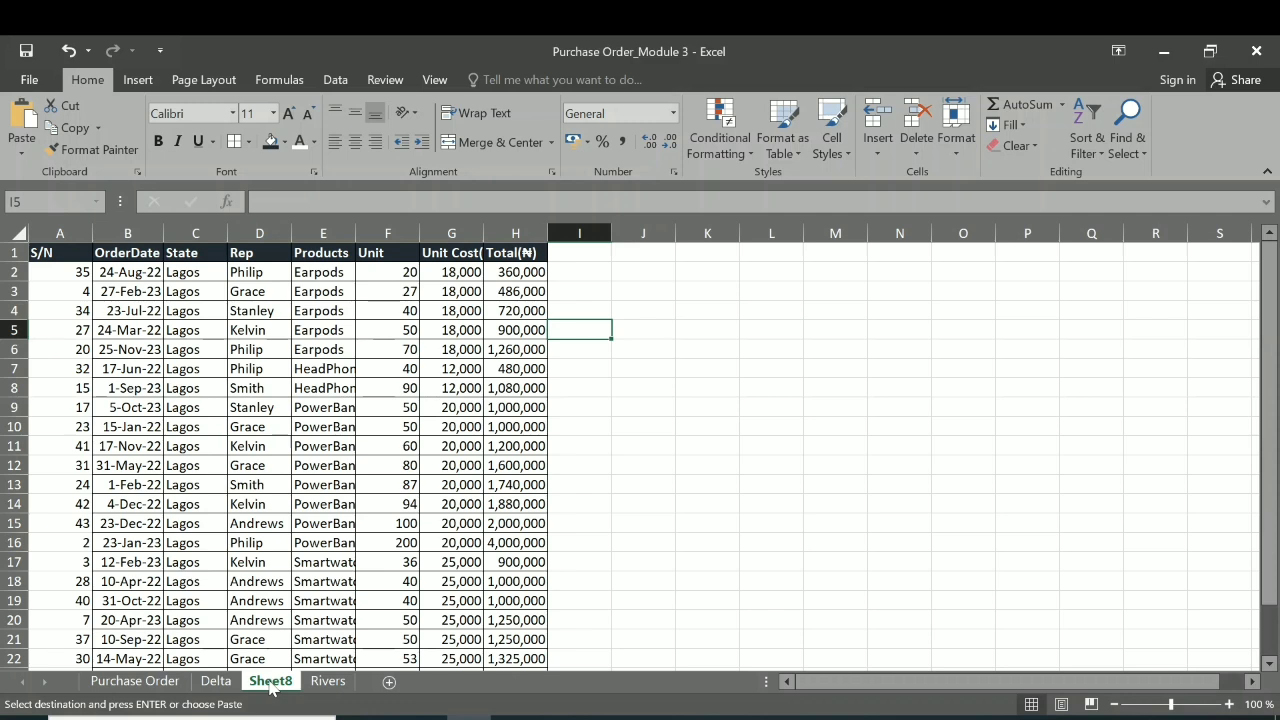
double_click(271, 683)
text(L)
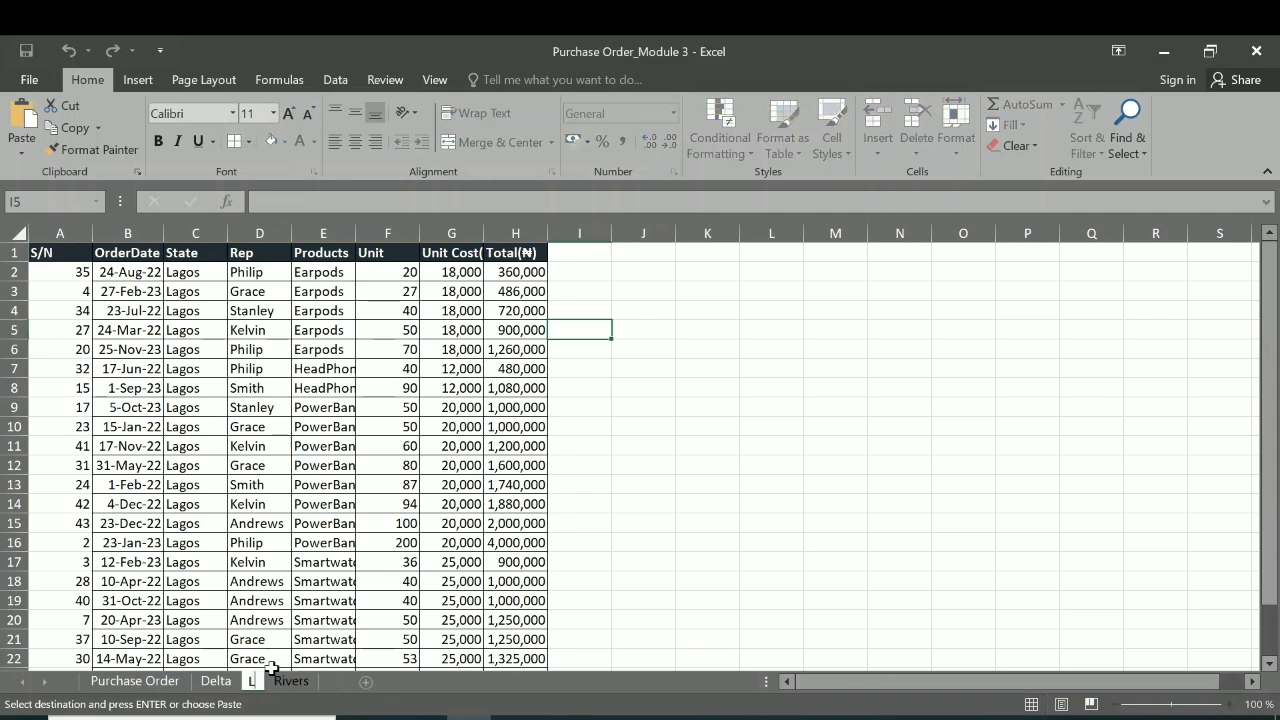
text(agos)
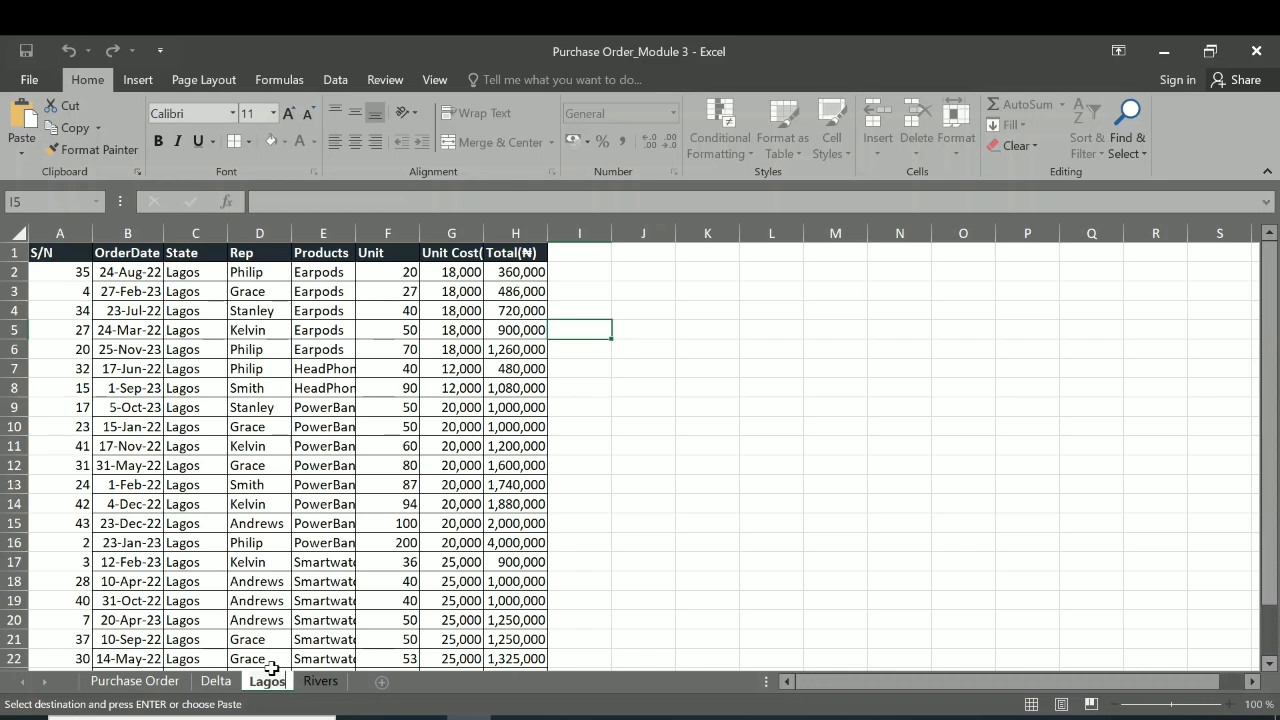
key(Return)
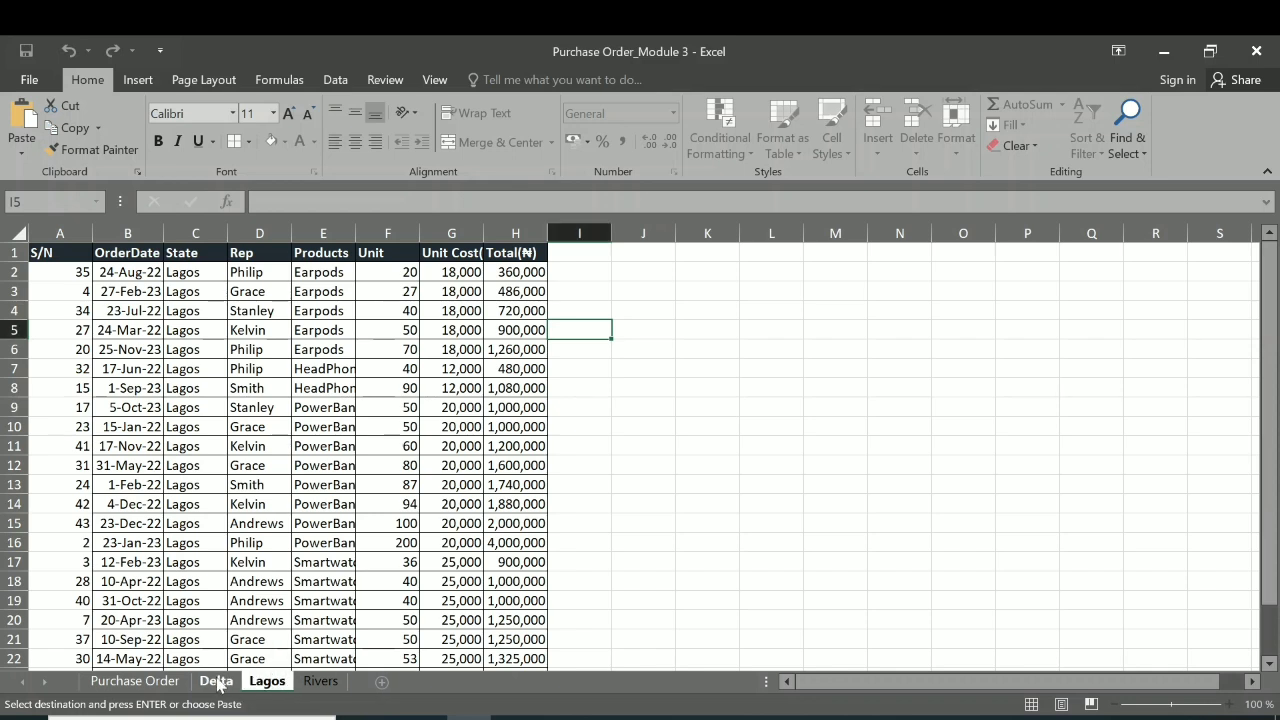
Step: Delete the unsorted table in cells A1:H8 of the Delta sheet, shifting the cells up
click(216, 681)
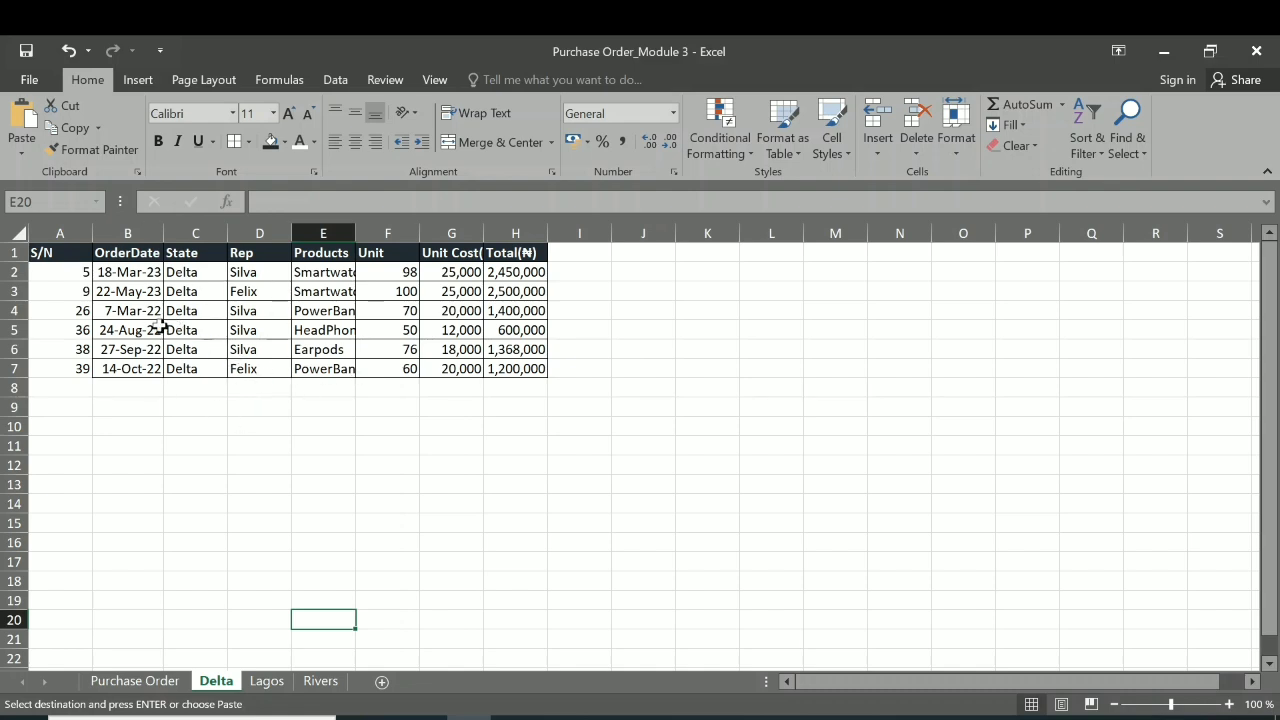
drag(57, 253, 535, 381)
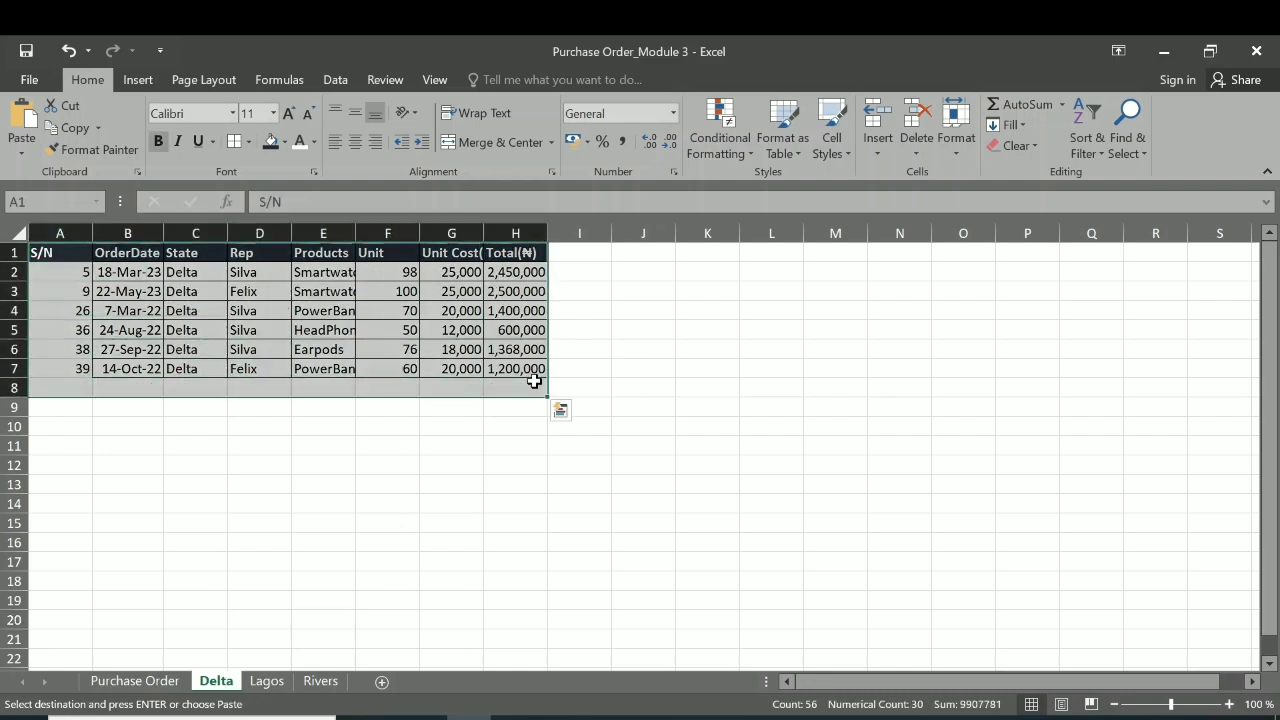
right_click(269, 279)
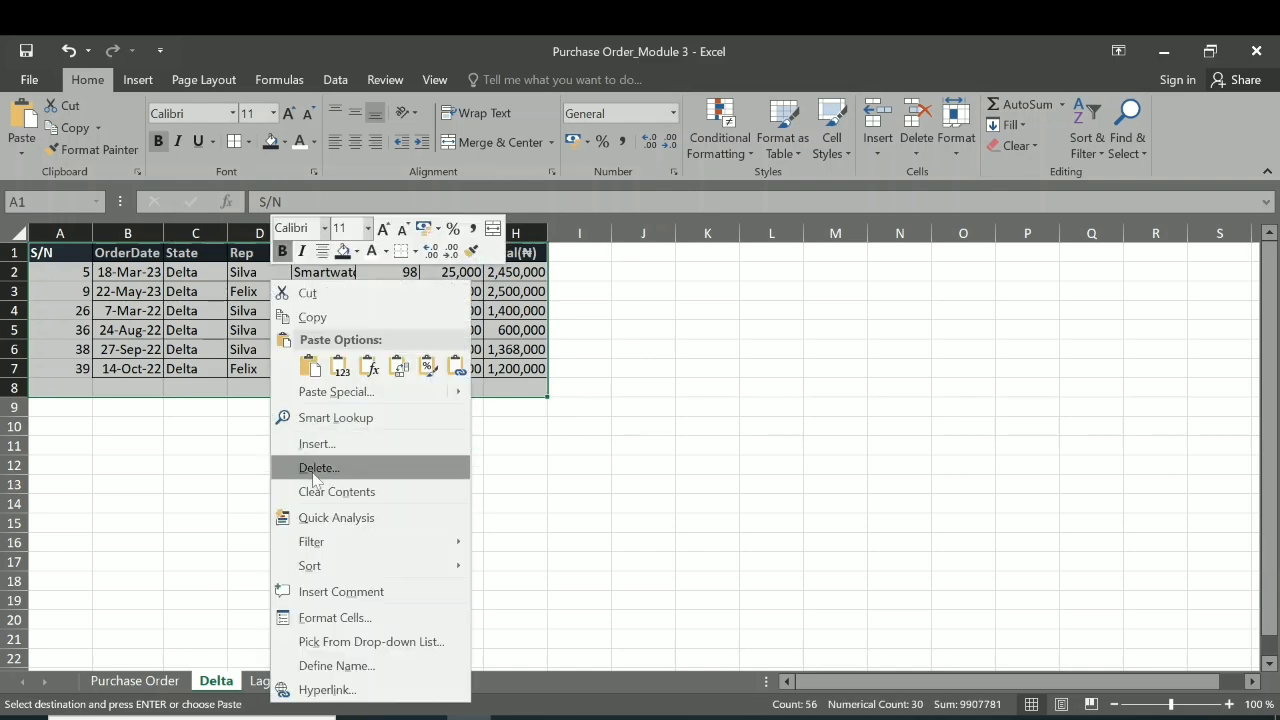
click(318, 467)
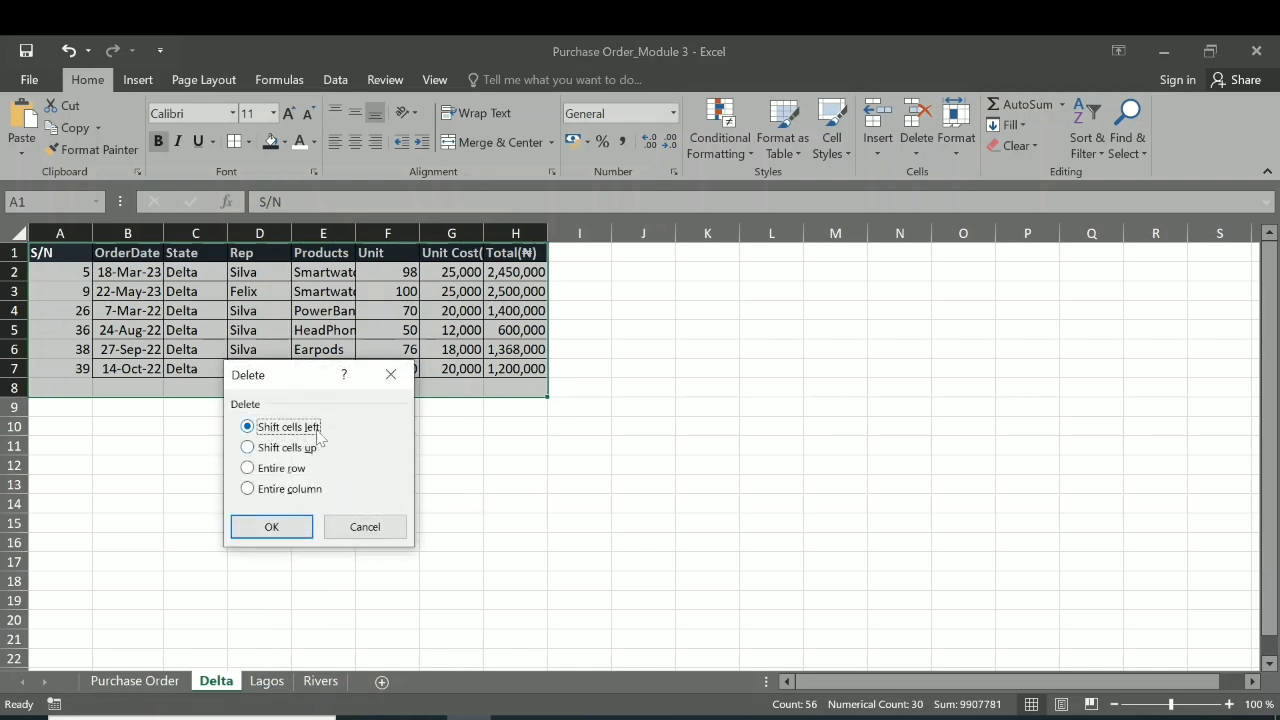
click(298, 452)
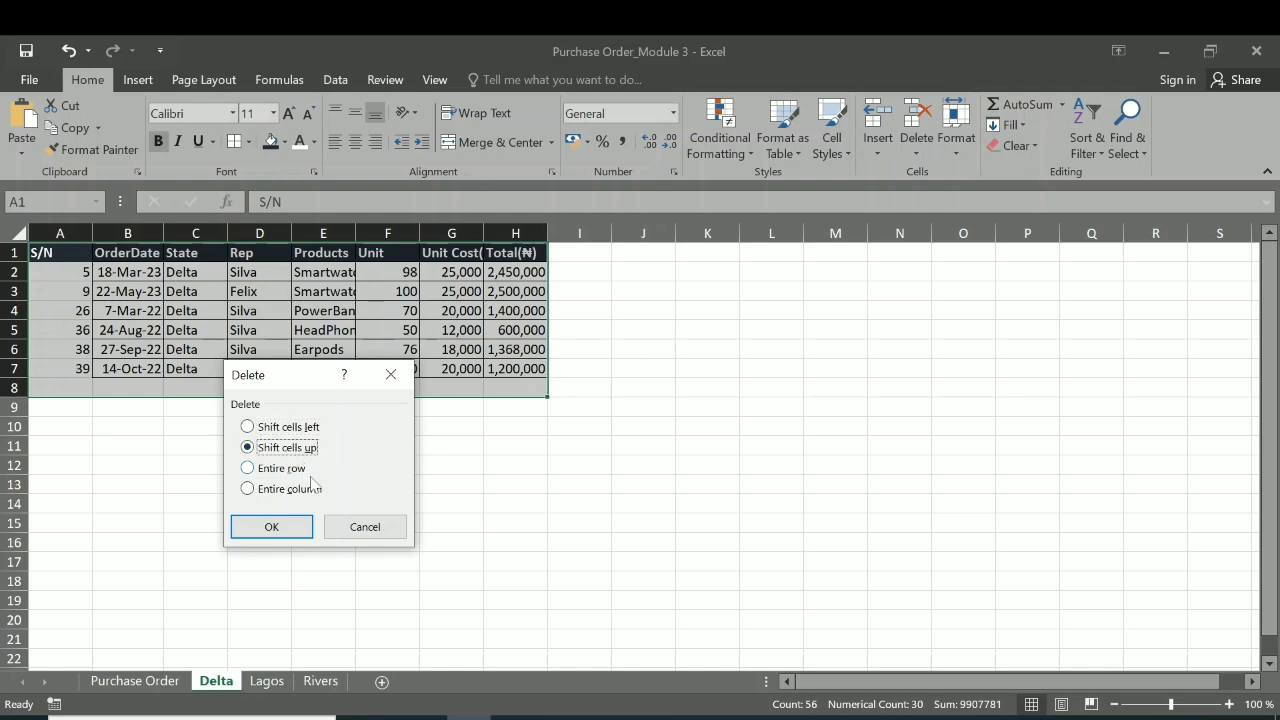
click(276, 525)
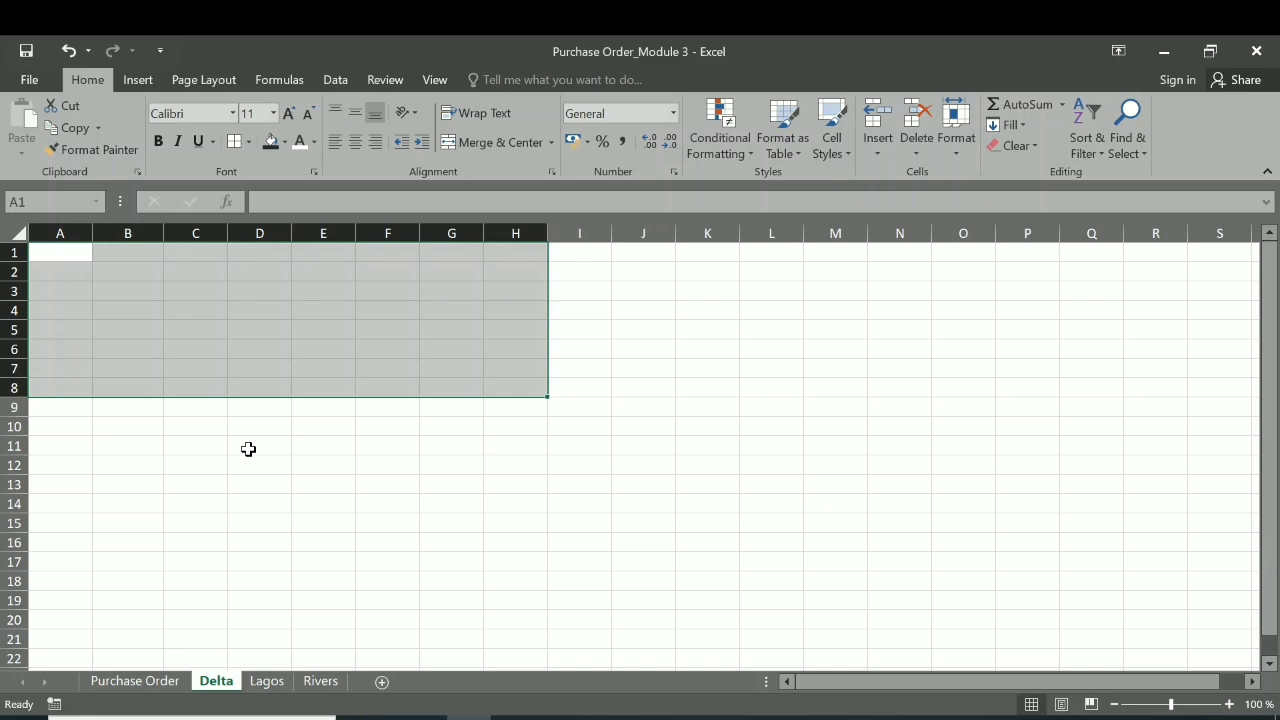
Step: Filter the State column on the Purchase Order sheet to show only the Delta orders instead of Rivers
click(206, 447)
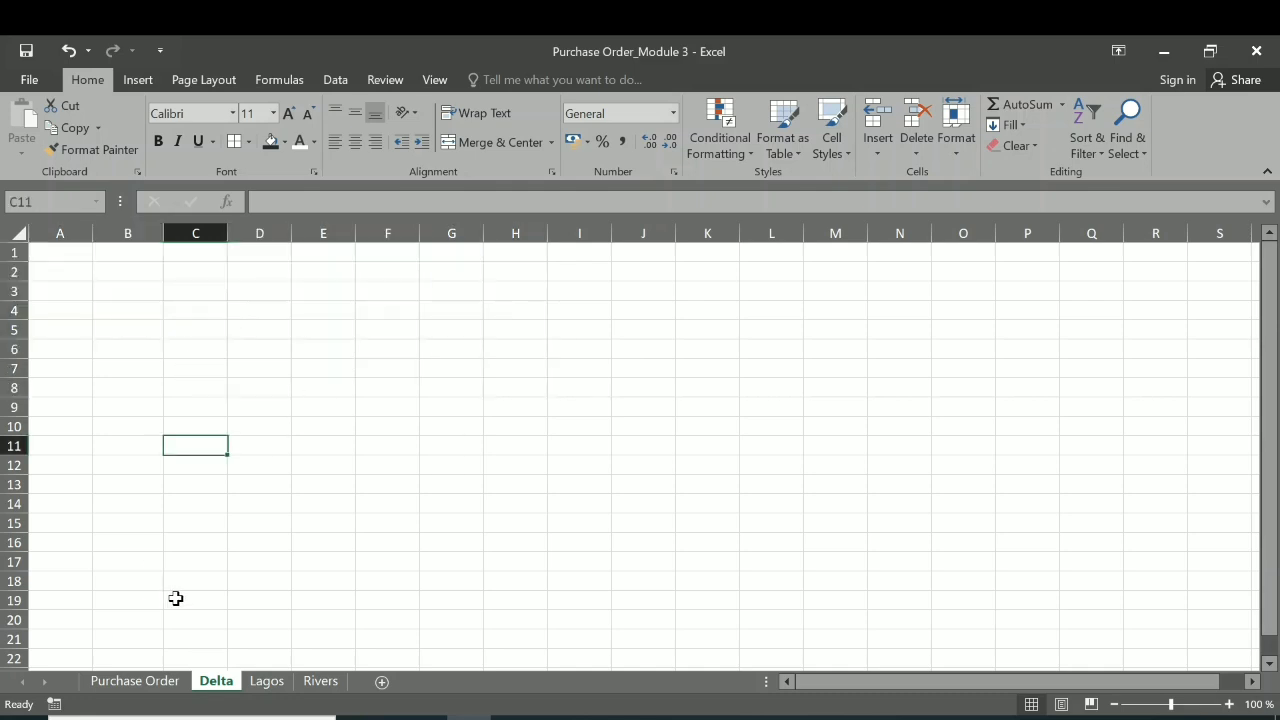
click(133, 686)
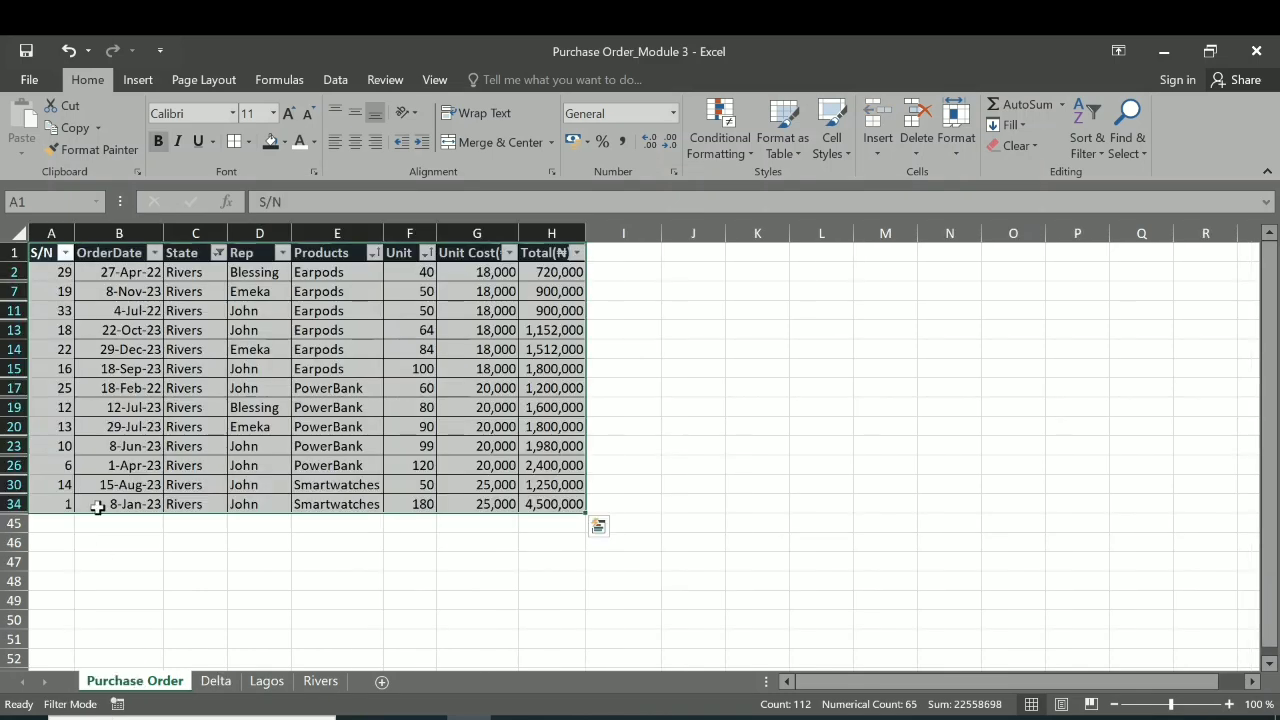
click(219, 255)
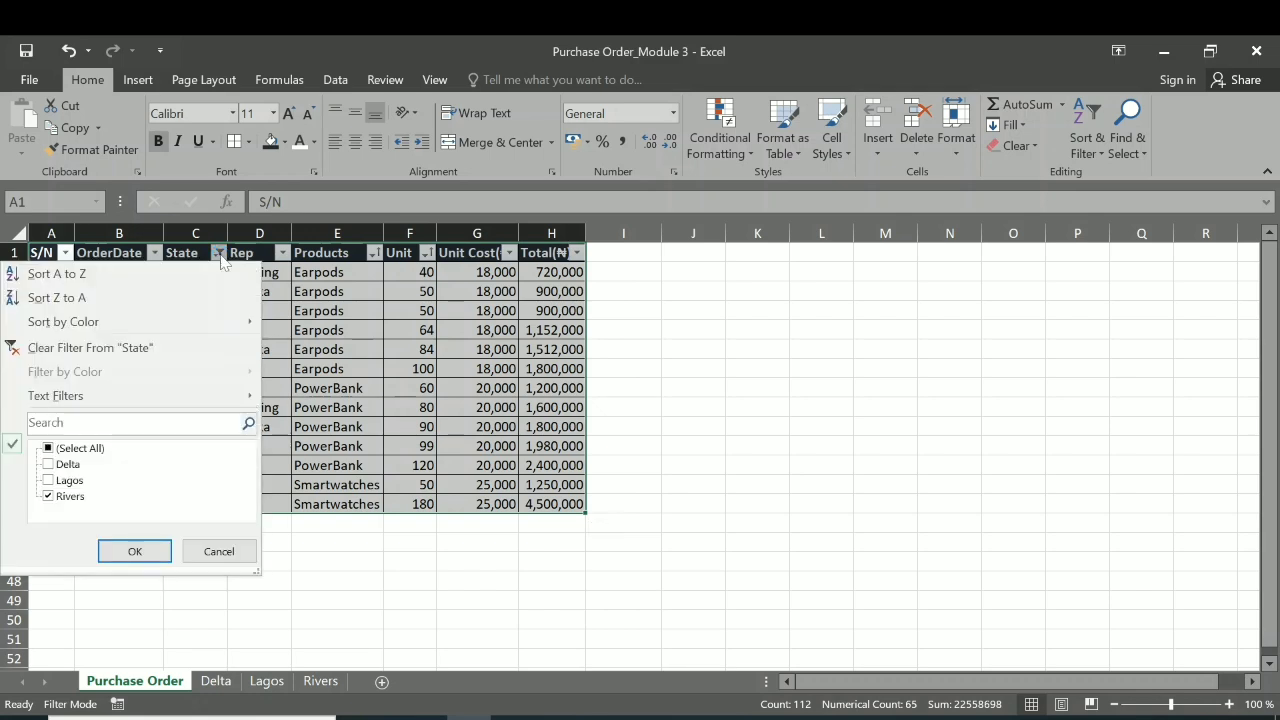
click(49, 465)
click(48, 496)
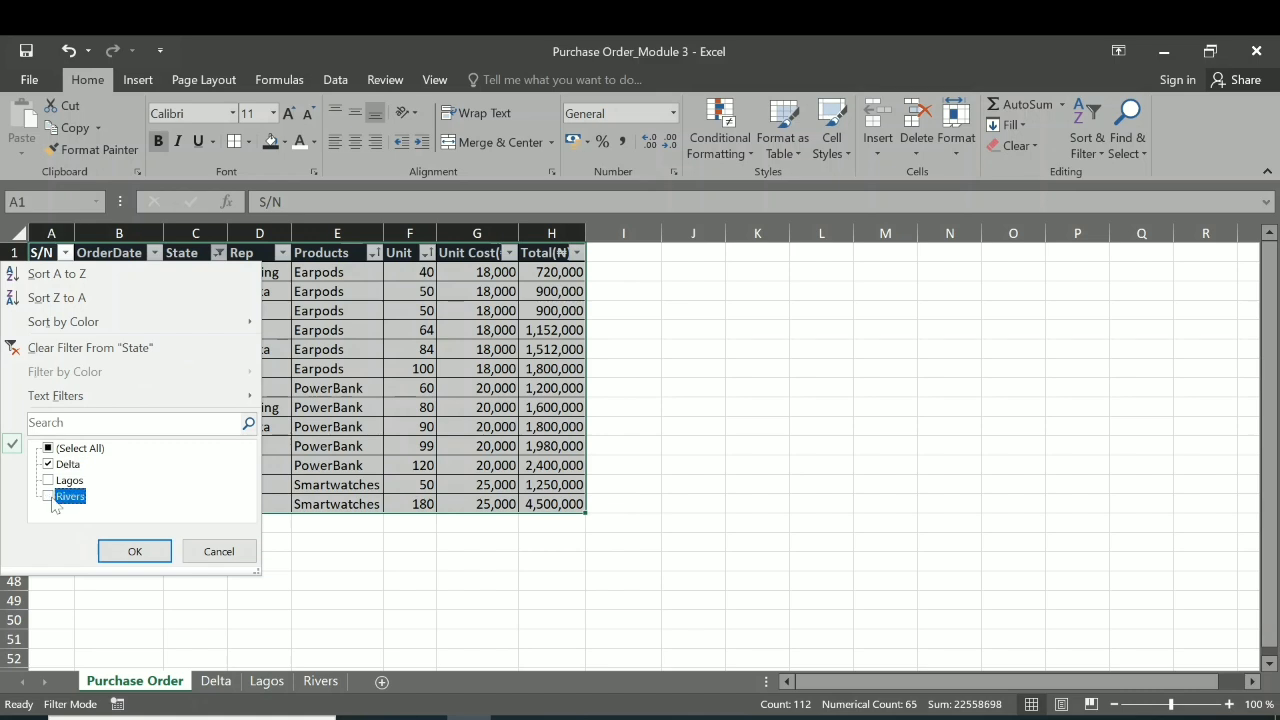
click(136, 553)
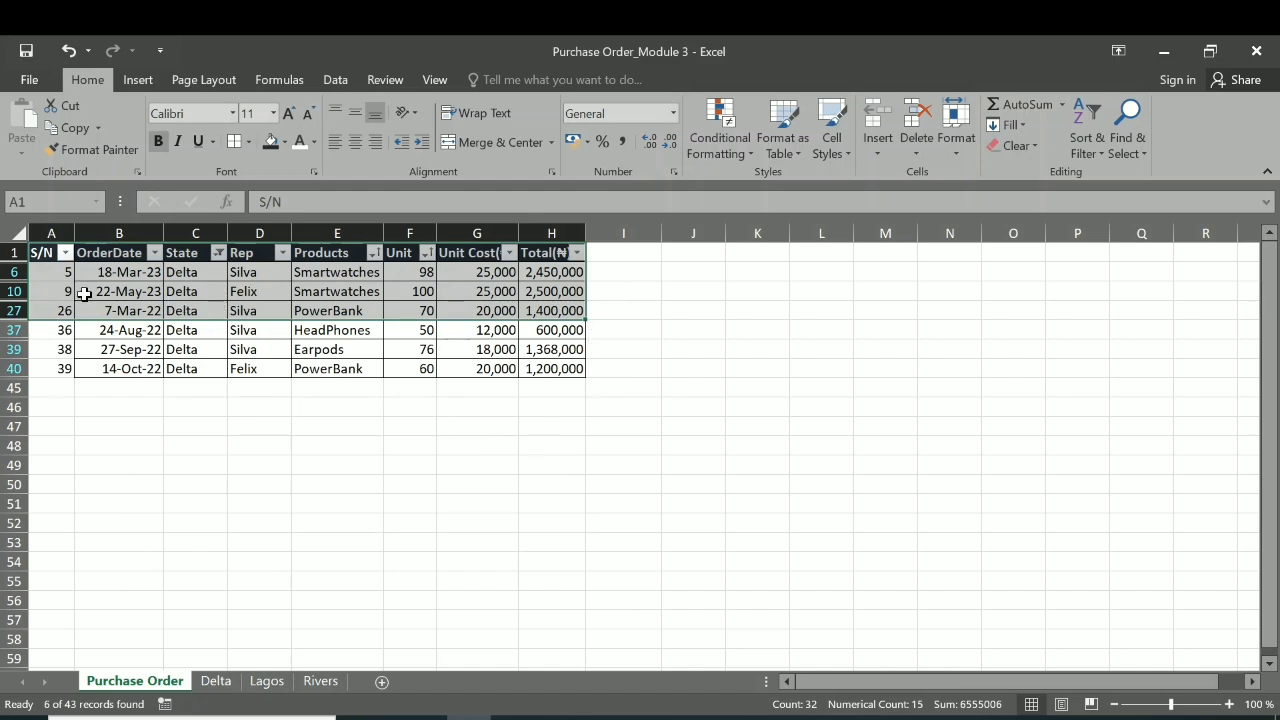
Step: Sort the filtered Delta orders by Products from A to Z, and within that by Unit from smallest to largest
click(296, 318)
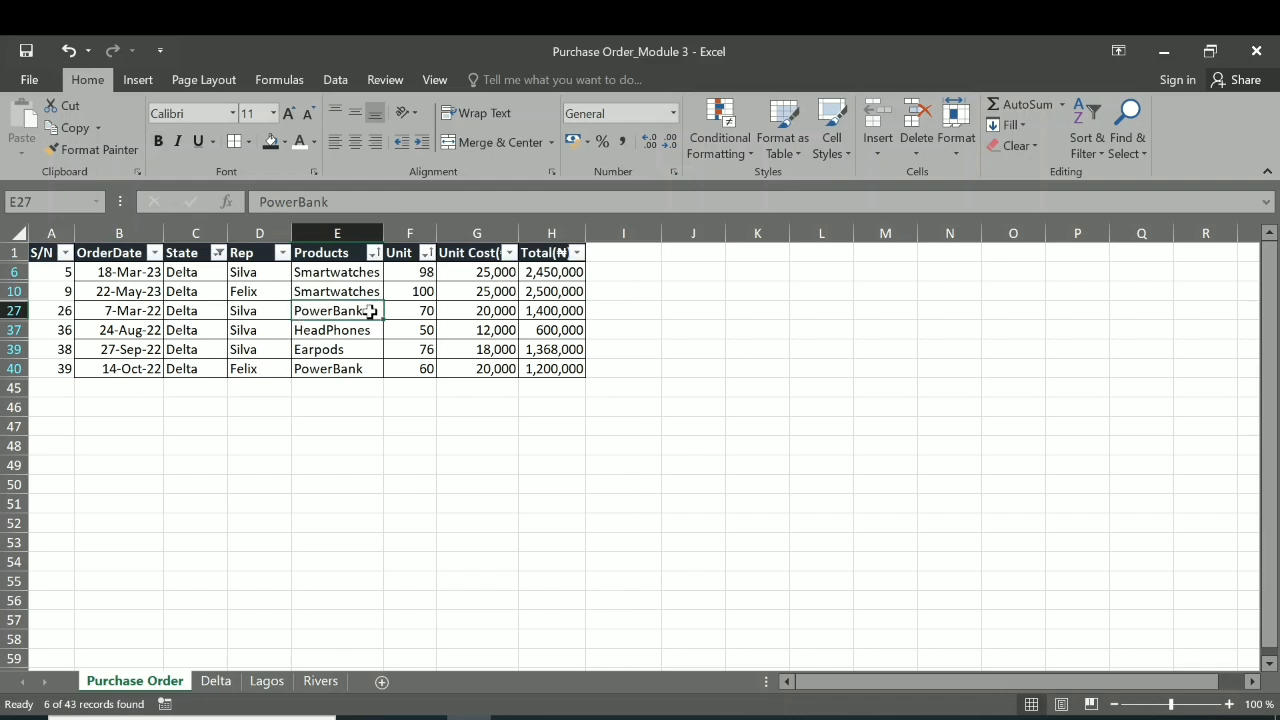
click(1100, 157)
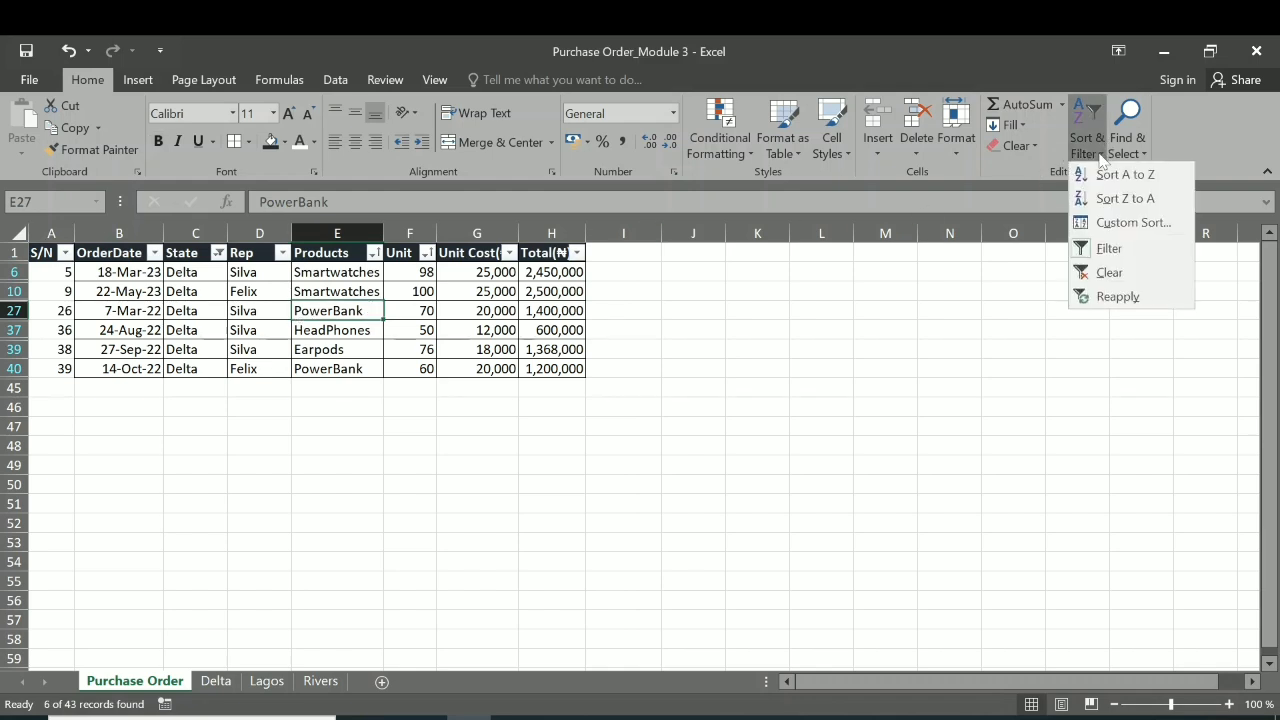
click(1098, 221)
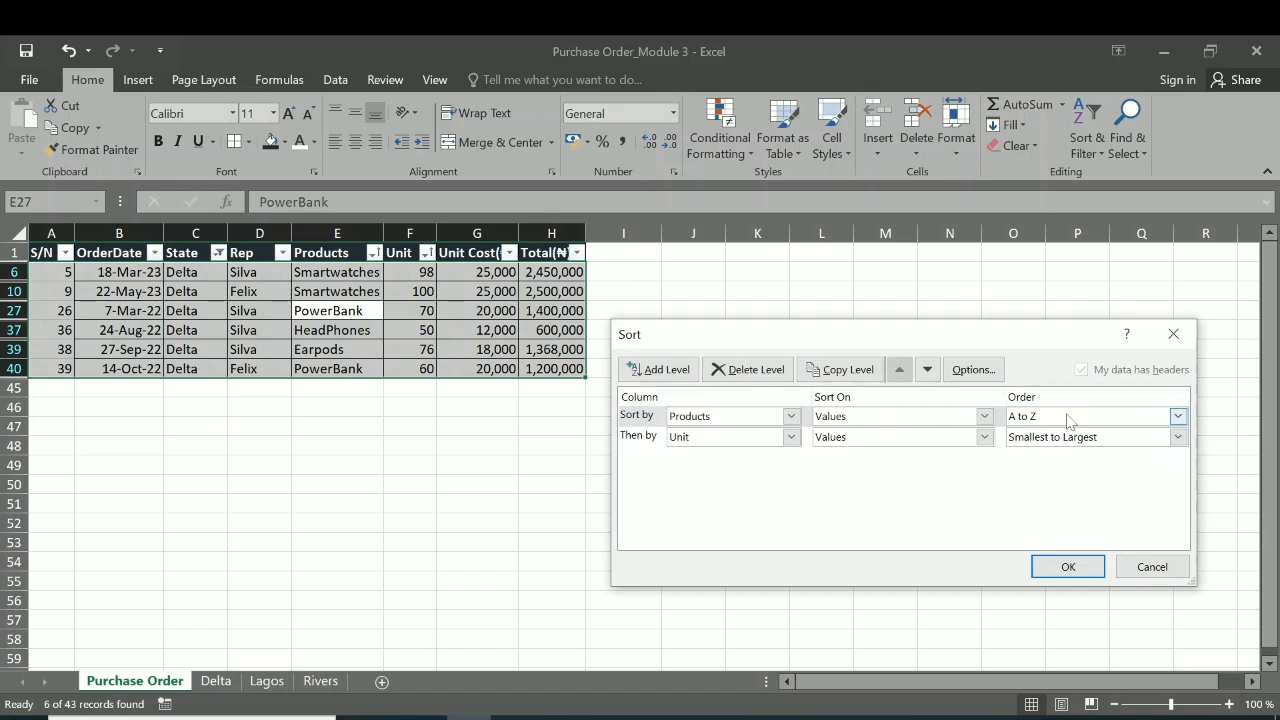
click(1075, 566)
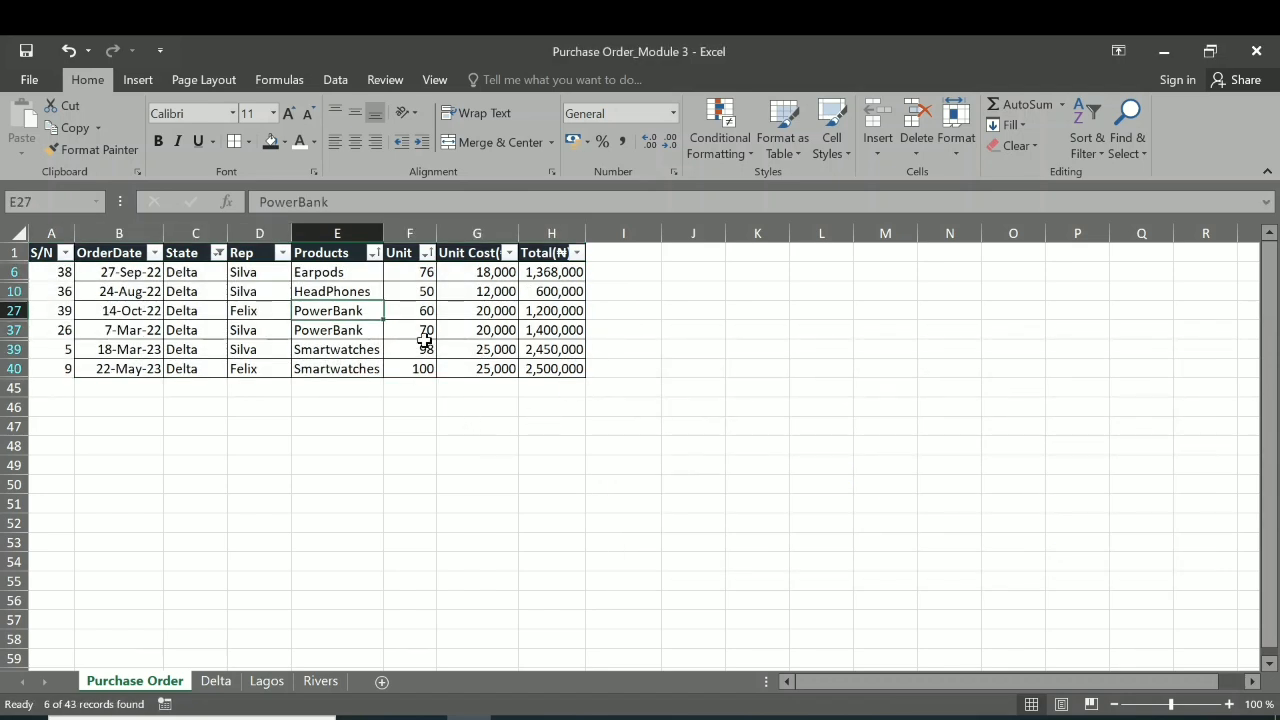
Step: Copy the sorted Delta table with its headers into the Delta sheet from cell A1
drag(45, 254, 561, 366)
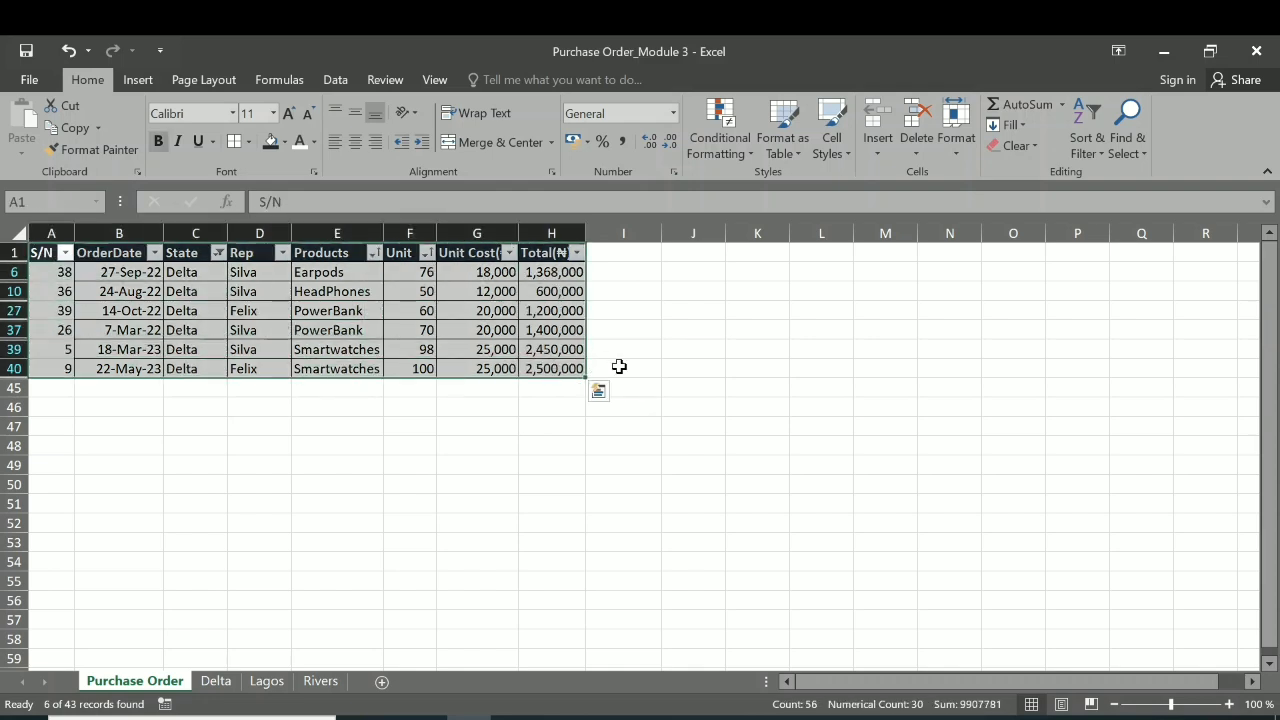
key(ctrl+c)
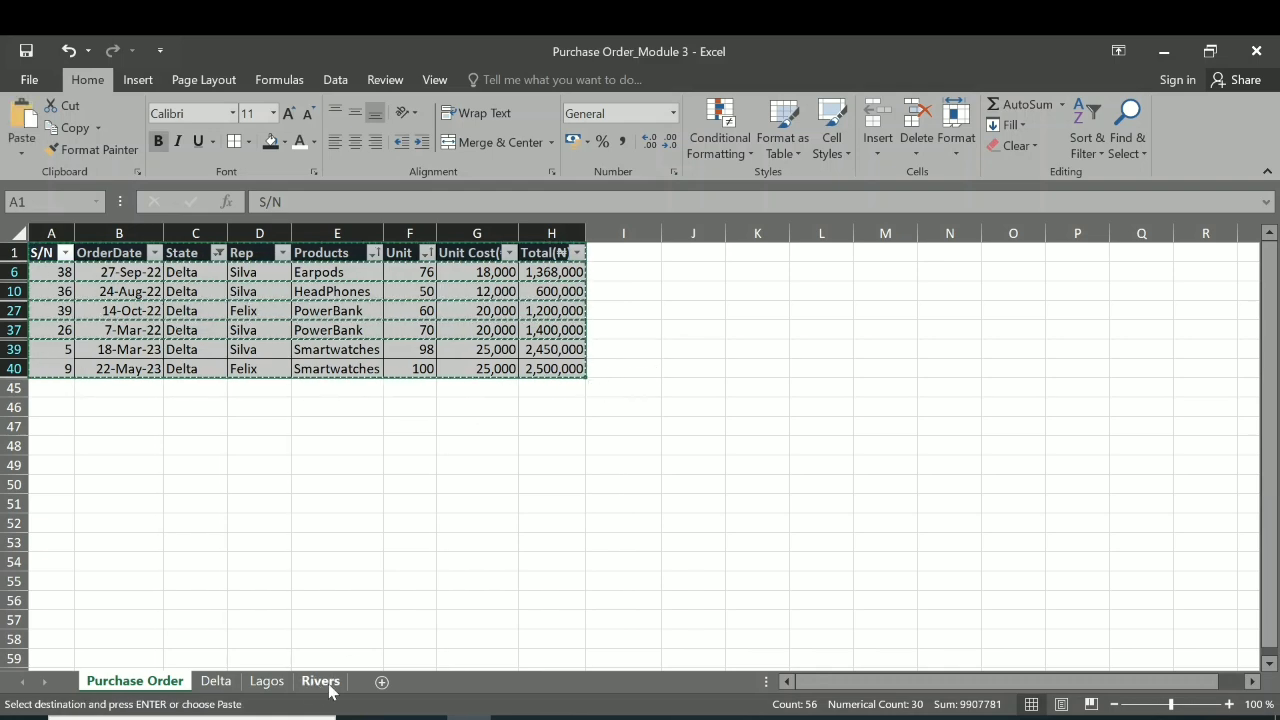
click(216, 685)
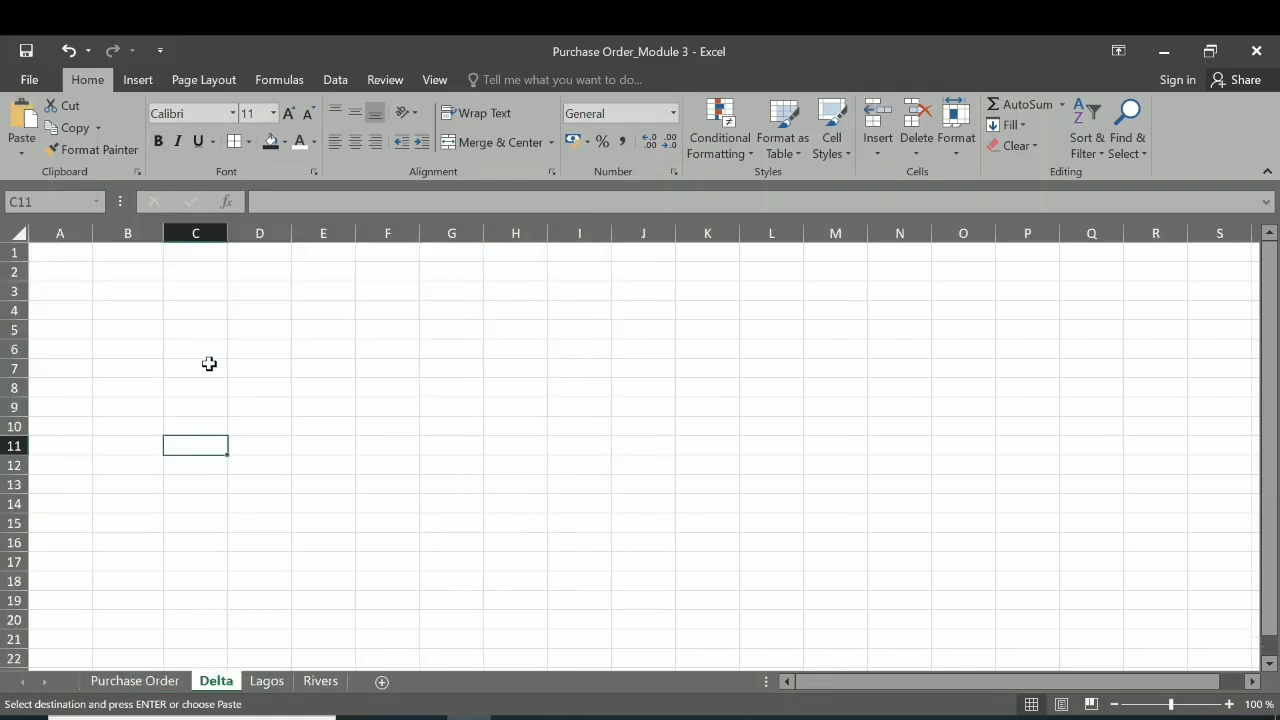
click(61, 253)
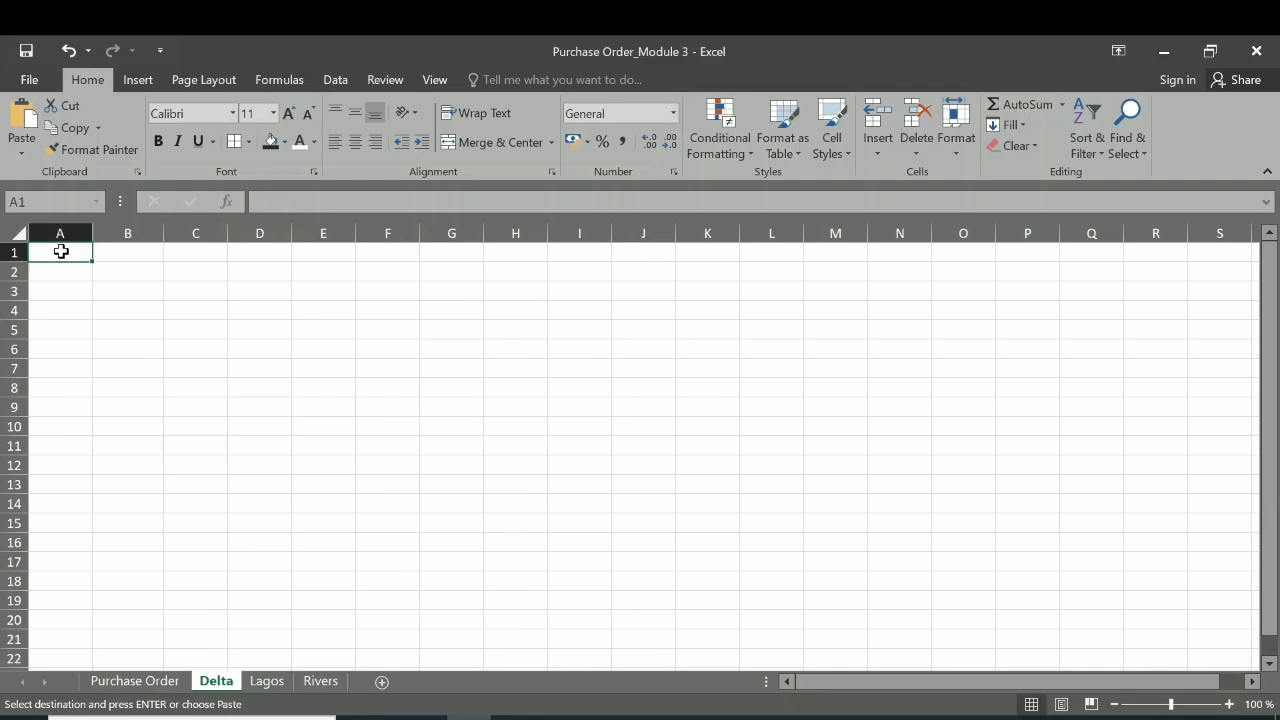
right_click(61, 252)
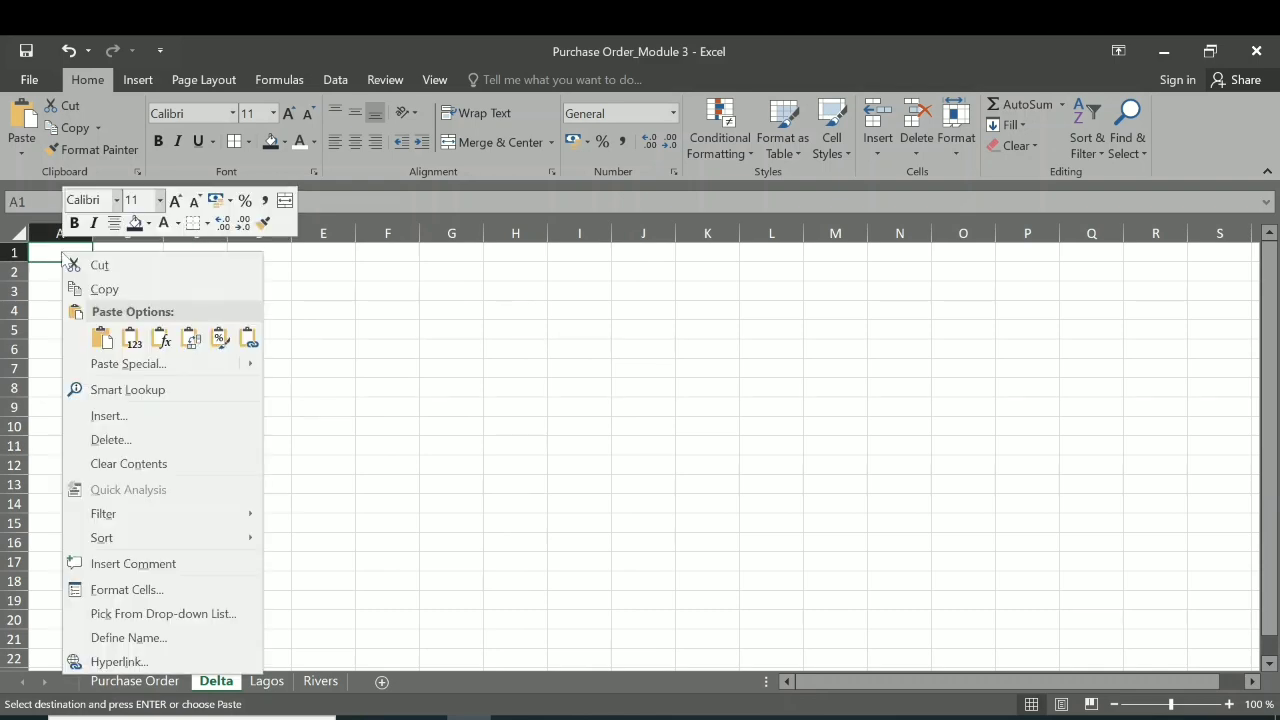
click(101, 337)
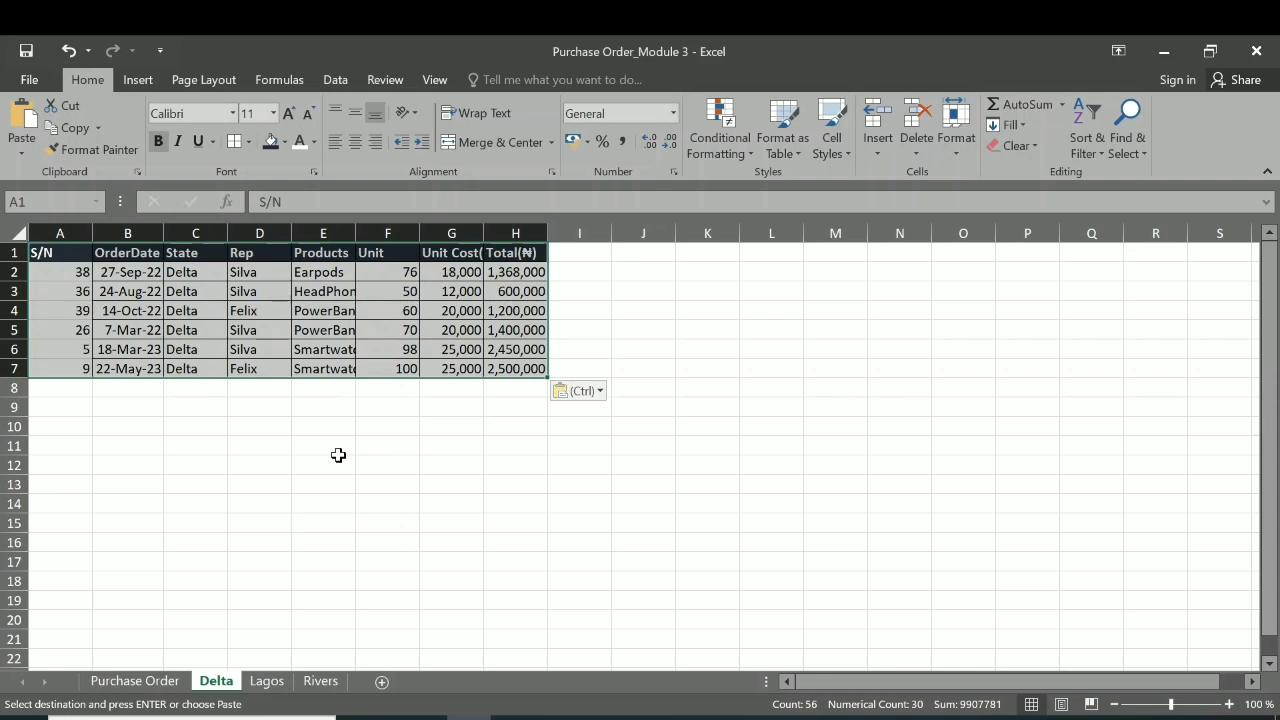
click(265, 466)
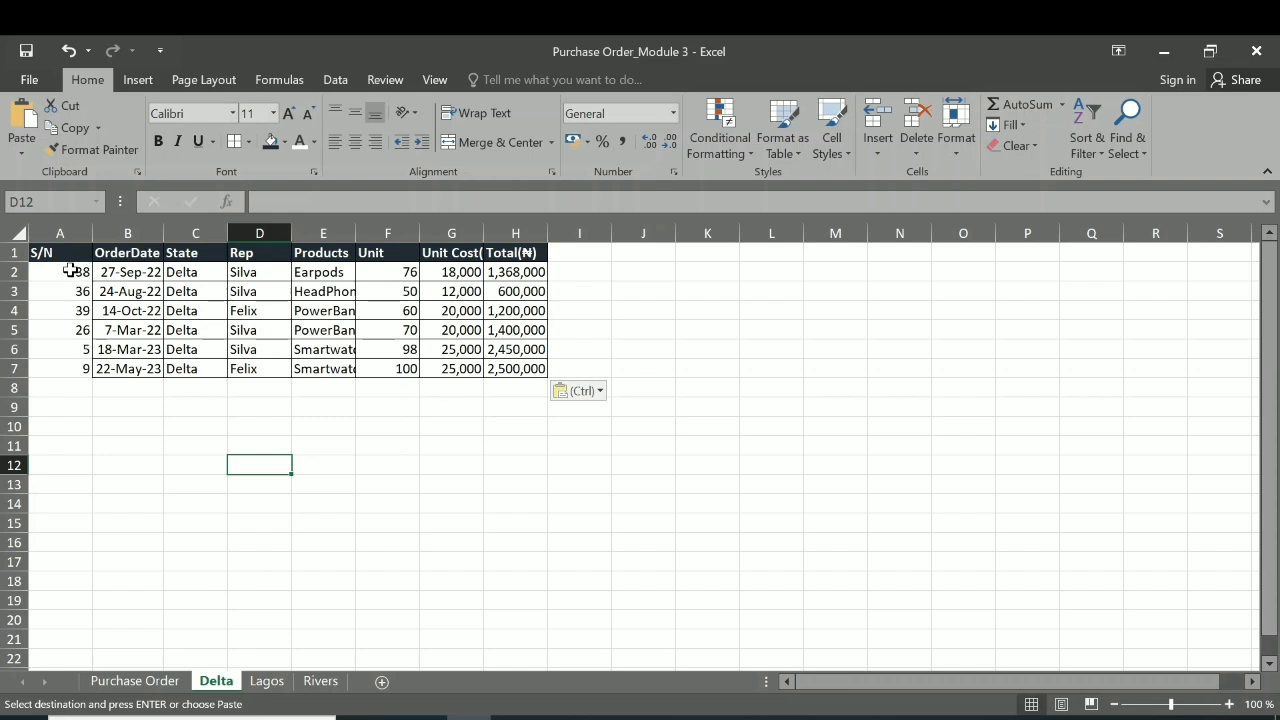
Step: Renumber the S/N column on the Delta sheet from 1 to 6 by filling the series in A2:A7
drag(78, 272, 80, 330)
click(76, 273)
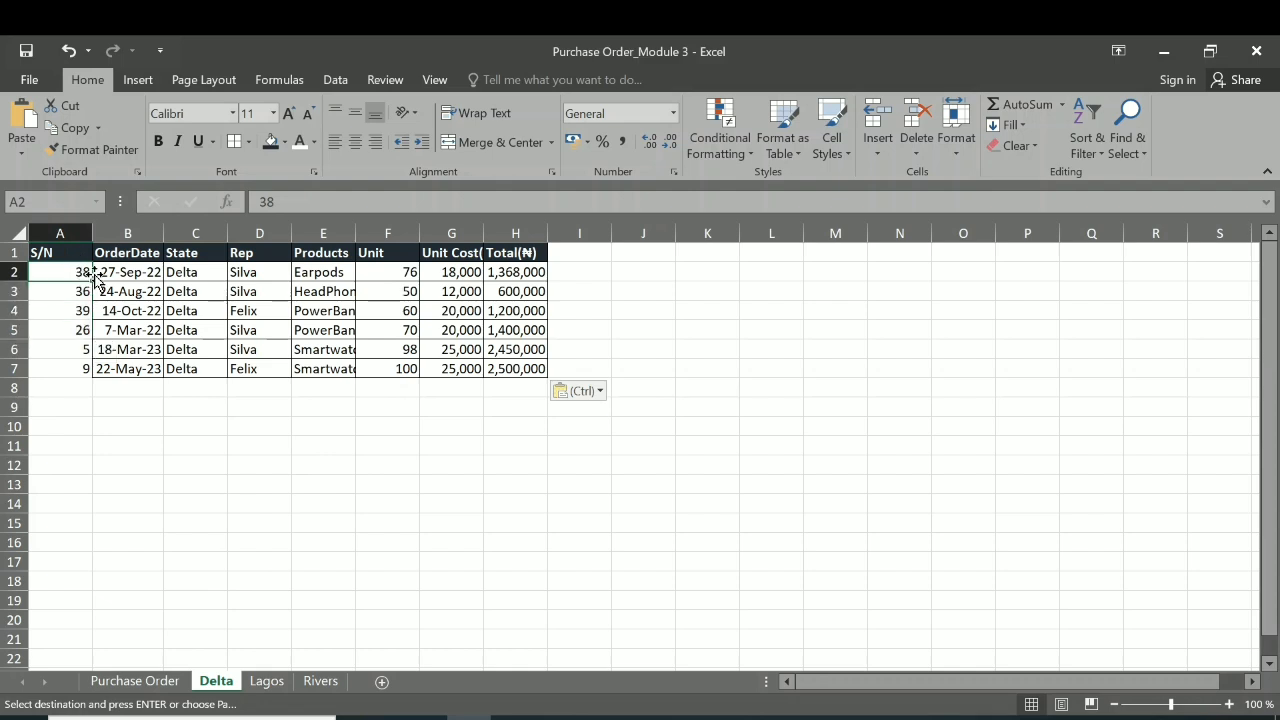
text(1)
key(Return)
text(2)
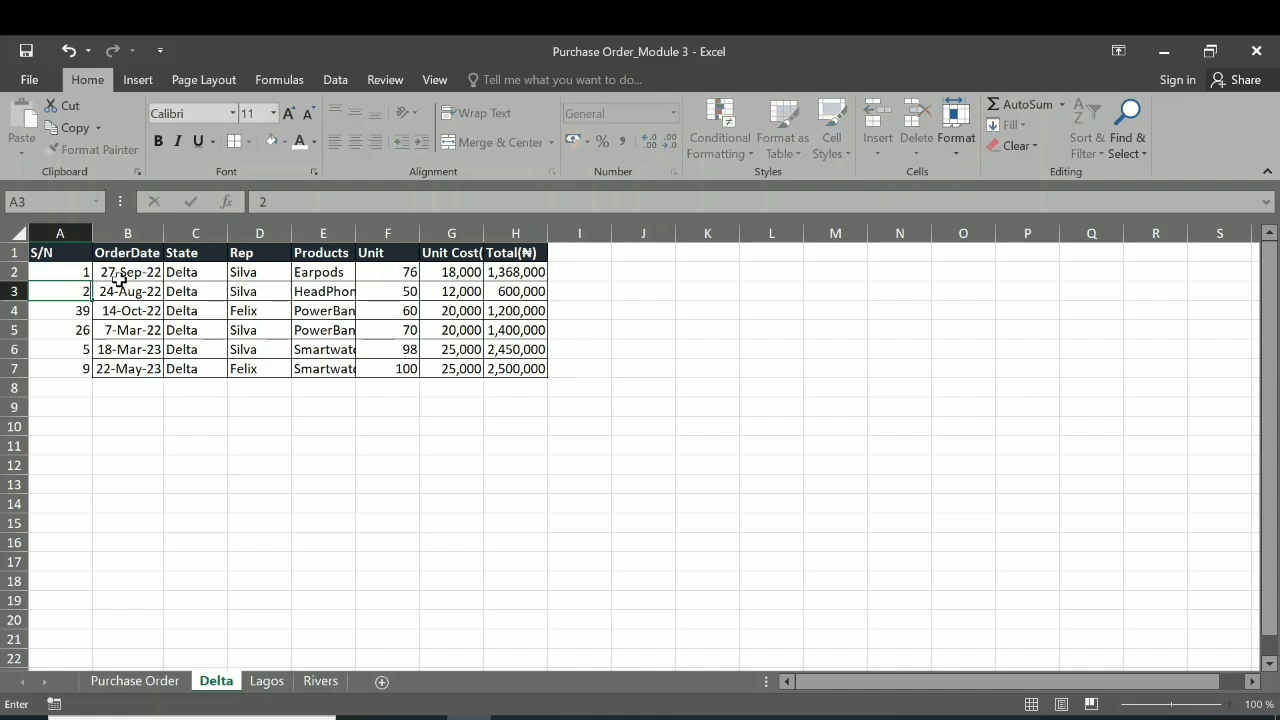
click(81, 270)
drag(81, 270, 92, 378)
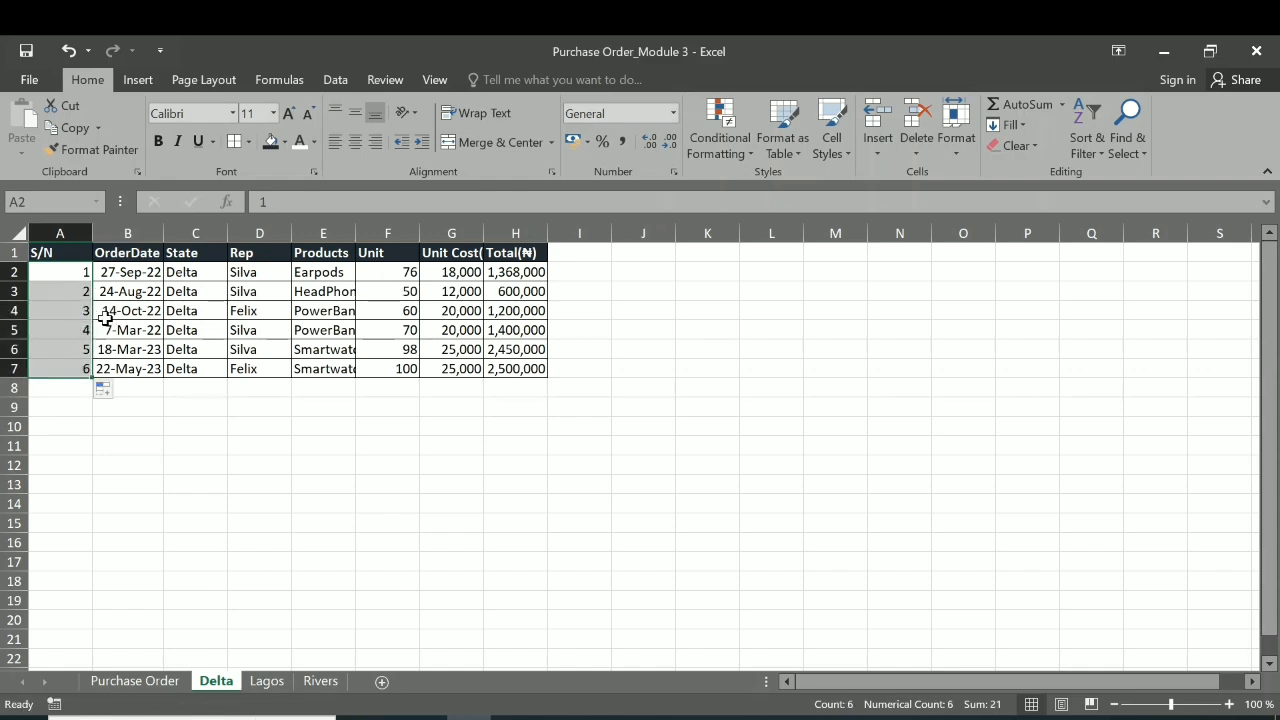
Step: Renumber the S/N column on the Lagos sheet from 1 to 24 by filling the series down from A2
click(264, 683)
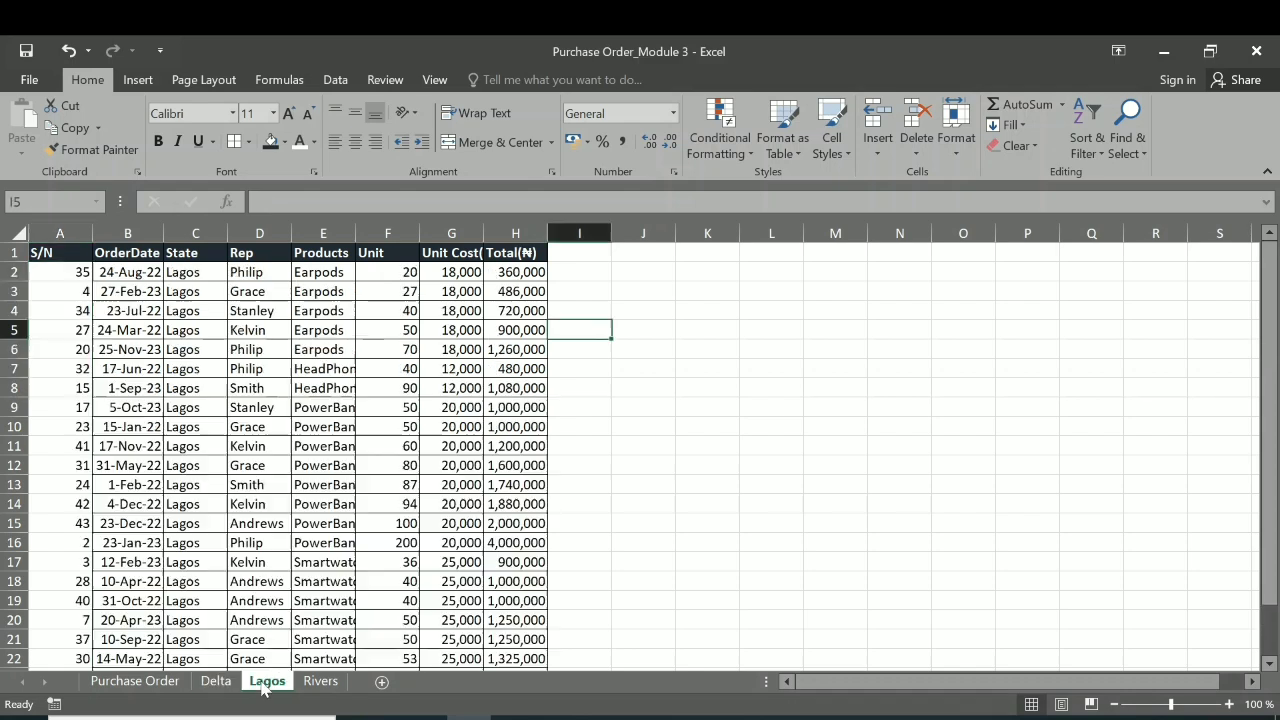
click(78, 274)
text(1)
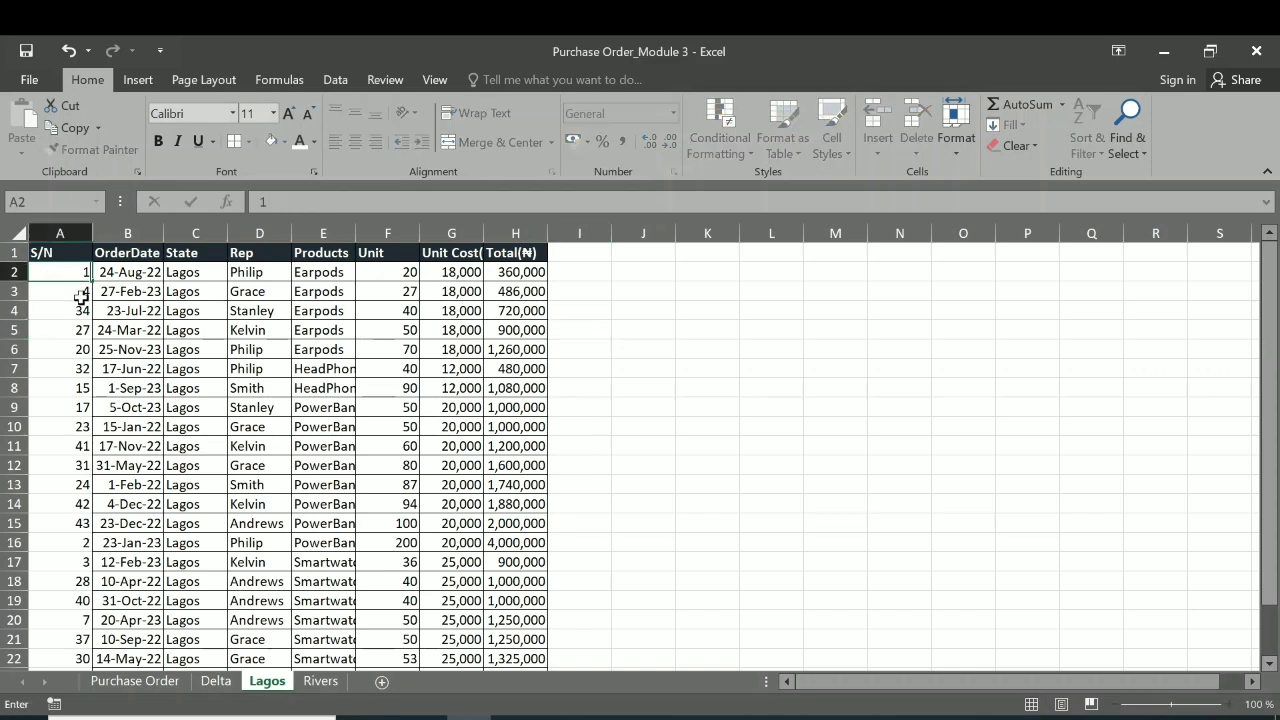
key(Return)
text(2)
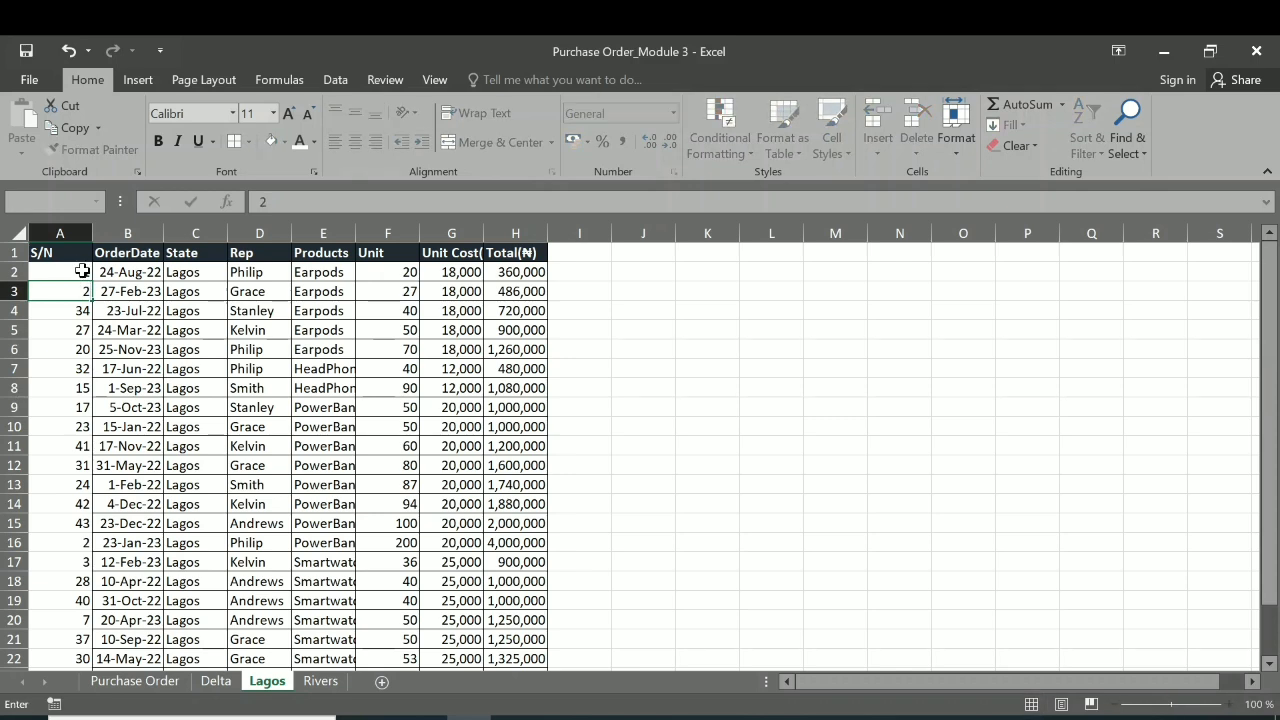
click(74, 271)
drag(74, 271, 76, 289)
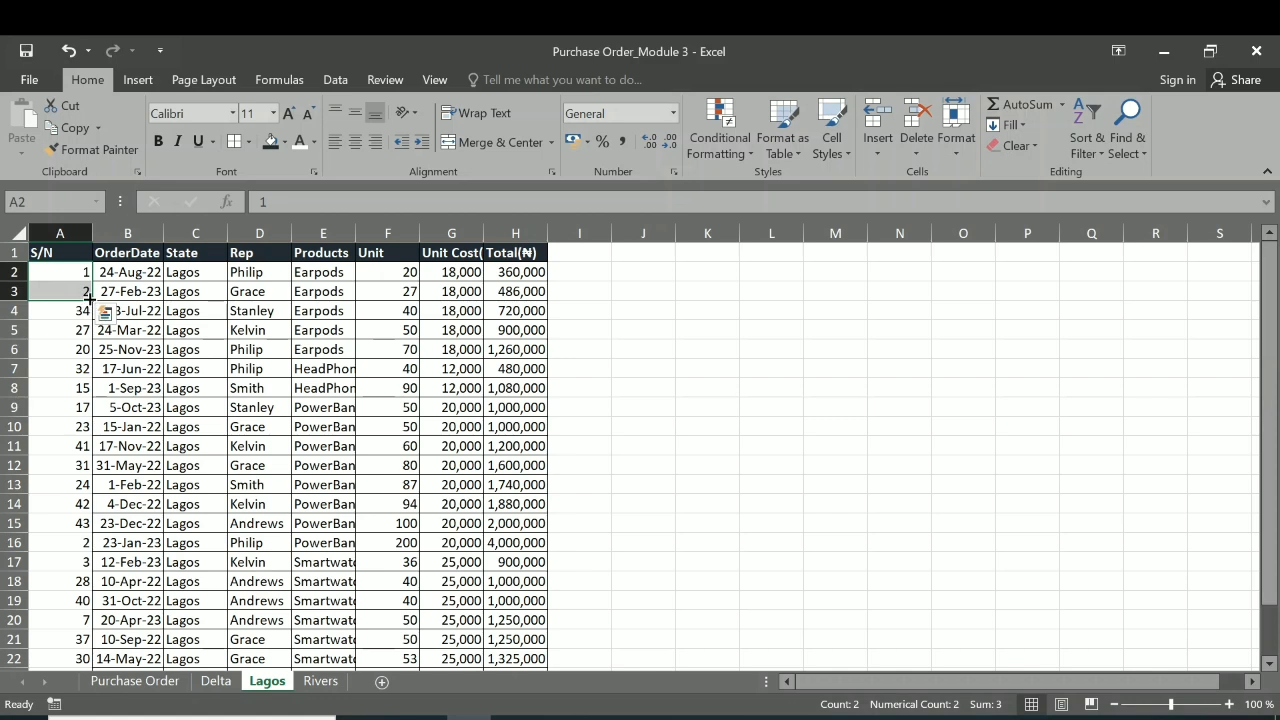
double_click(90, 299)
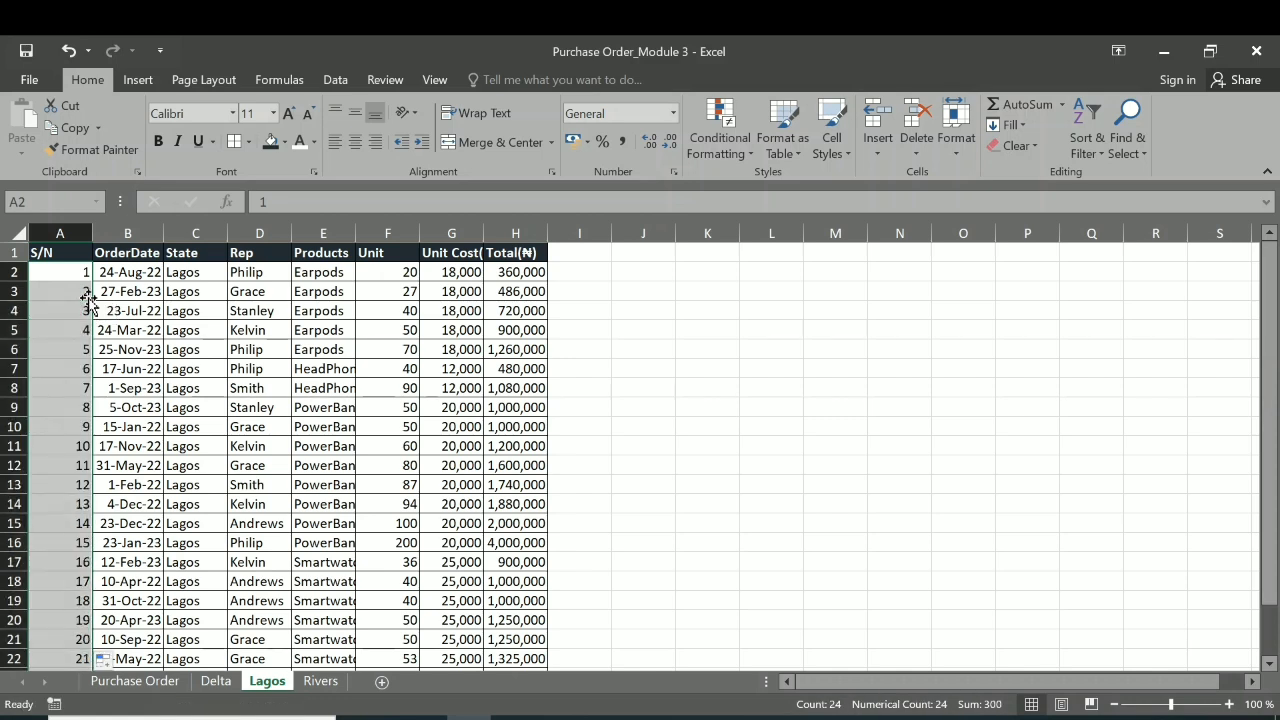
scroll(95, 400, down, 5)
scroll(97, 399, up, 3)
scroll(97, 399, up, 2)
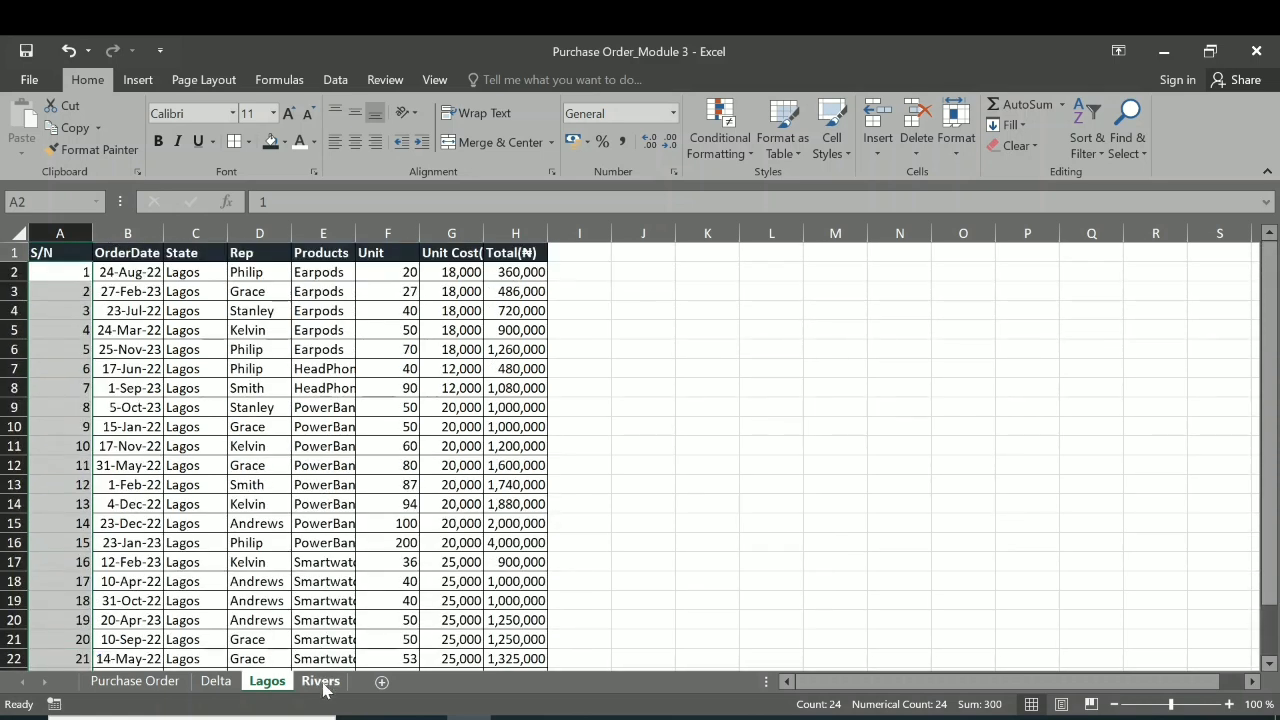
Step: Renumber the S/N column on the Rivers sheet from 1 to 13 by filling the series in A2:A14
key(ctrl+Page_Down)
text(1)
click(82, 290)
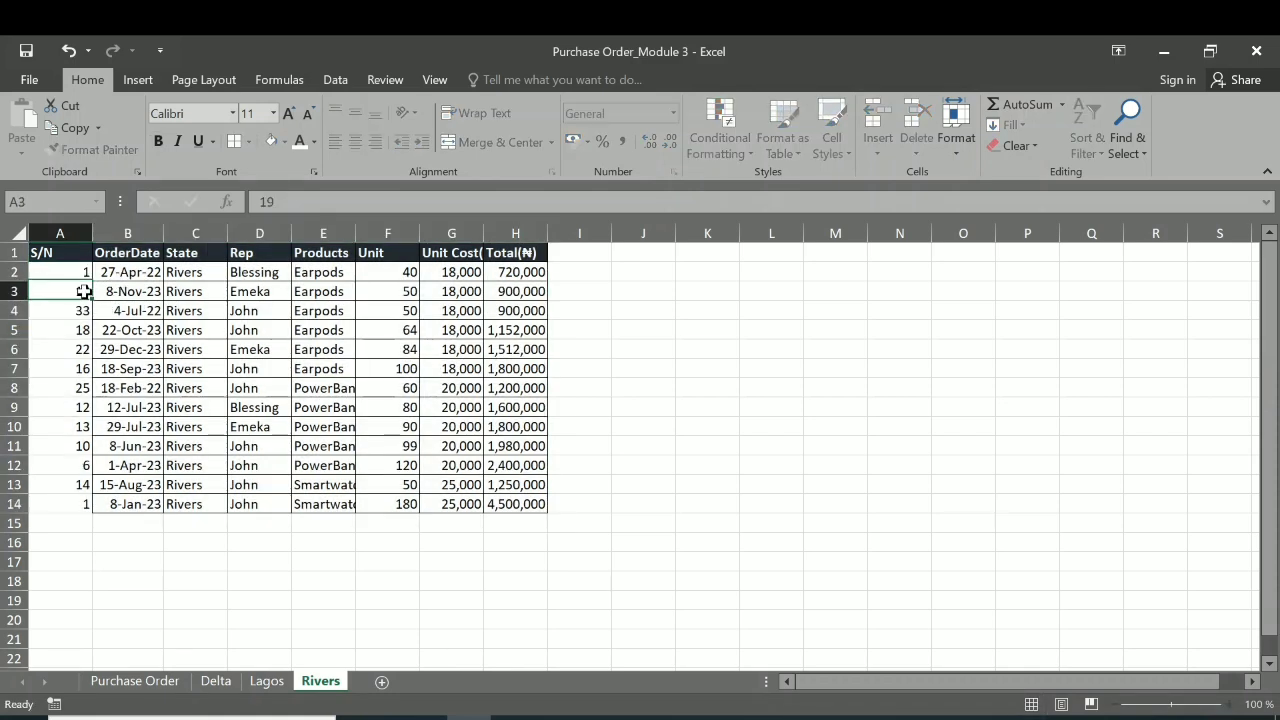
text(2)
drag(84, 272, 88, 300)
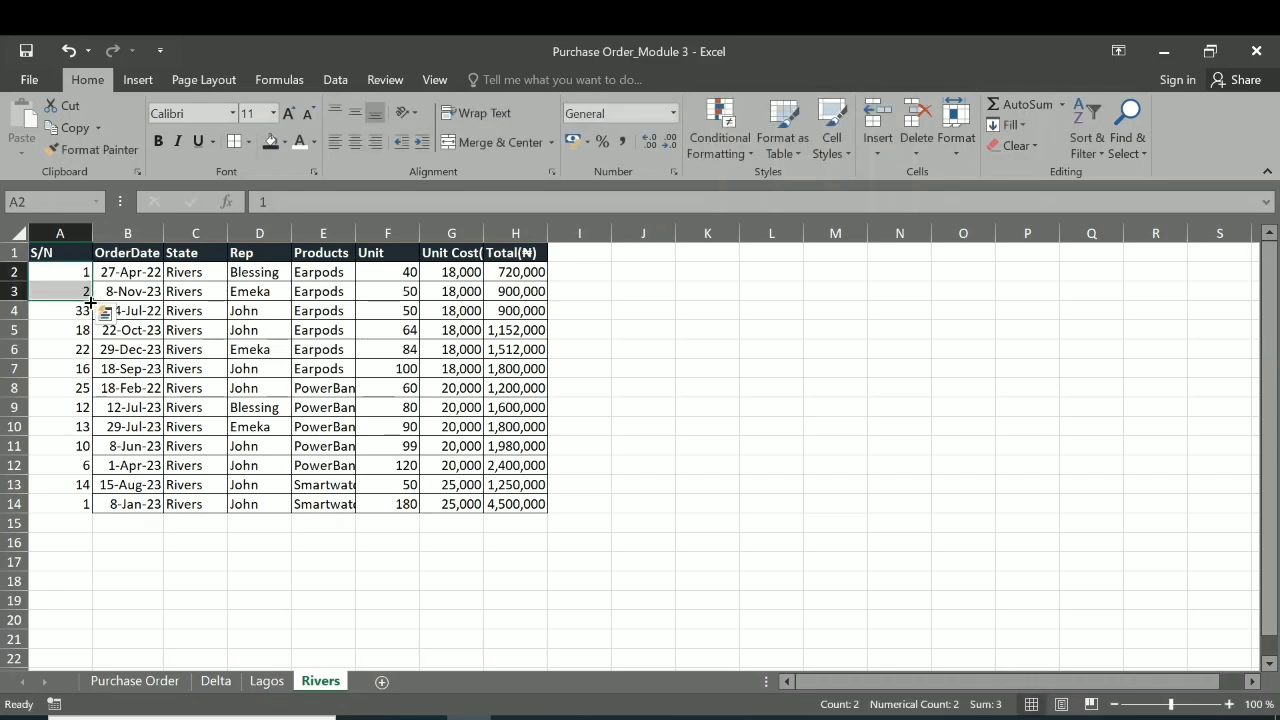
double_click(90, 299)
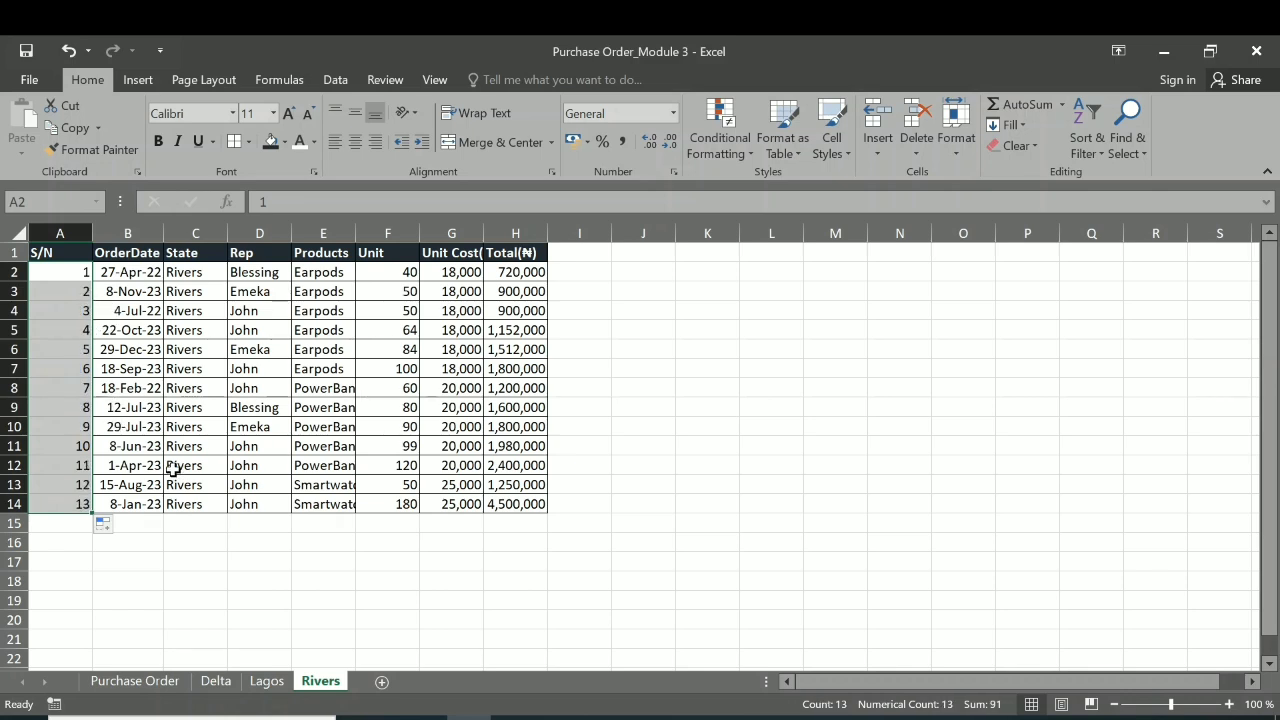
Step: Fit the width of the Products column to its contents on the Rivers, Lagos and Delta sheets
click(329, 369)
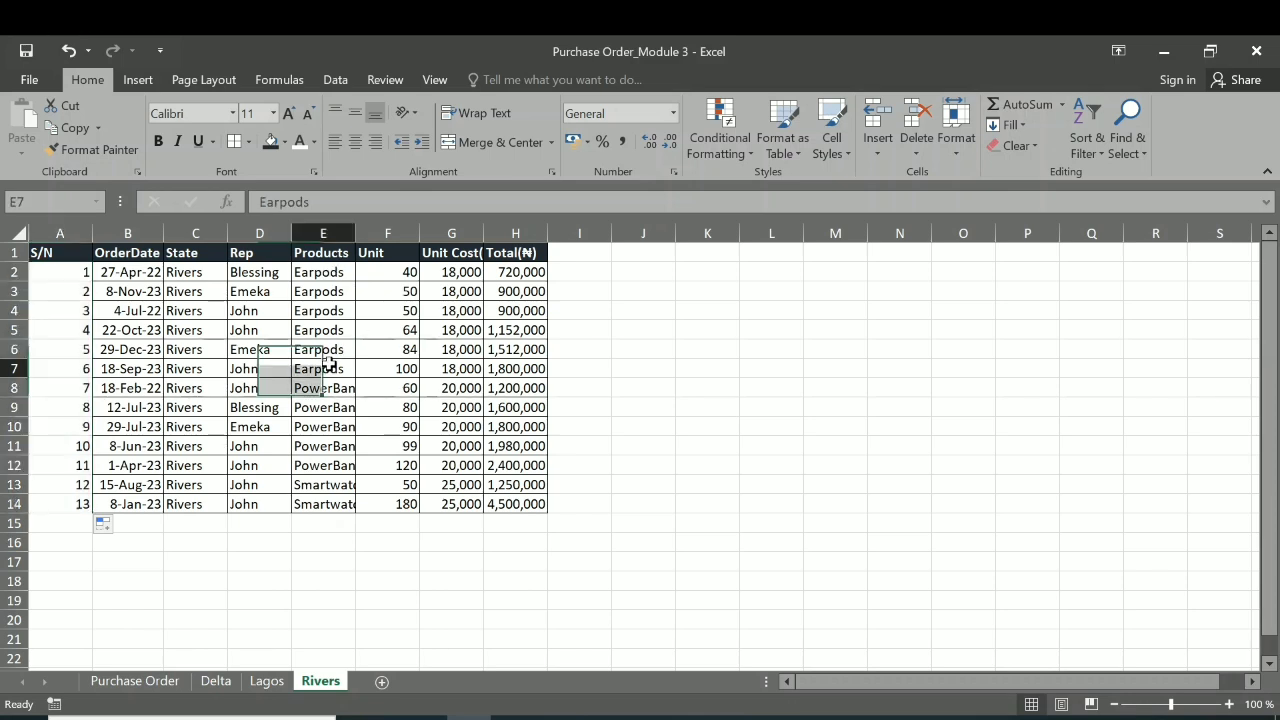
double_click(354, 235)
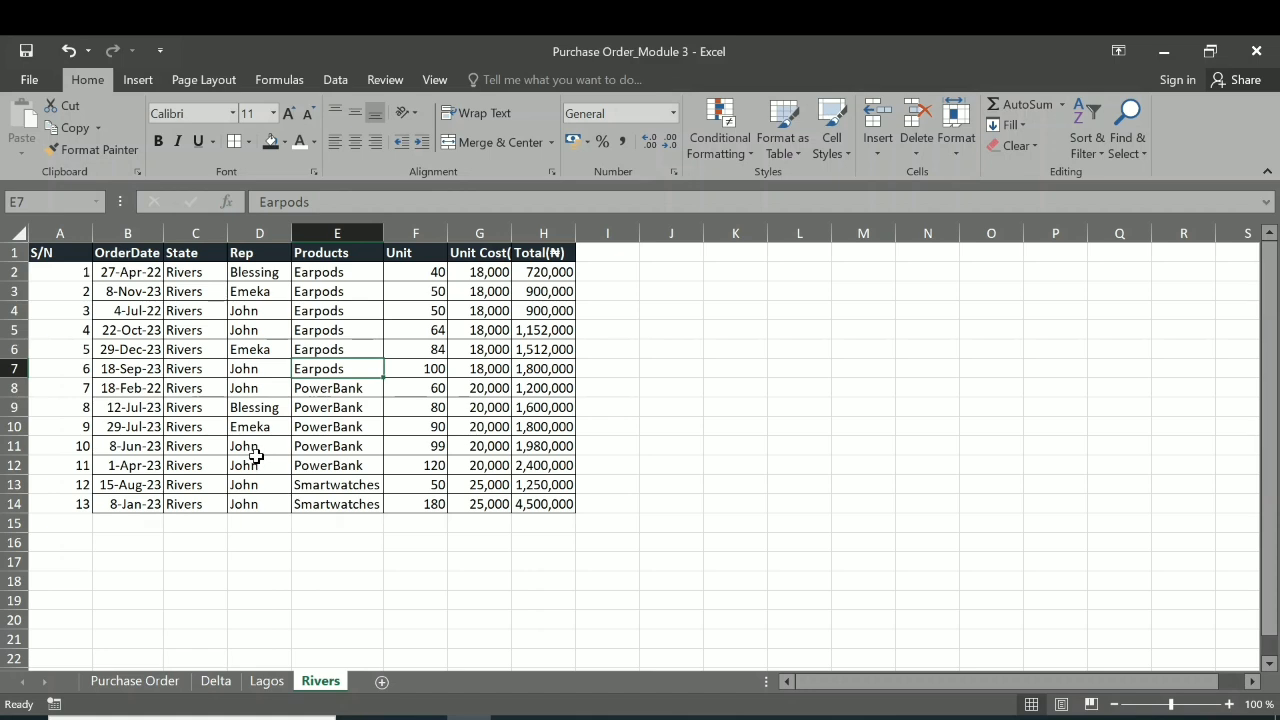
click(266, 681)
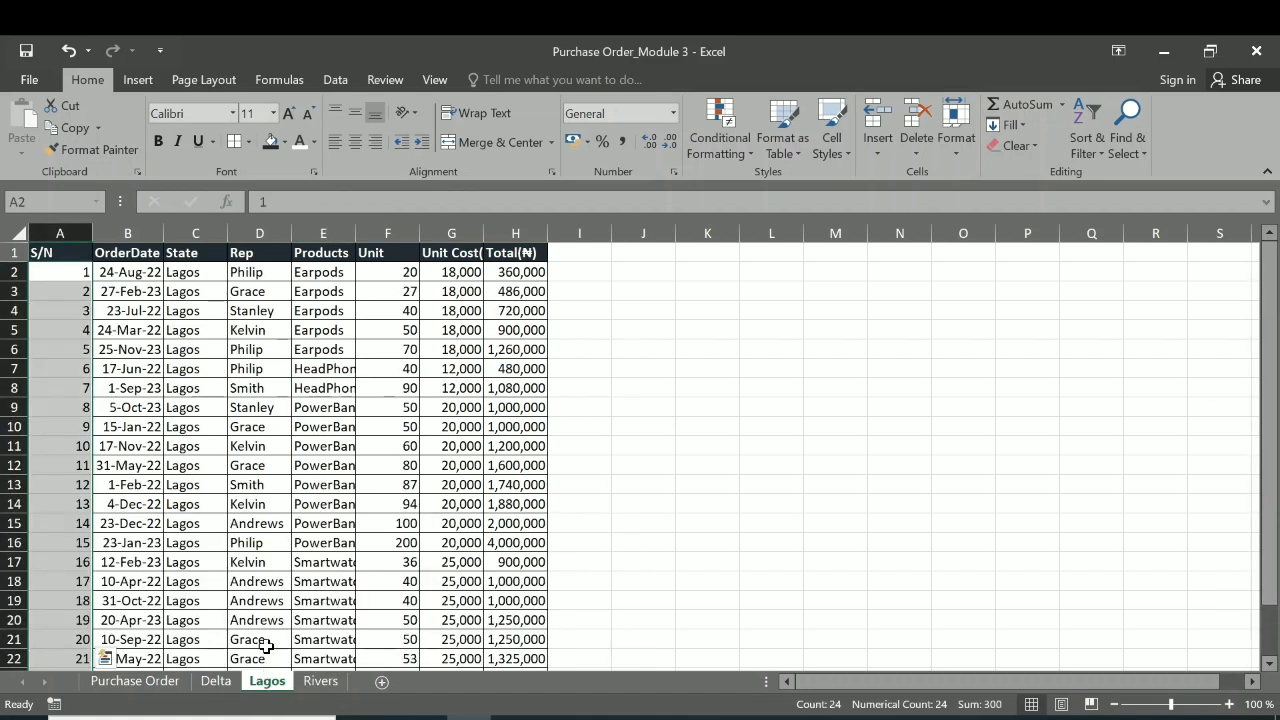
double_click(357, 235)
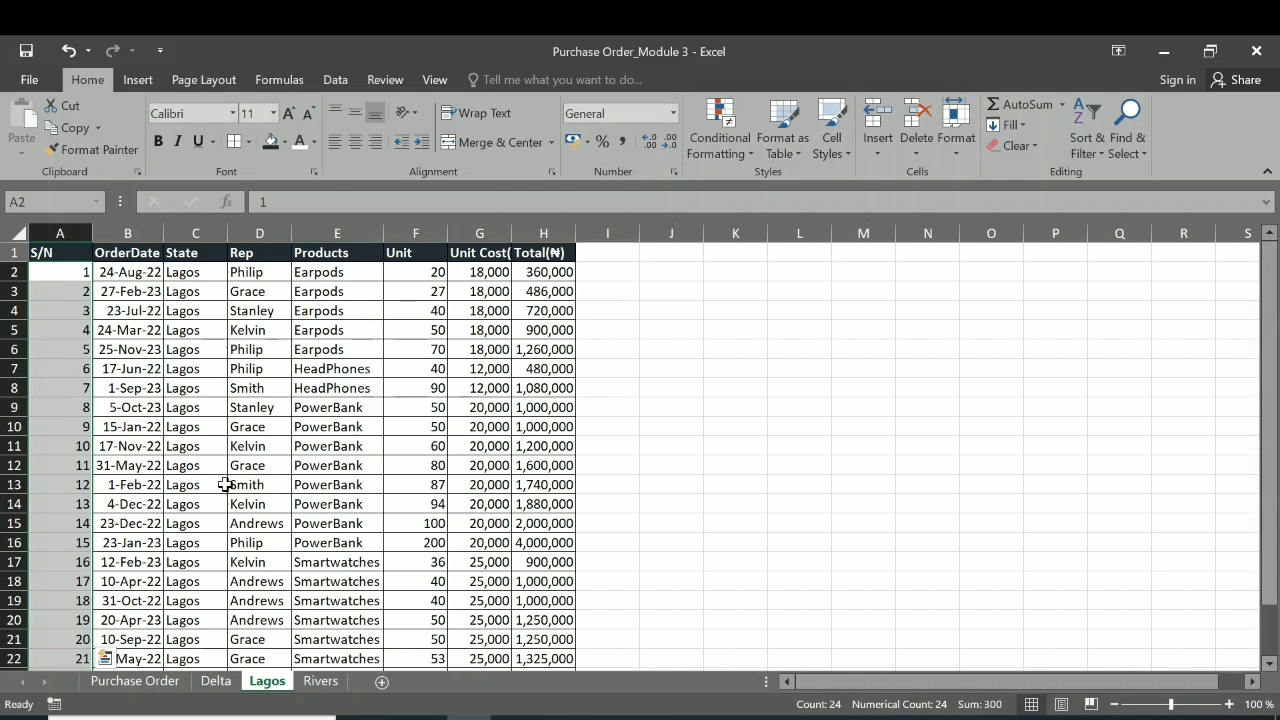
click(58, 446)
scroll(131, 461, down, 5)
scroll(131, 461, up, 5)
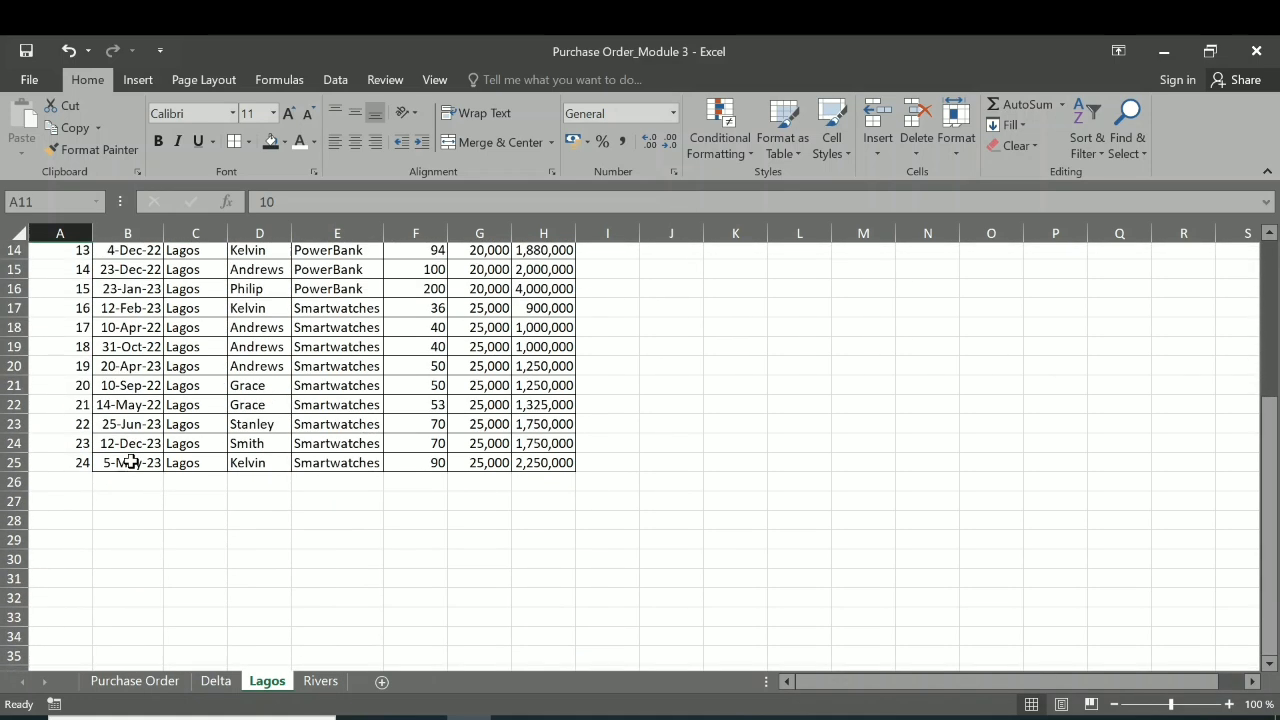
click(216, 682)
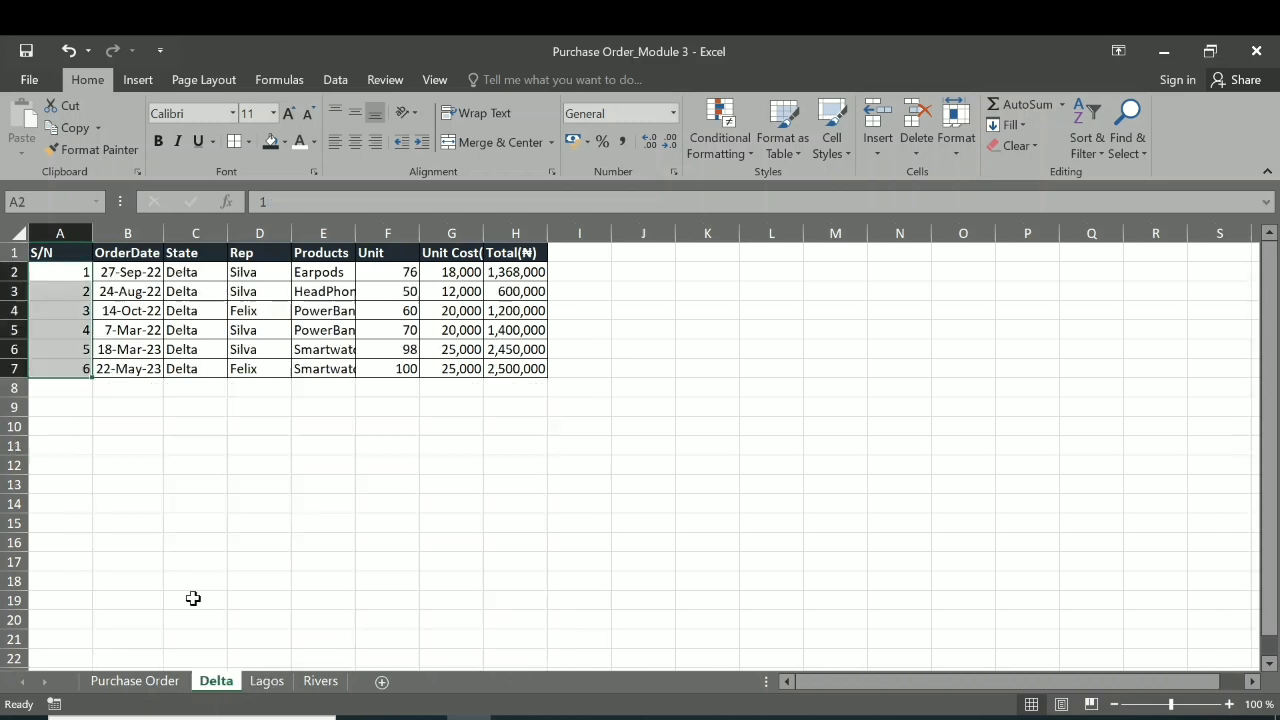
double_click(355, 229)
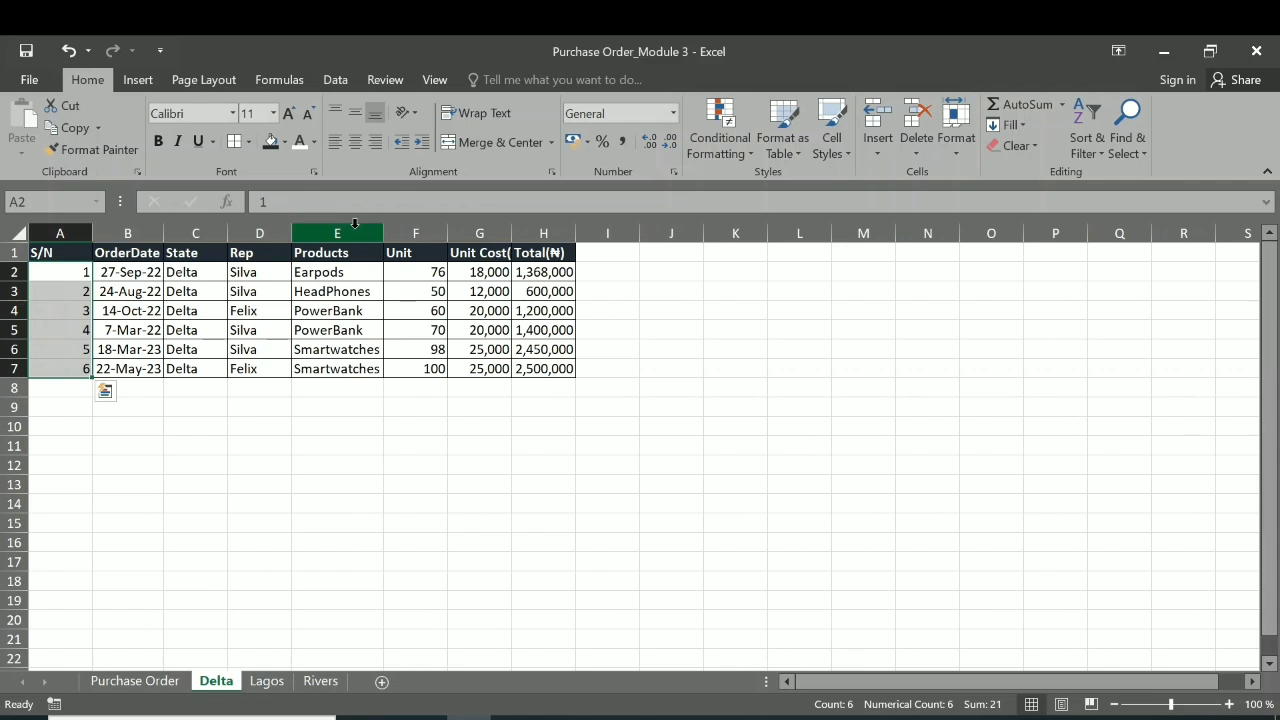
Step: Show the orders of all states again in the State column filter on the Purchase Order sheet
click(177, 468)
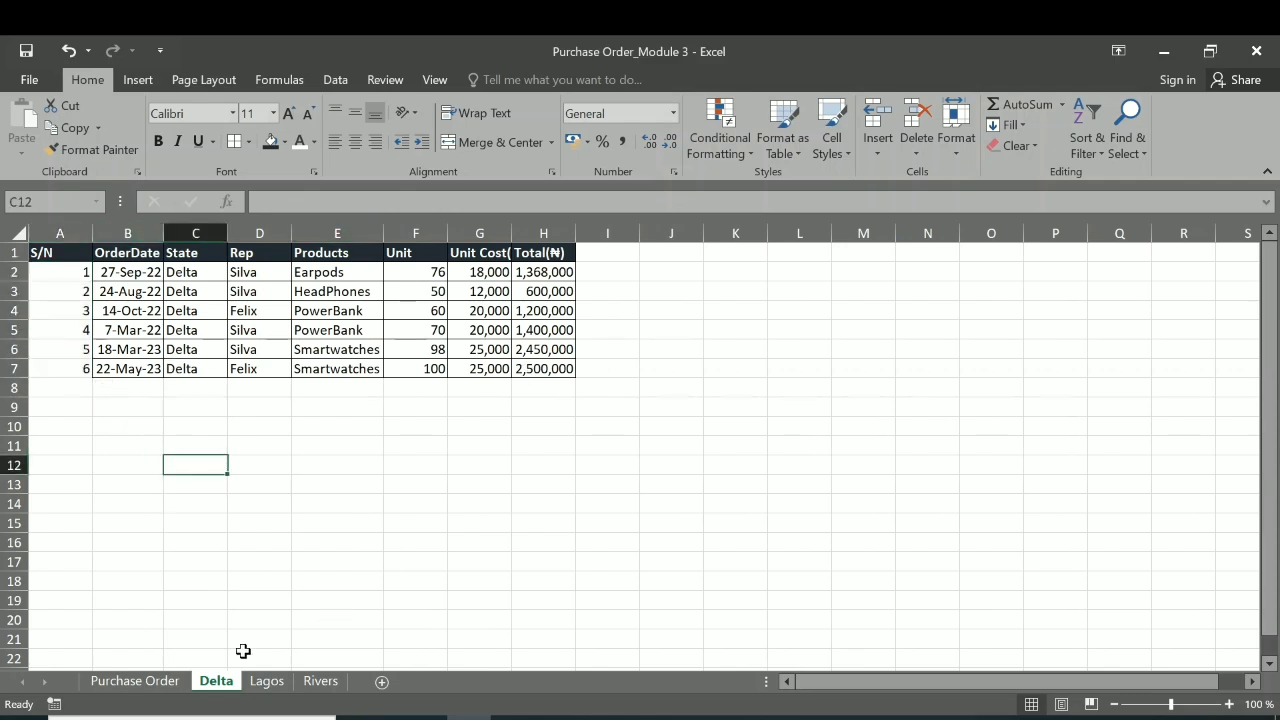
click(117, 684)
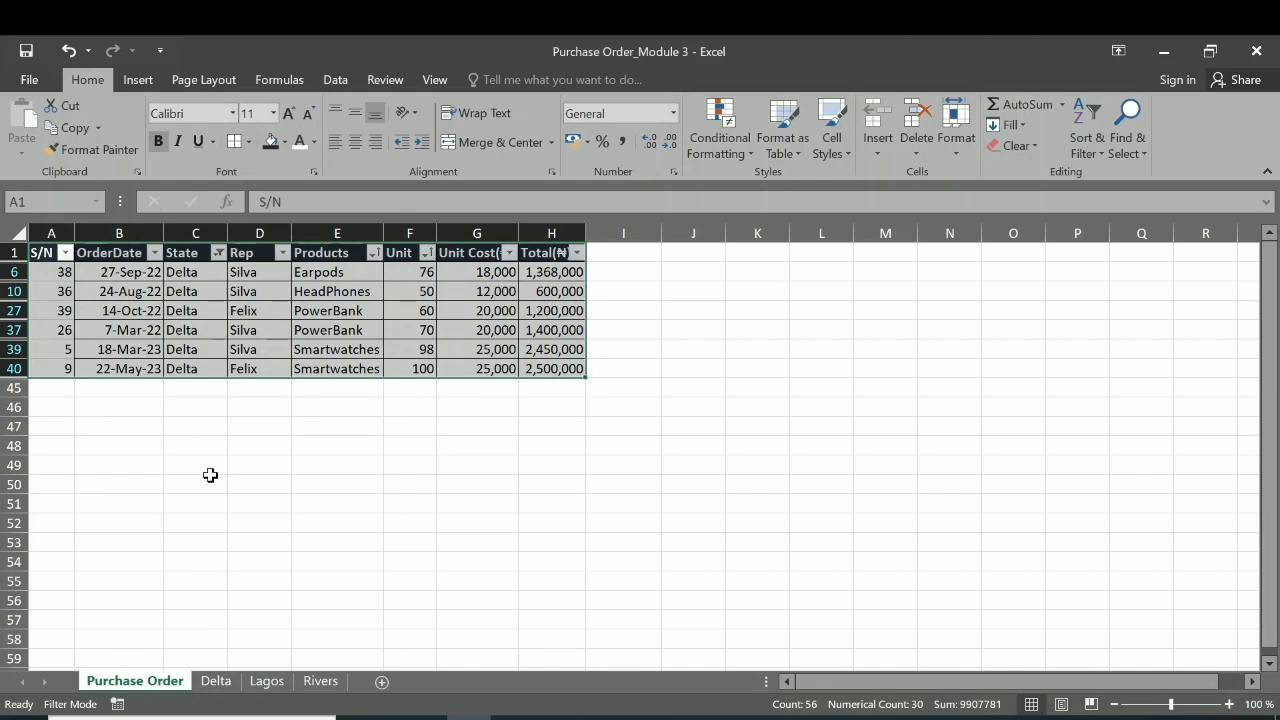
click(219, 254)
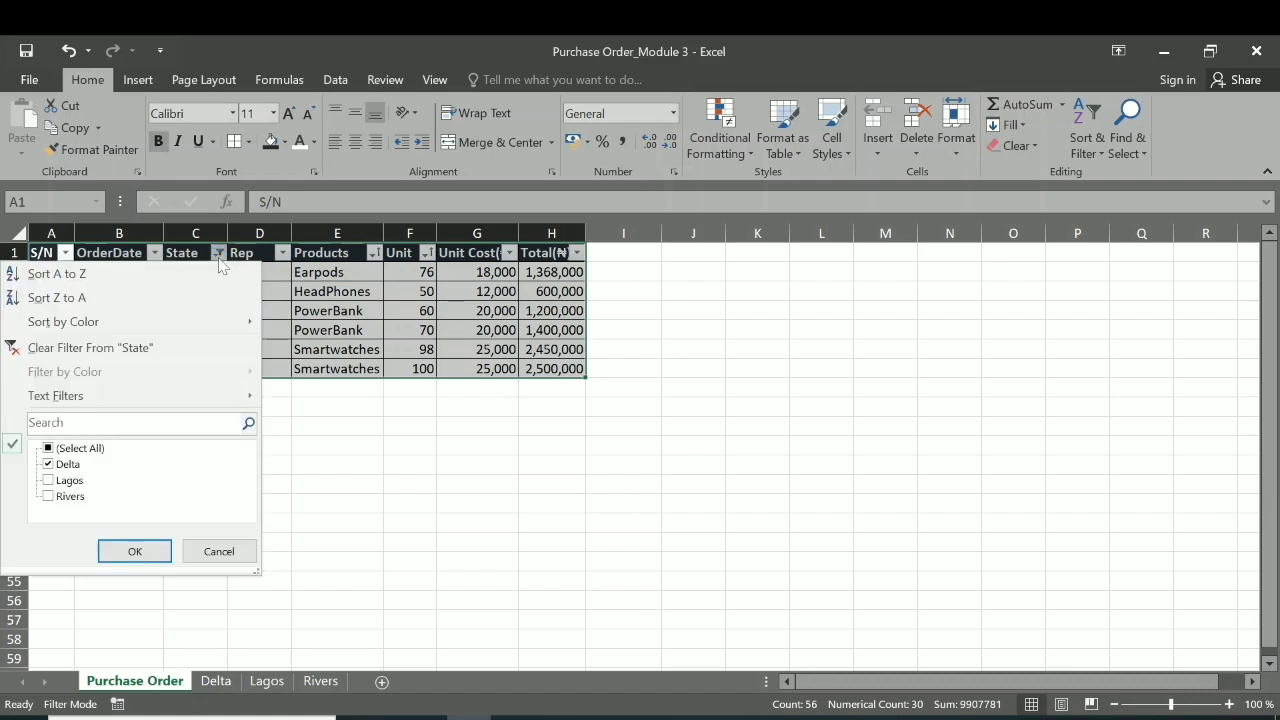
click(47, 449)
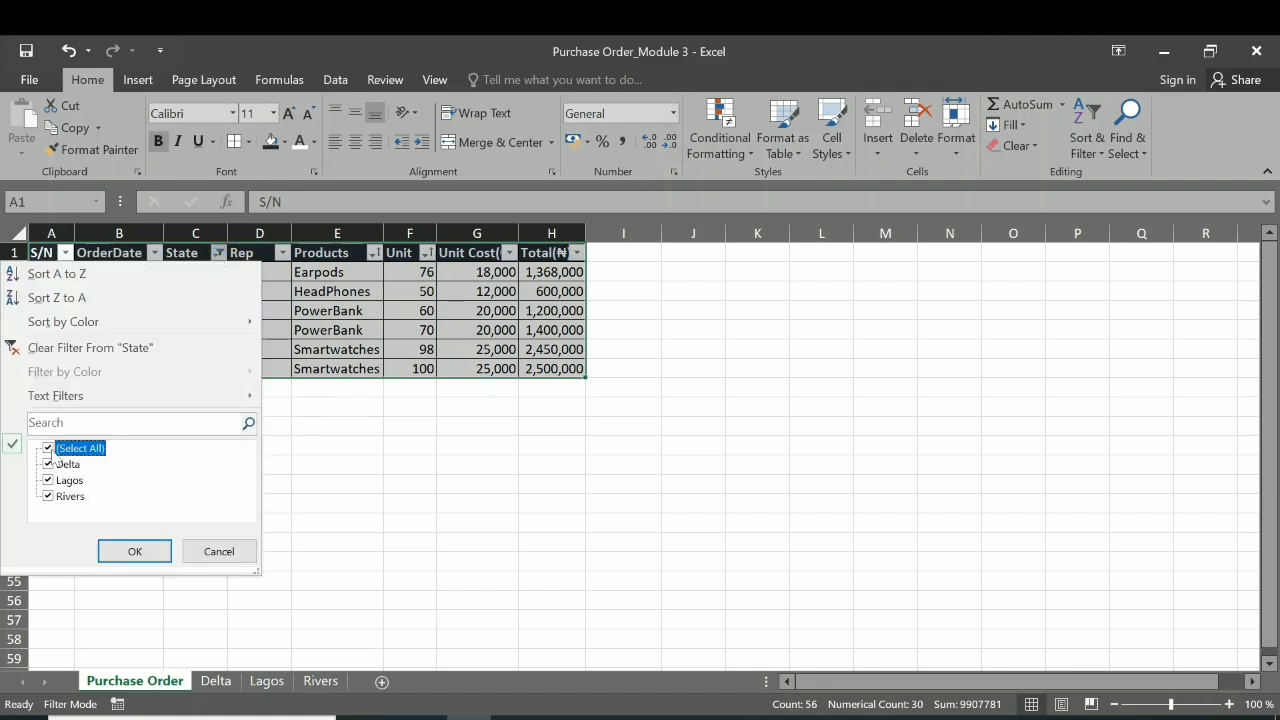
click(122, 556)
Step: Sort the Purchase Order table by S/N from smallest to largest
scroll(113, 432, up, 3)
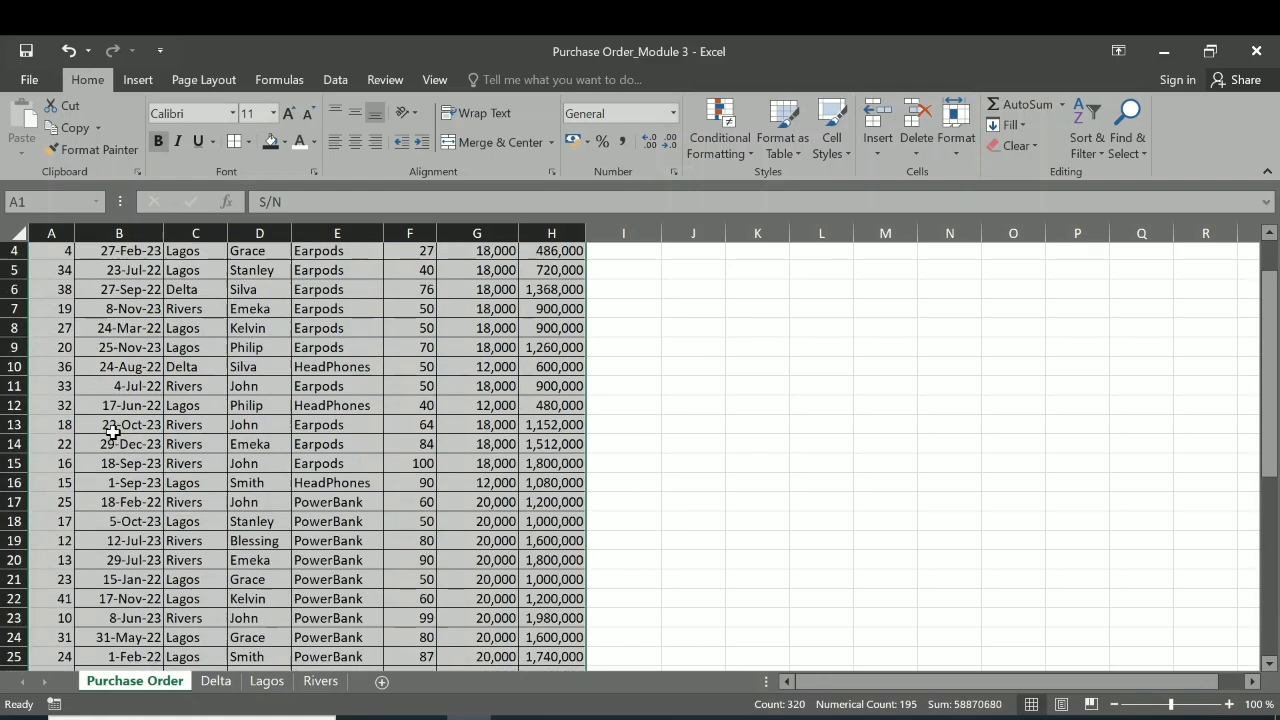
scroll(113, 432, up, 1)
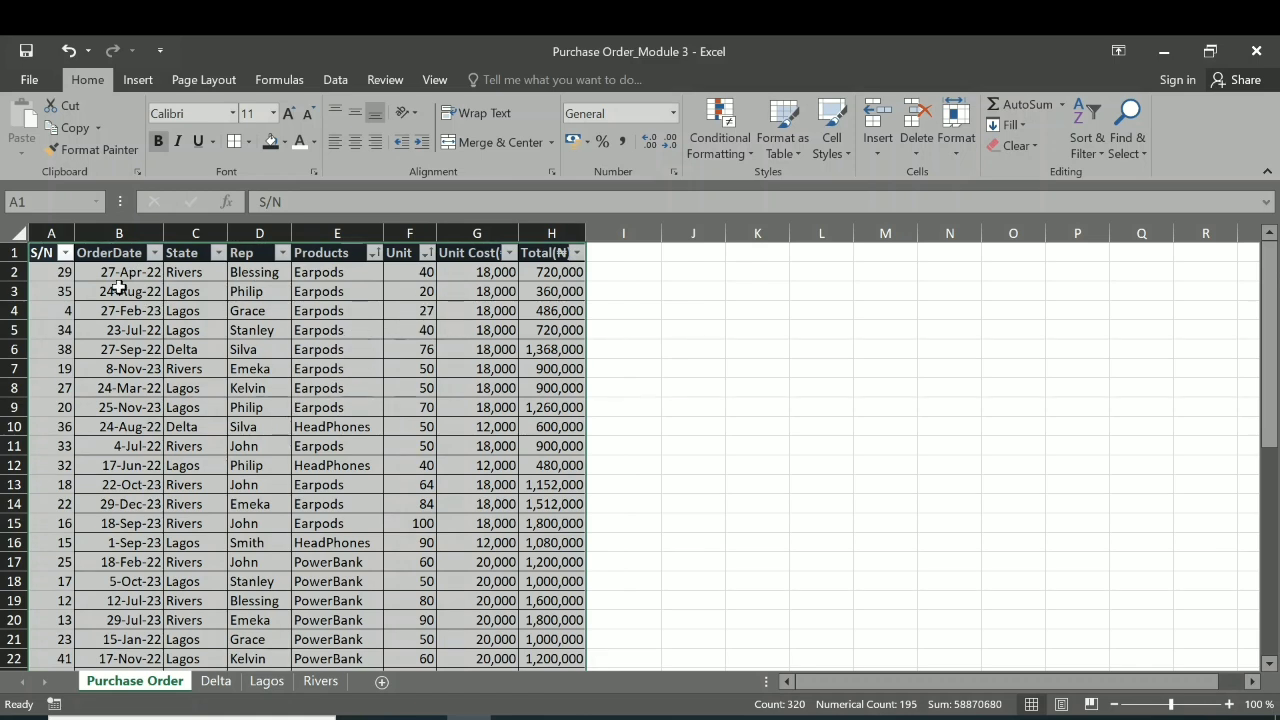
click(64, 257)
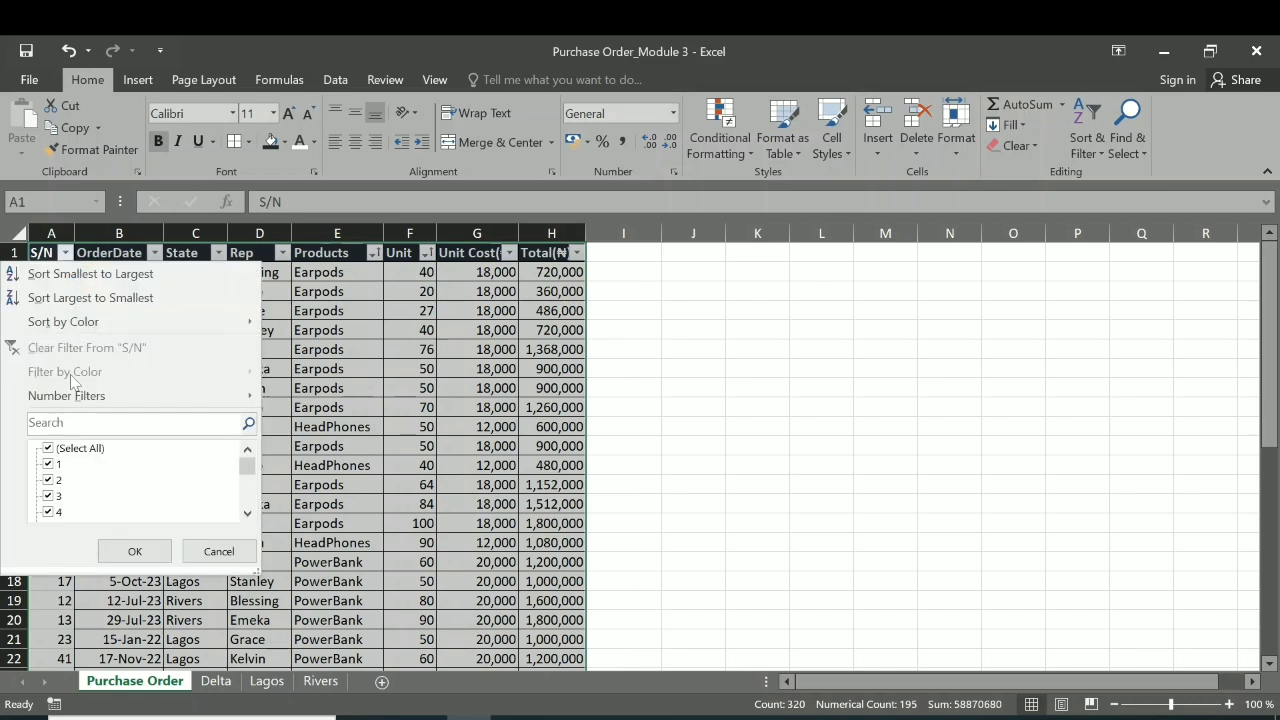
click(92, 276)
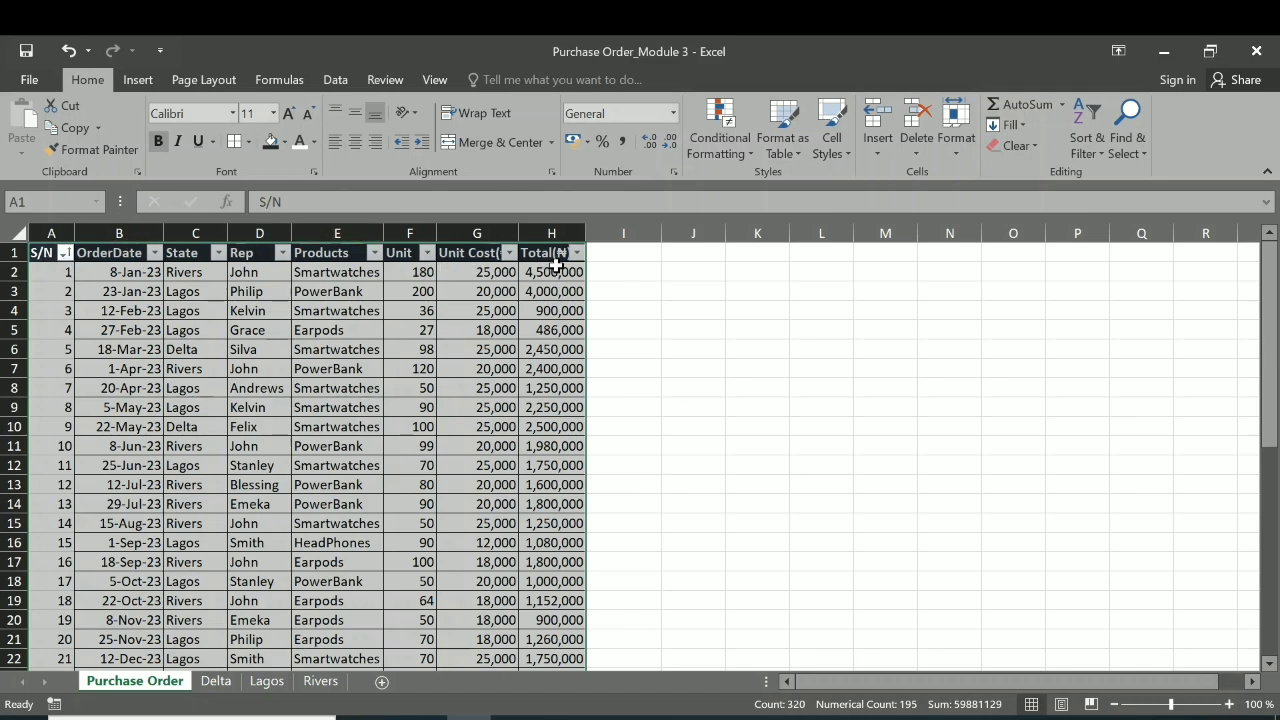
Step: Remove the filter from the header row of the Purchase Order table and deselect the data
click(1100, 153)
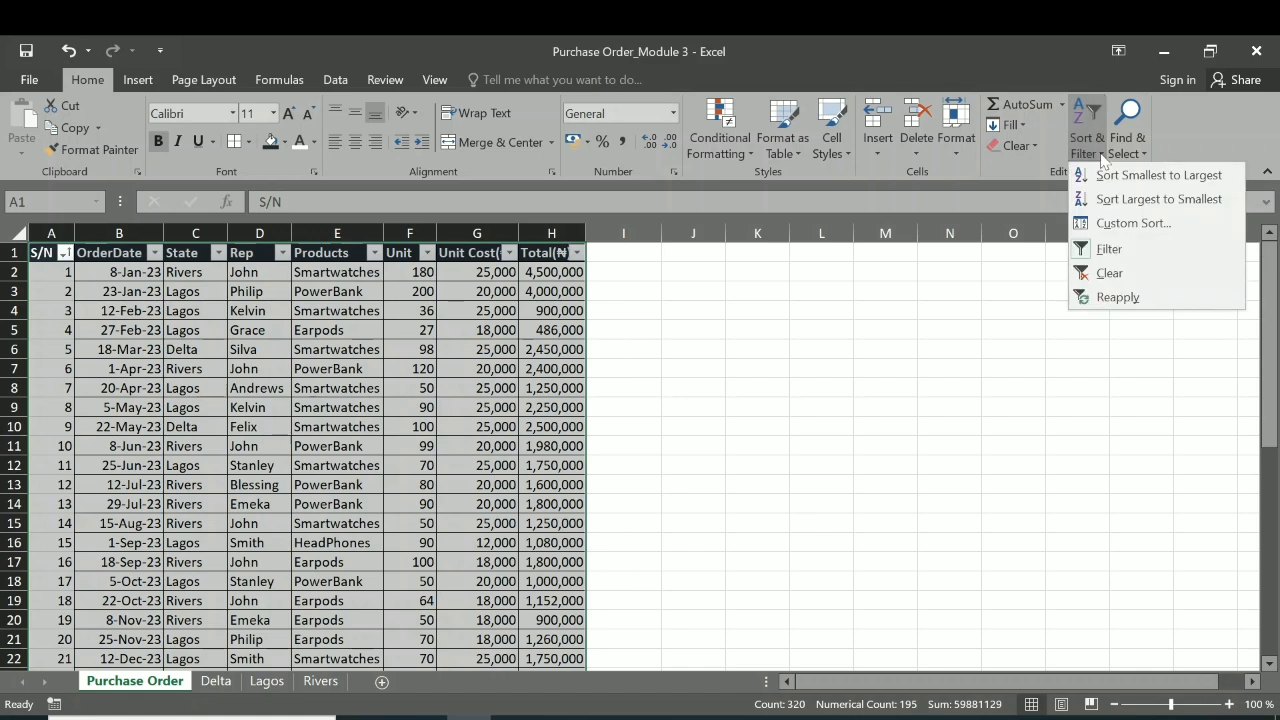
click(1105, 250)
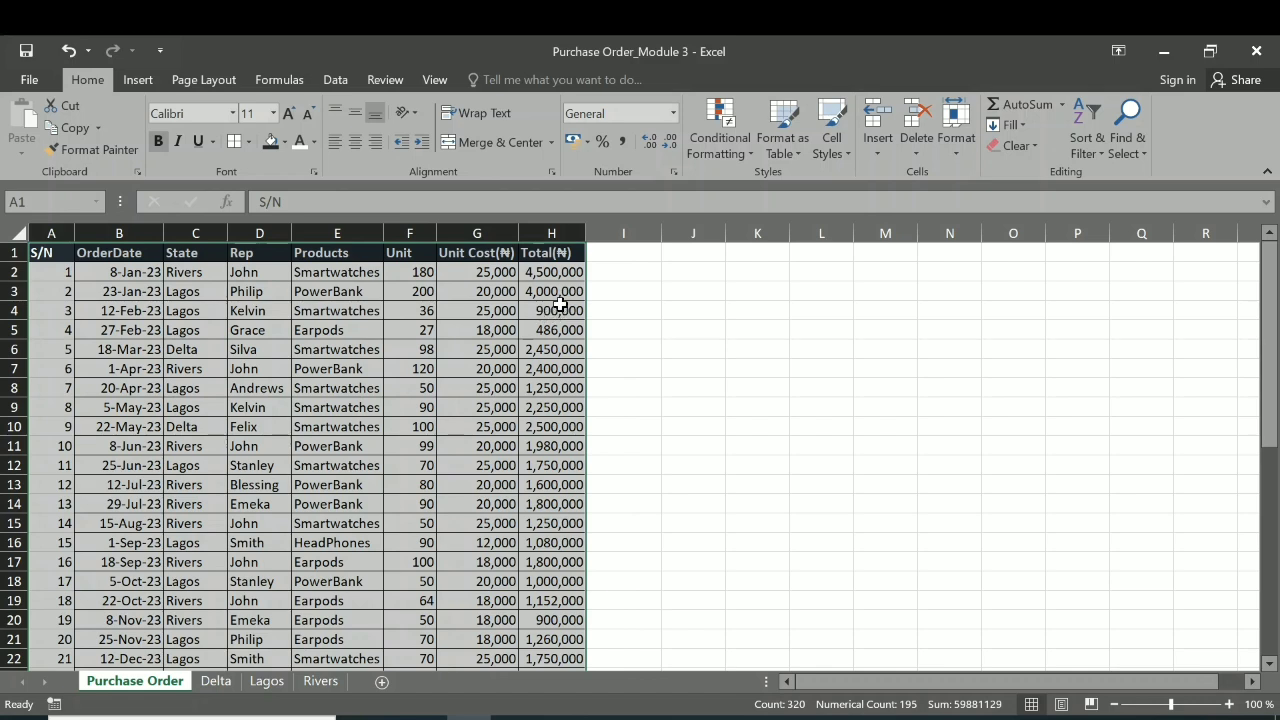
click(645, 370)
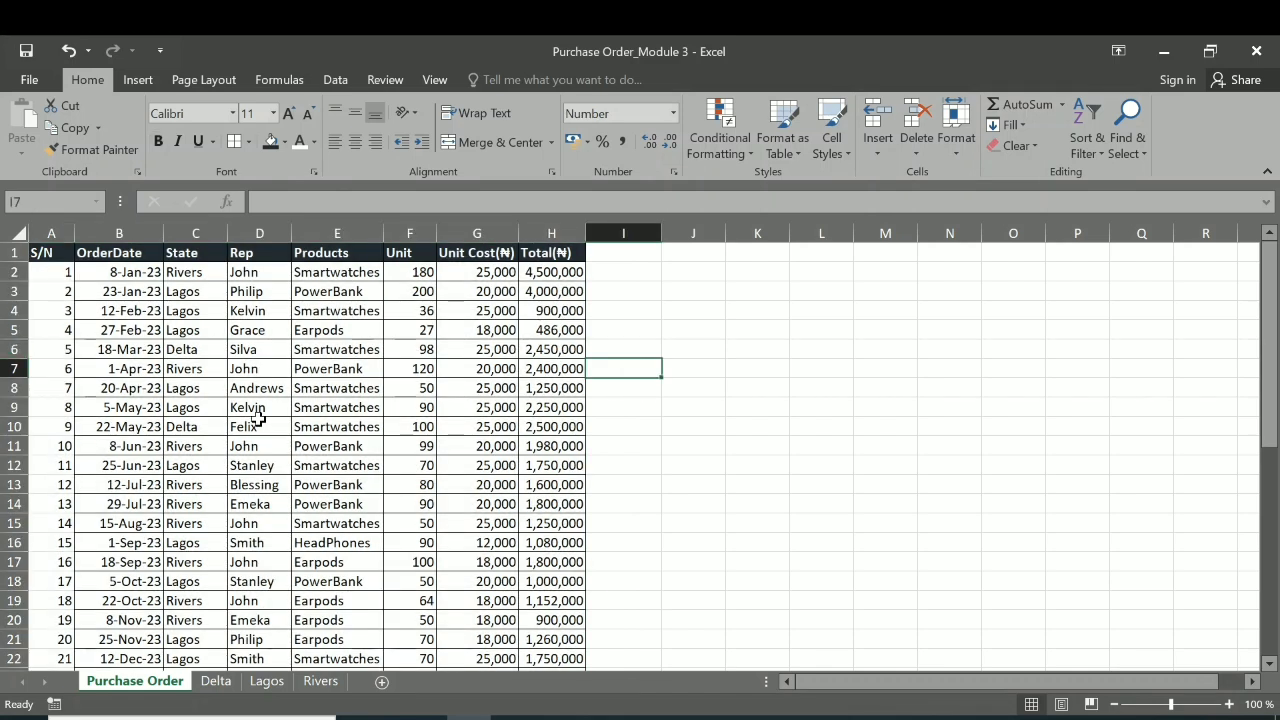
Step: Review the Purchase Order table and the Delta, Lagos and Rivers sheets, checking them against the Problem 2 task in the Word document
scroll(329, 350, down, 4)
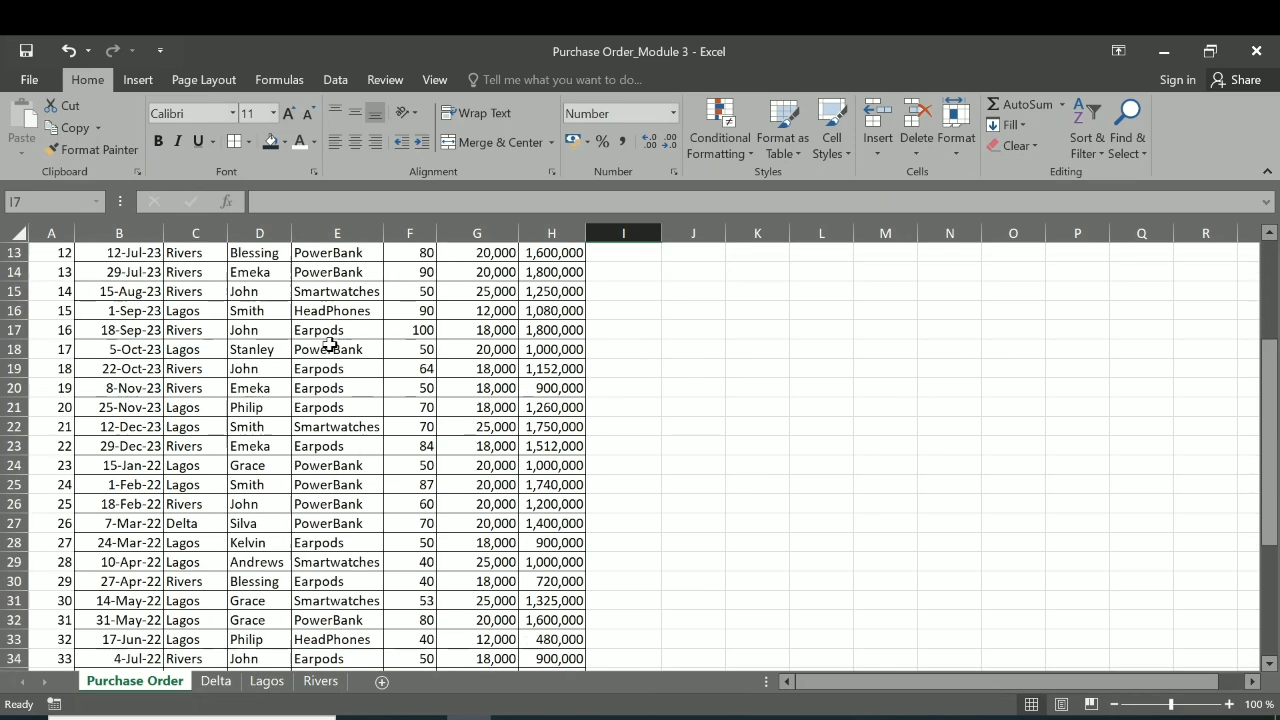
scroll(230, 630, down, 3)
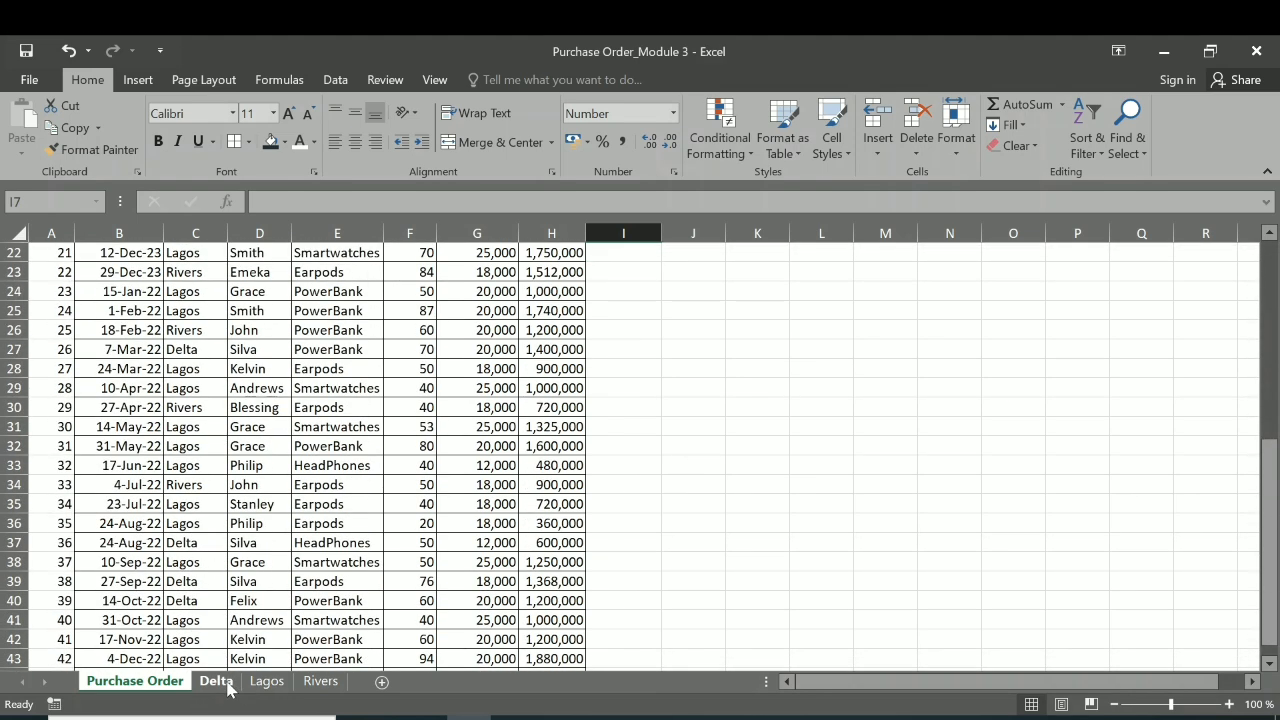
click(216, 681)
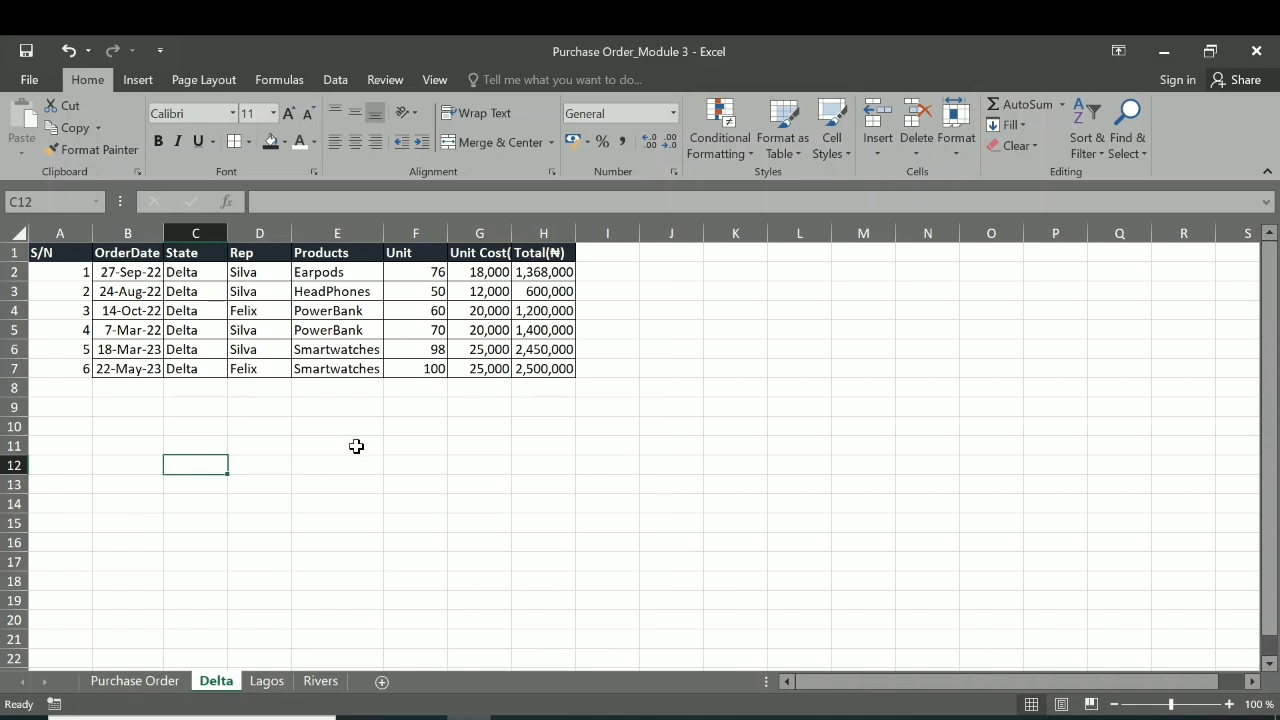
click(320, 684)
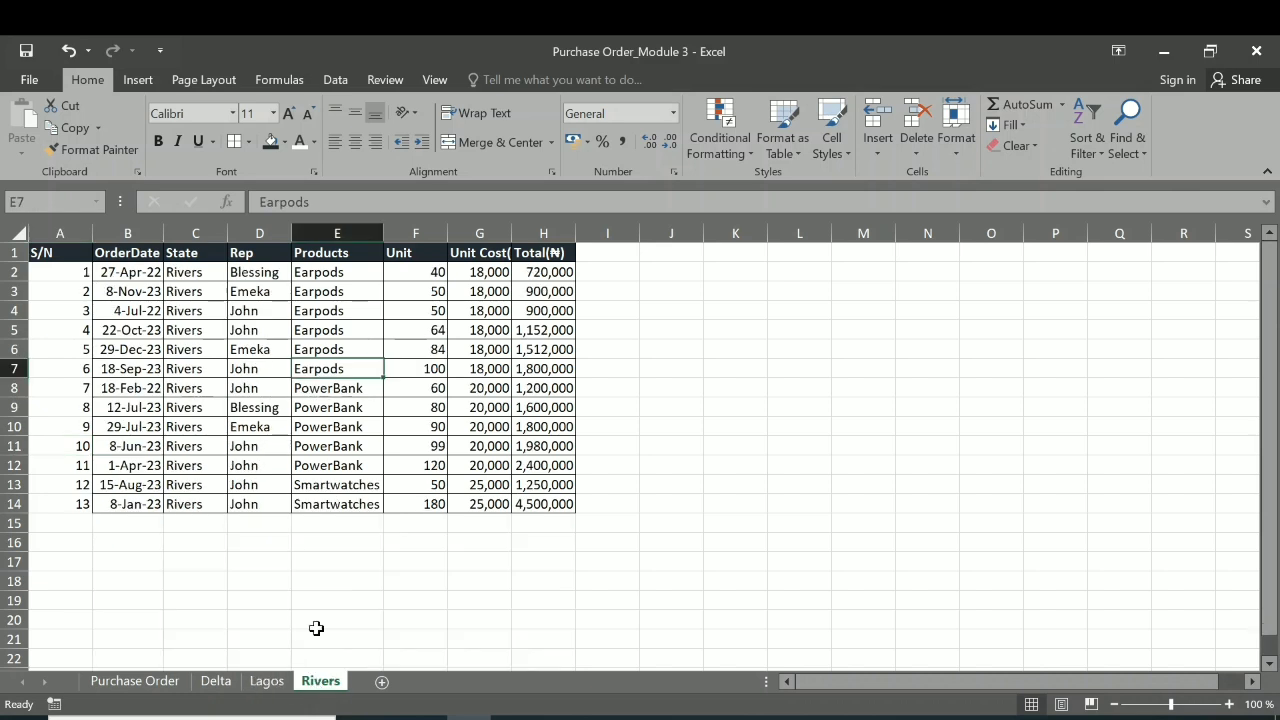
click(674, 473)
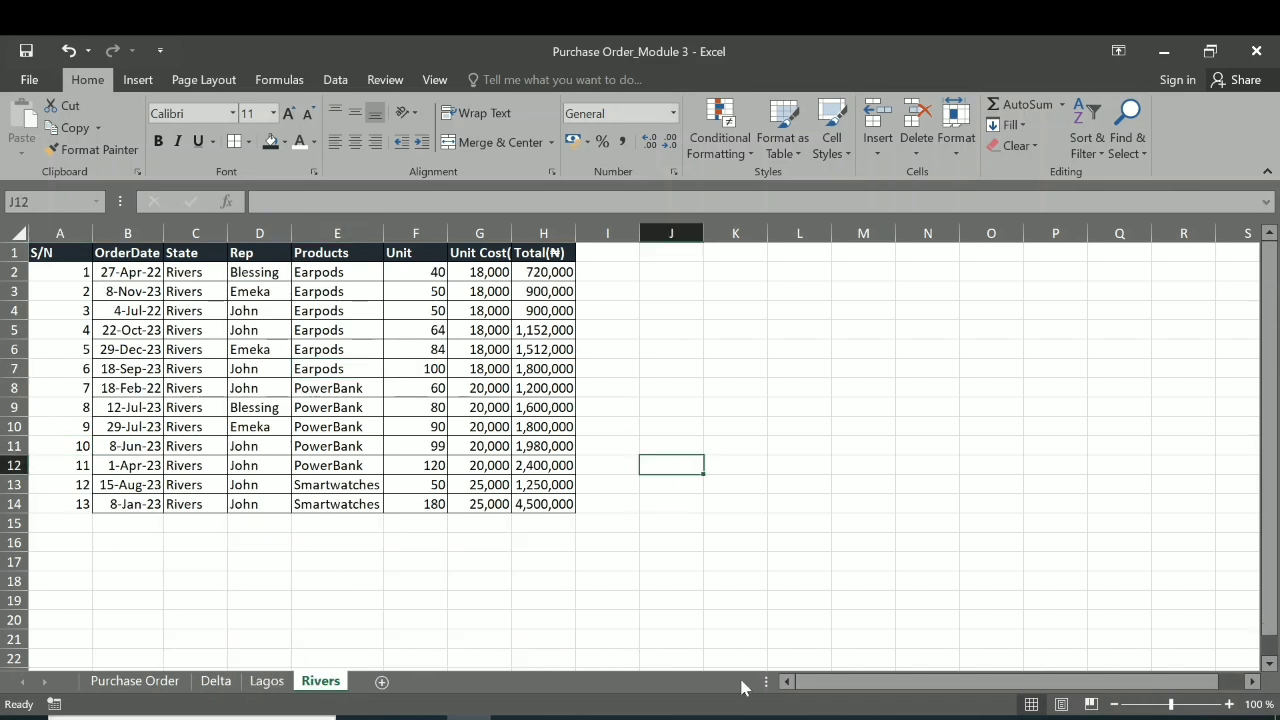
click(737, 717)
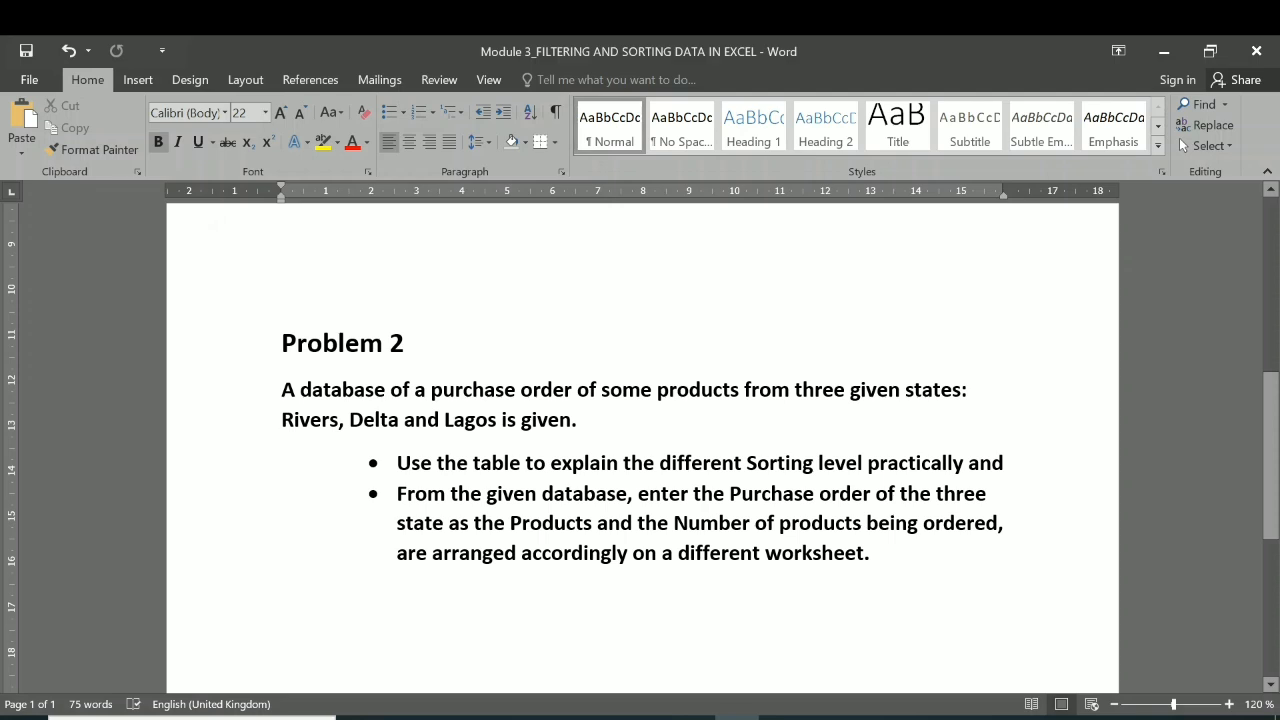
key(alt+Tab)
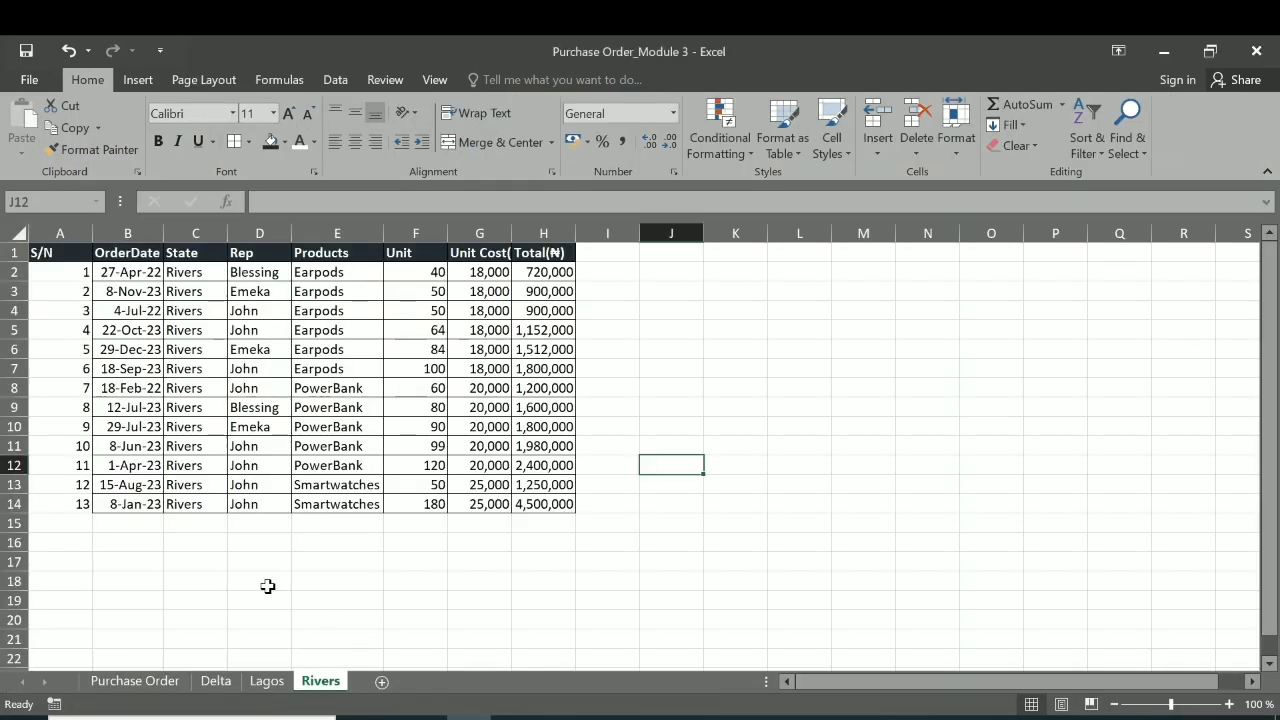
click(227, 686)
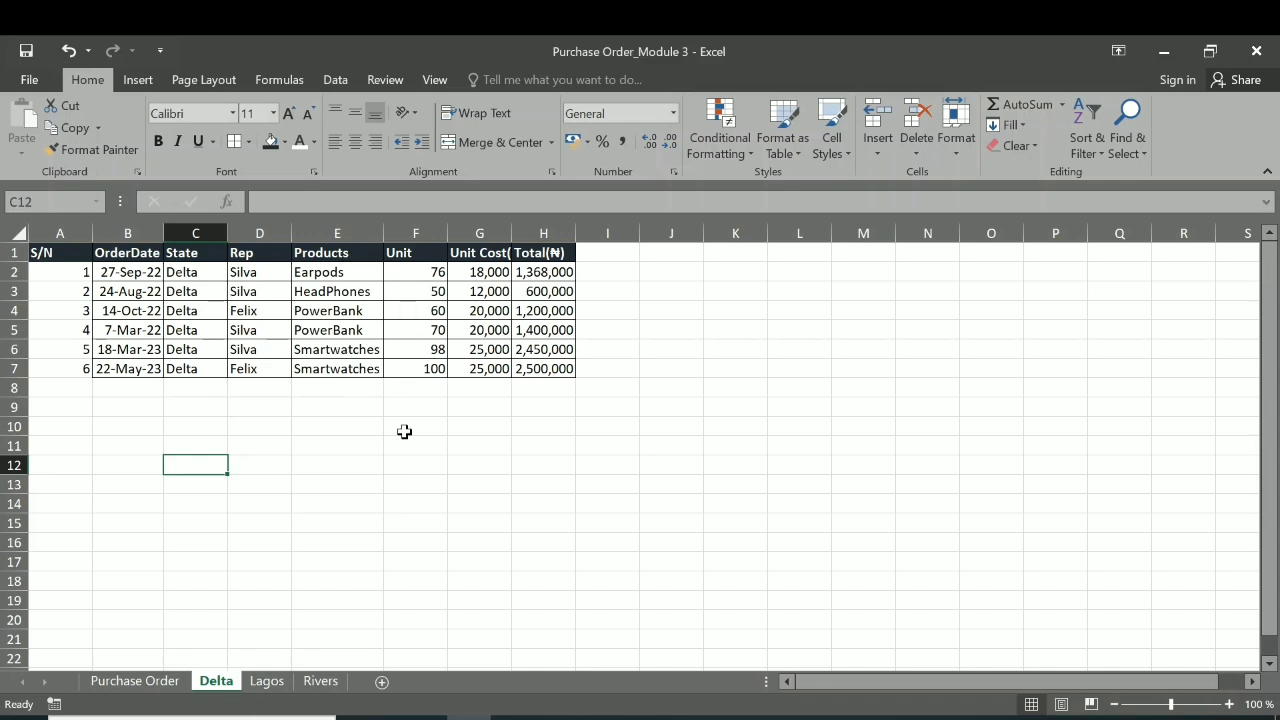
click(266, 681)
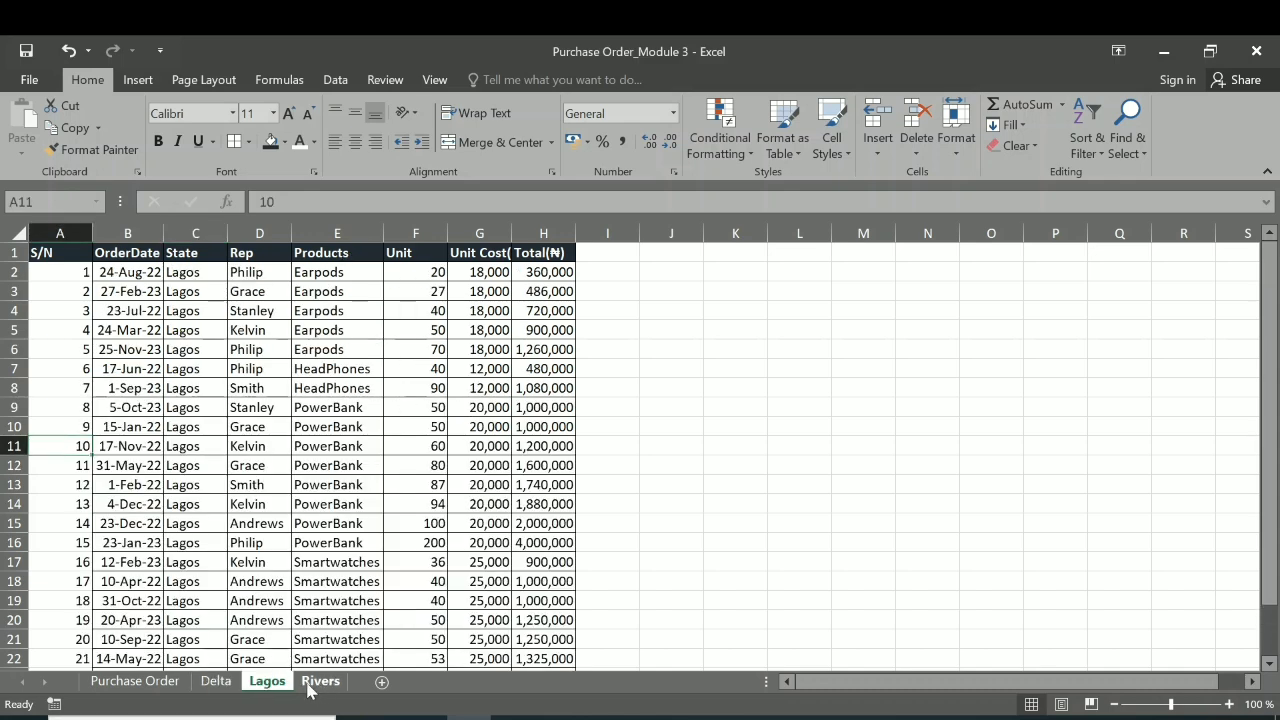
click(315, 681)
click(222, 682)
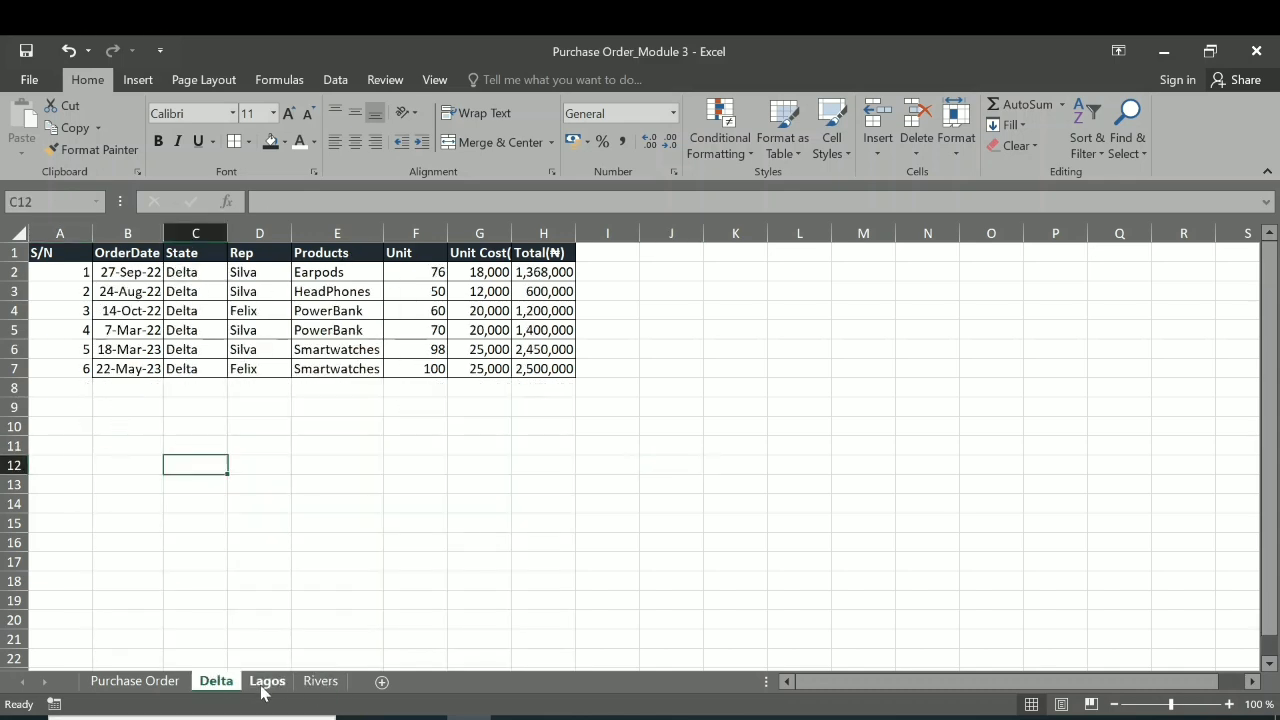
click(265, 684)
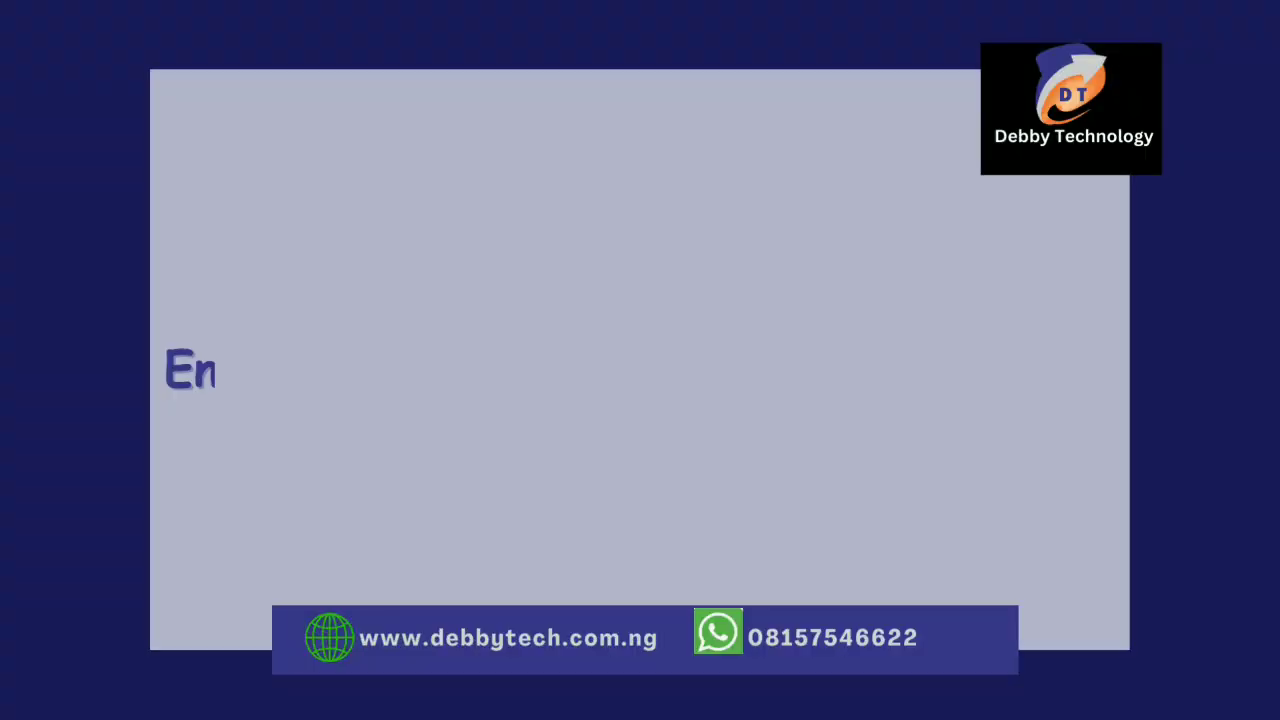